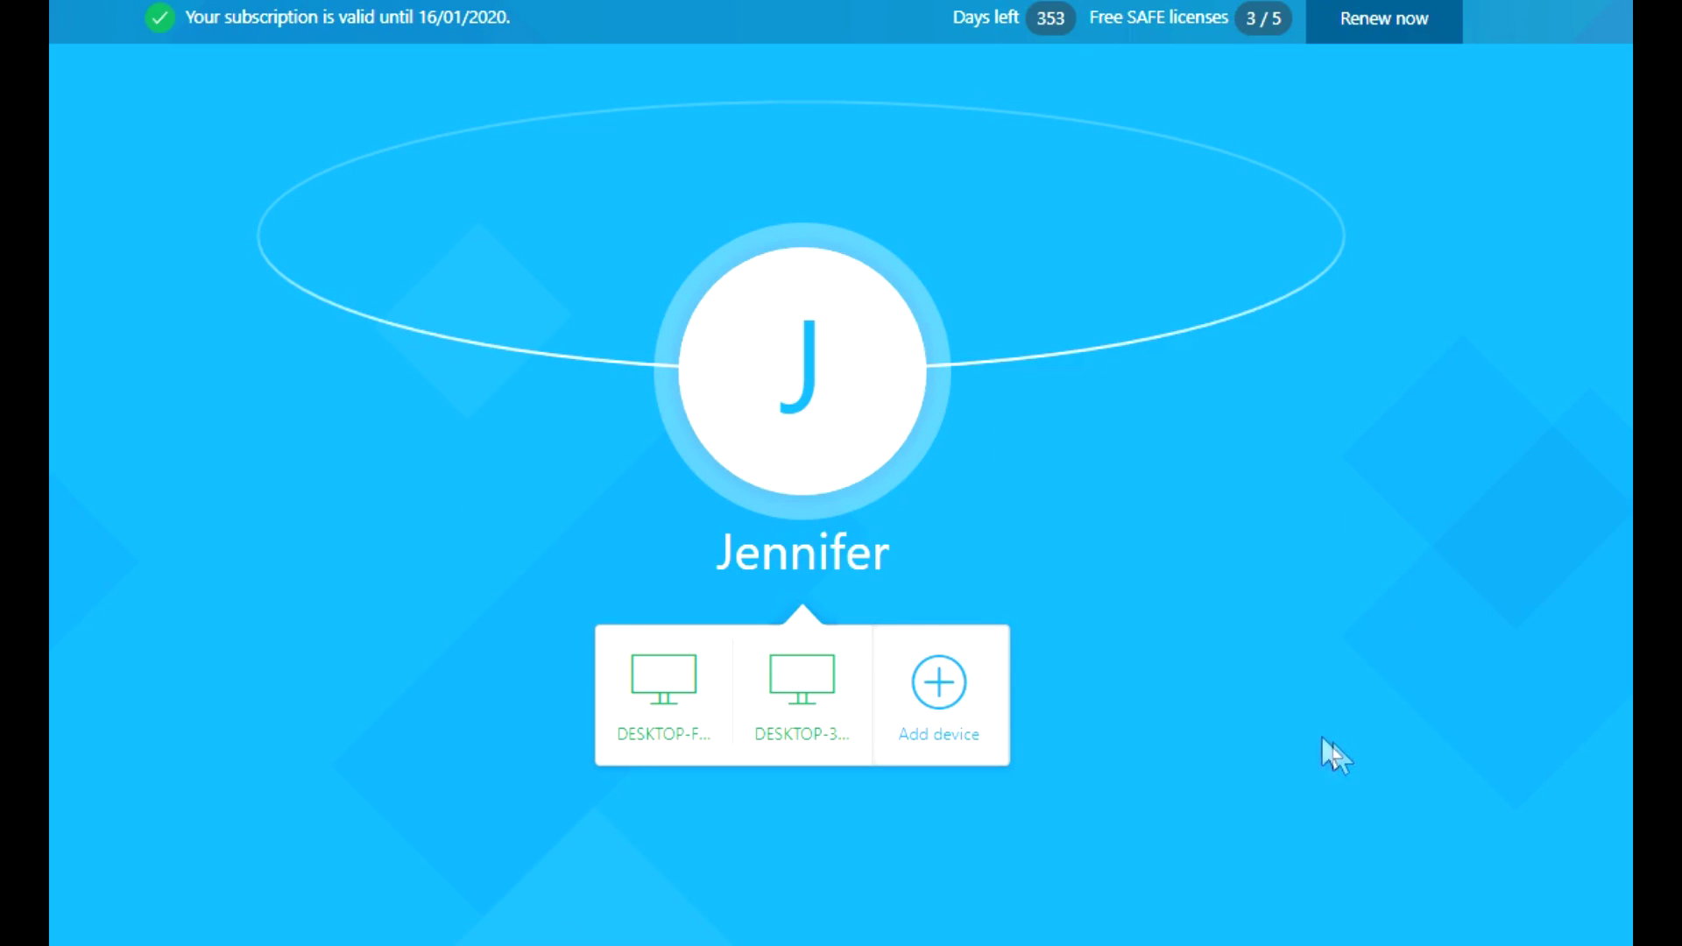
# - Open the family rules of the DESKTOP-3MVG4IJ device and turn on time limits
pyautogui.click(798, 692)
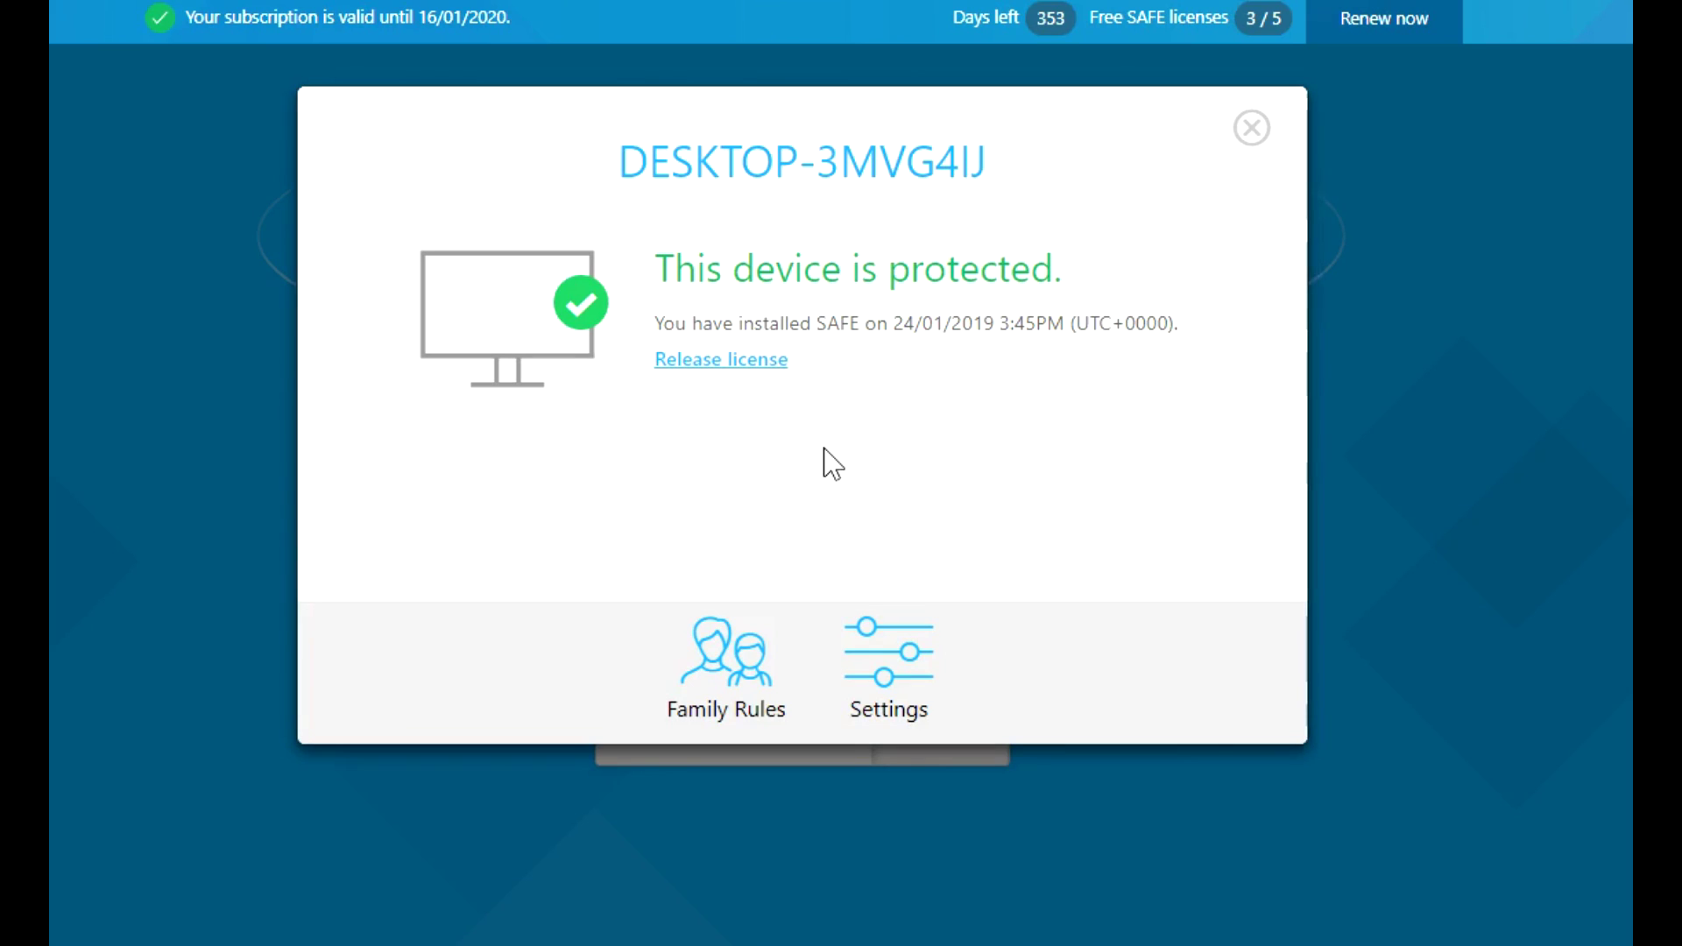
pyautogui.click(751, 682)
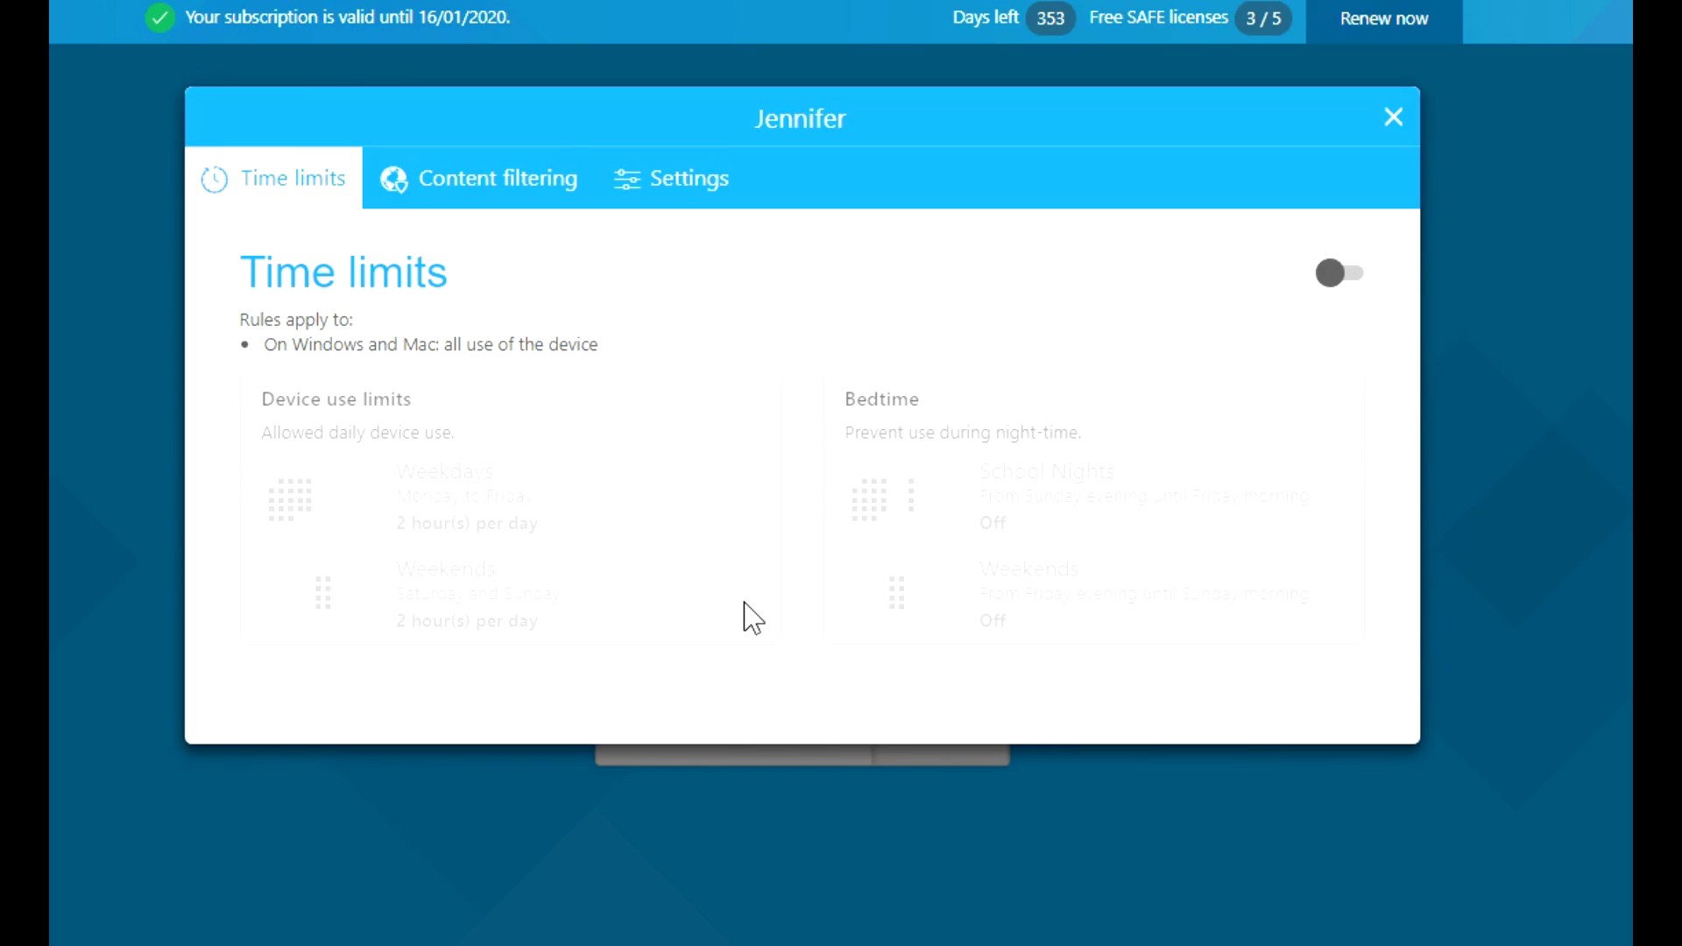
pyautogui.click(1342, 294)
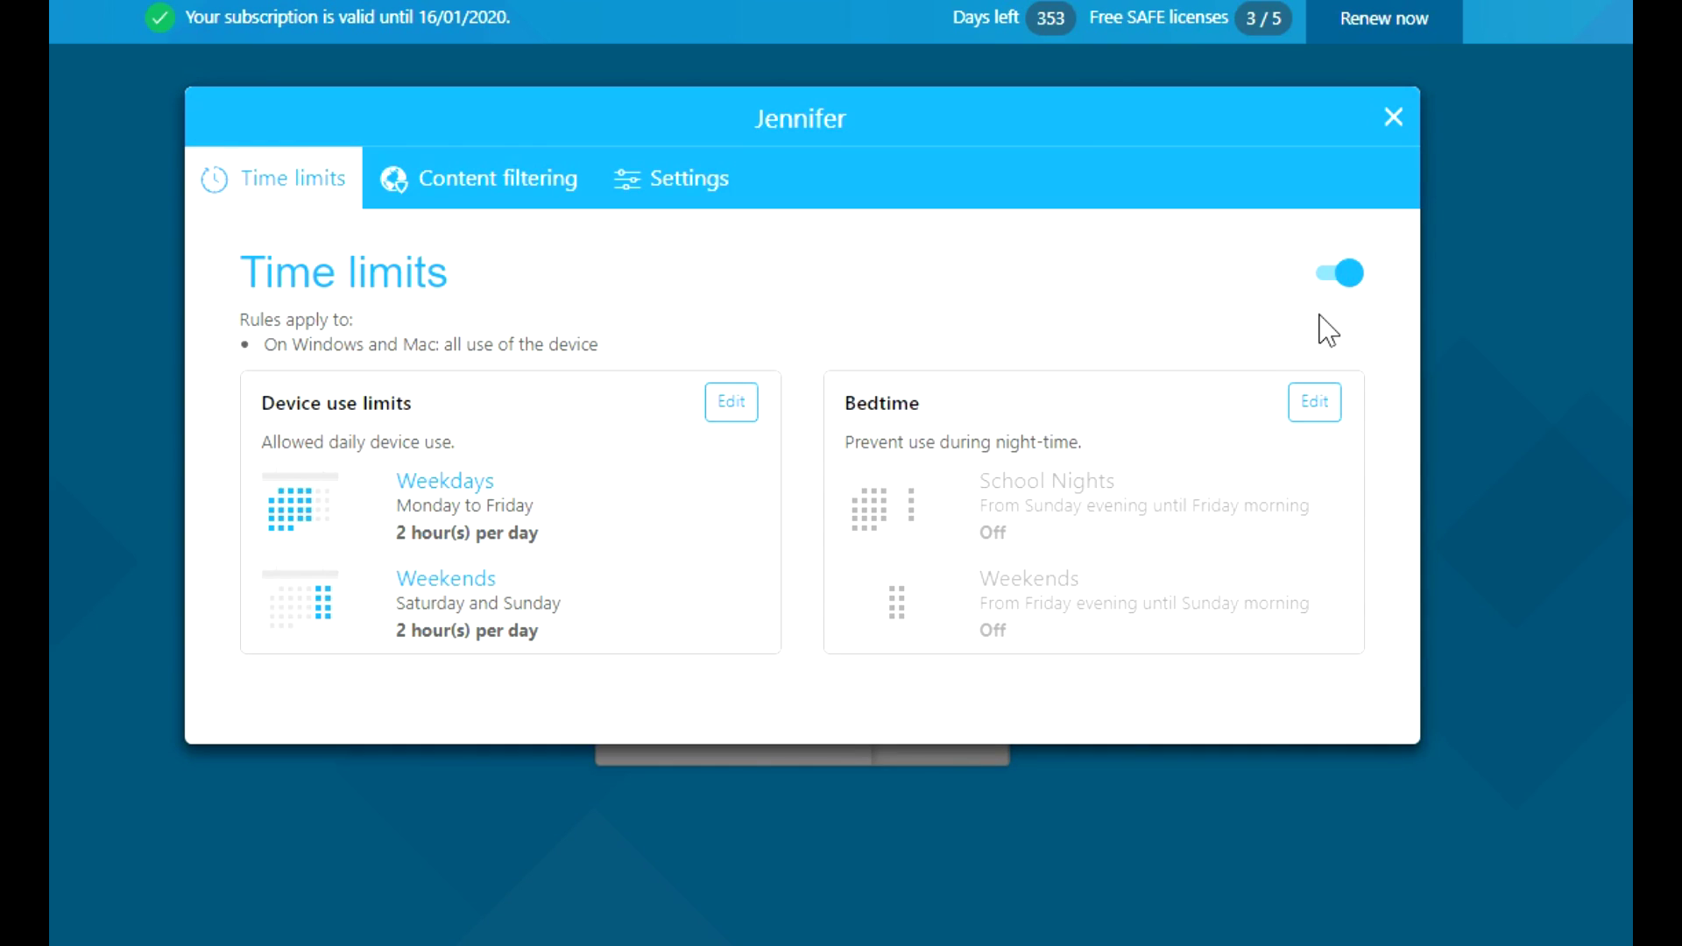
# - Turn on content filtering, and in the blocked content list uncheck and recheck Dating and Social networks
pyautogui.click(522, 195)
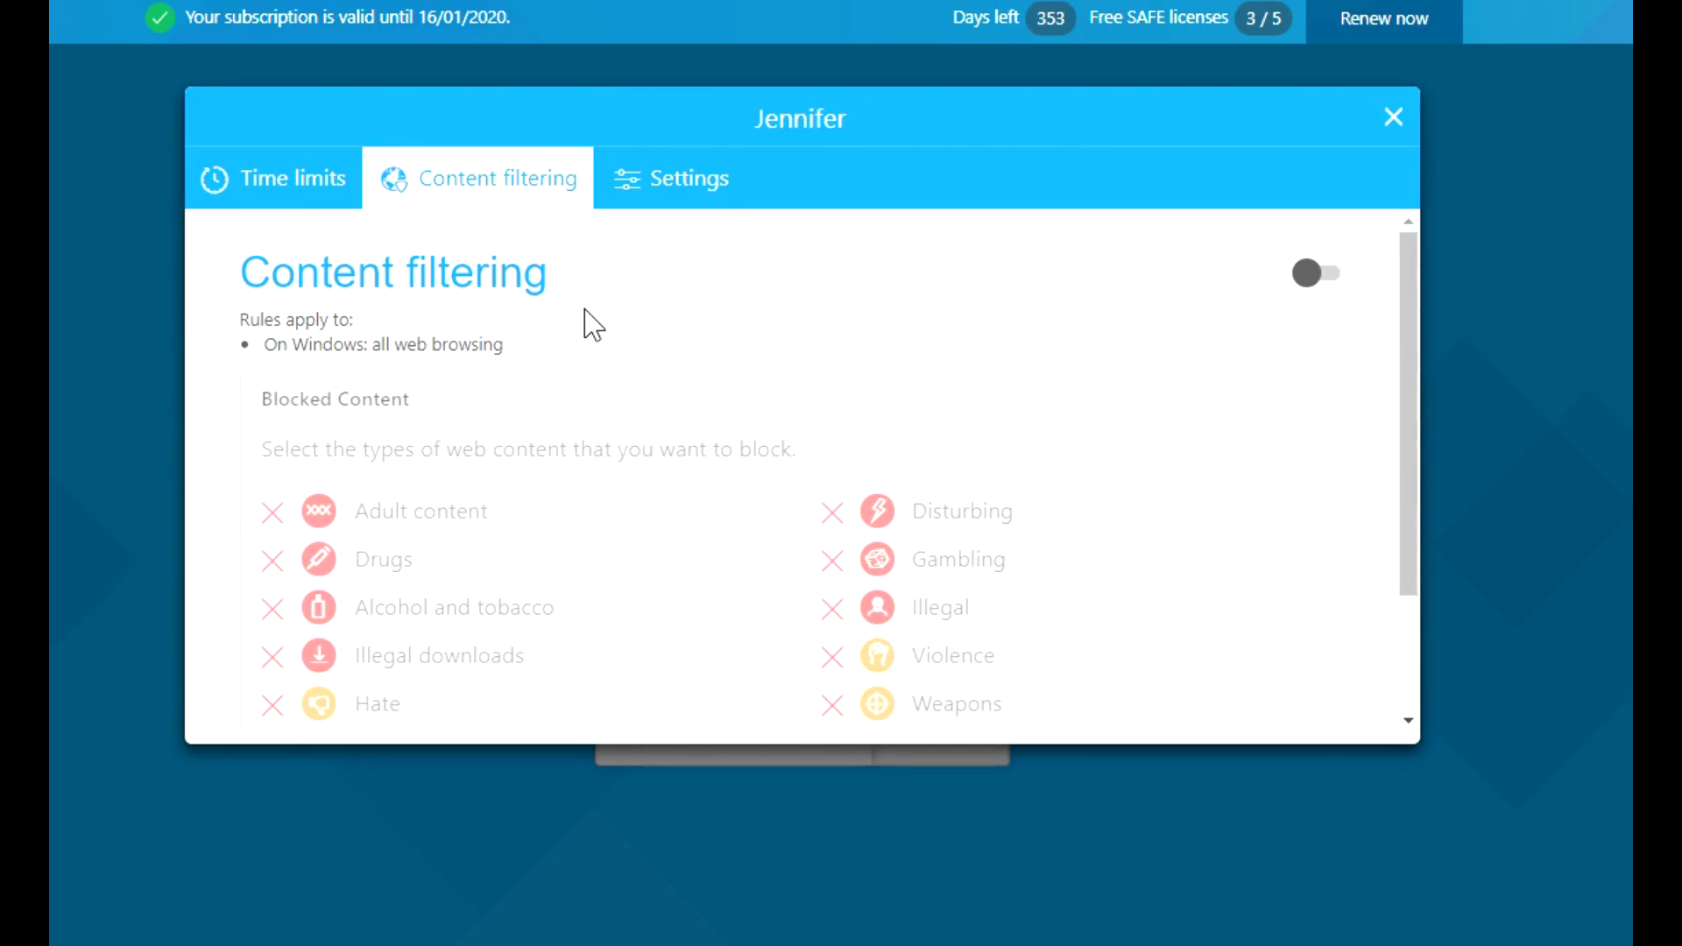
pyautogui.click(1314, 273)
pyautogui.scroll(-2, 613, 403)
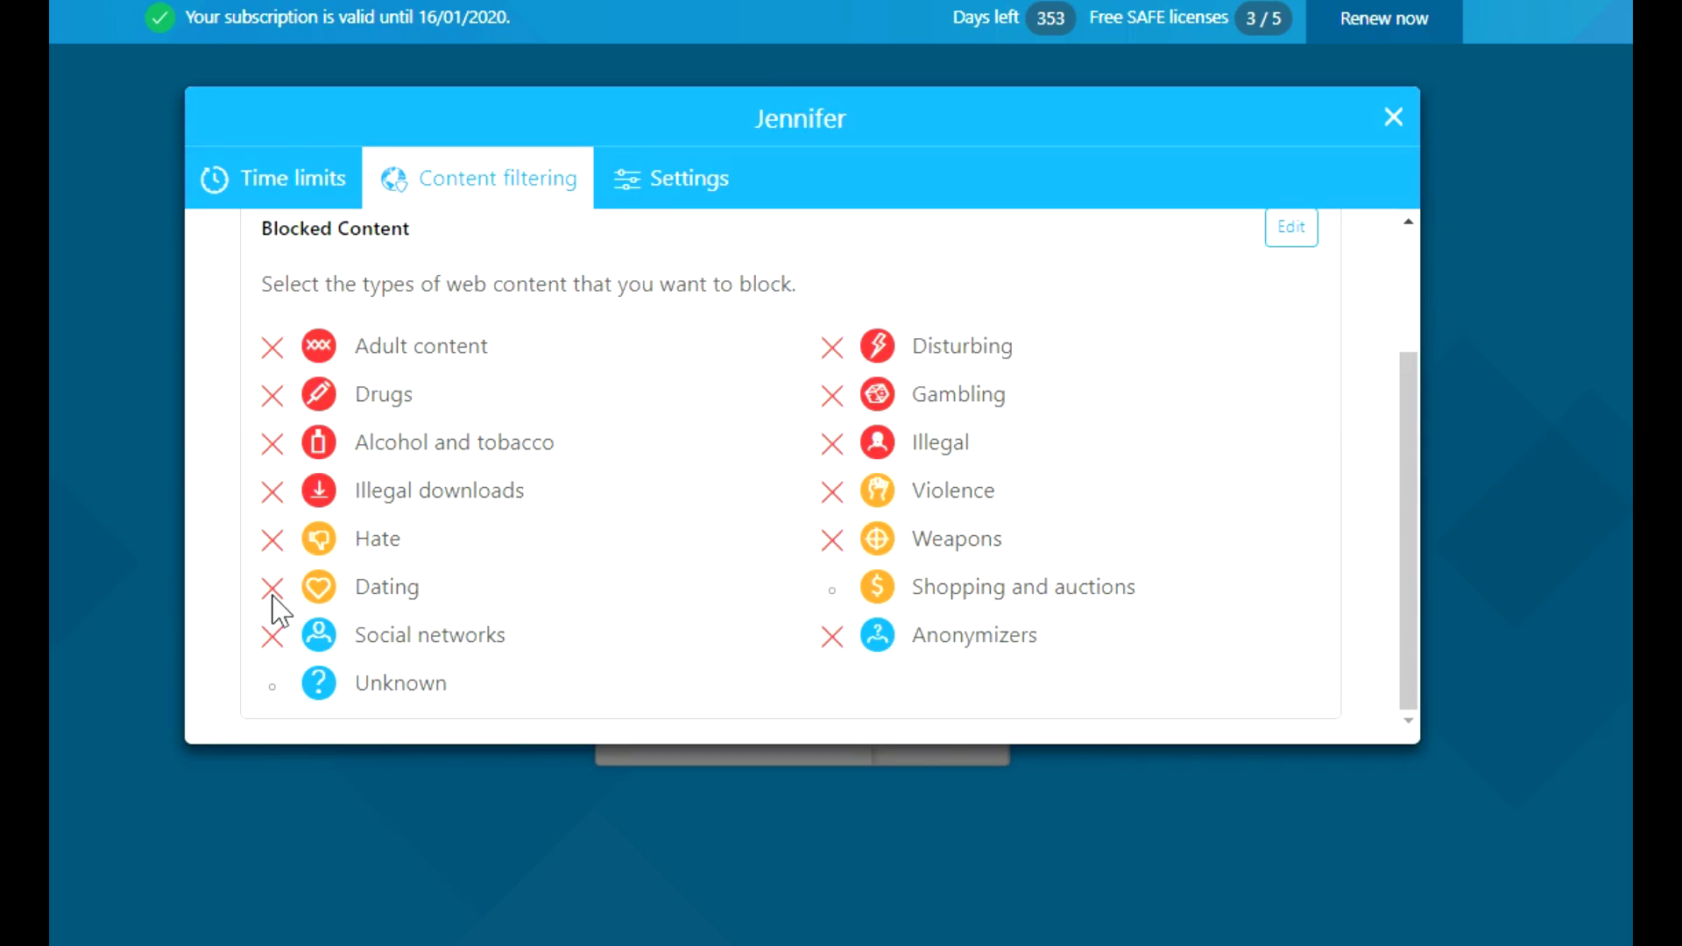
pyautogui.click(1293, 232)
pyautogui.click(274, 588)
pyautogui.click(276, 593)
pyautogui.click(274, 636)
pyautogui.click(274, 637)
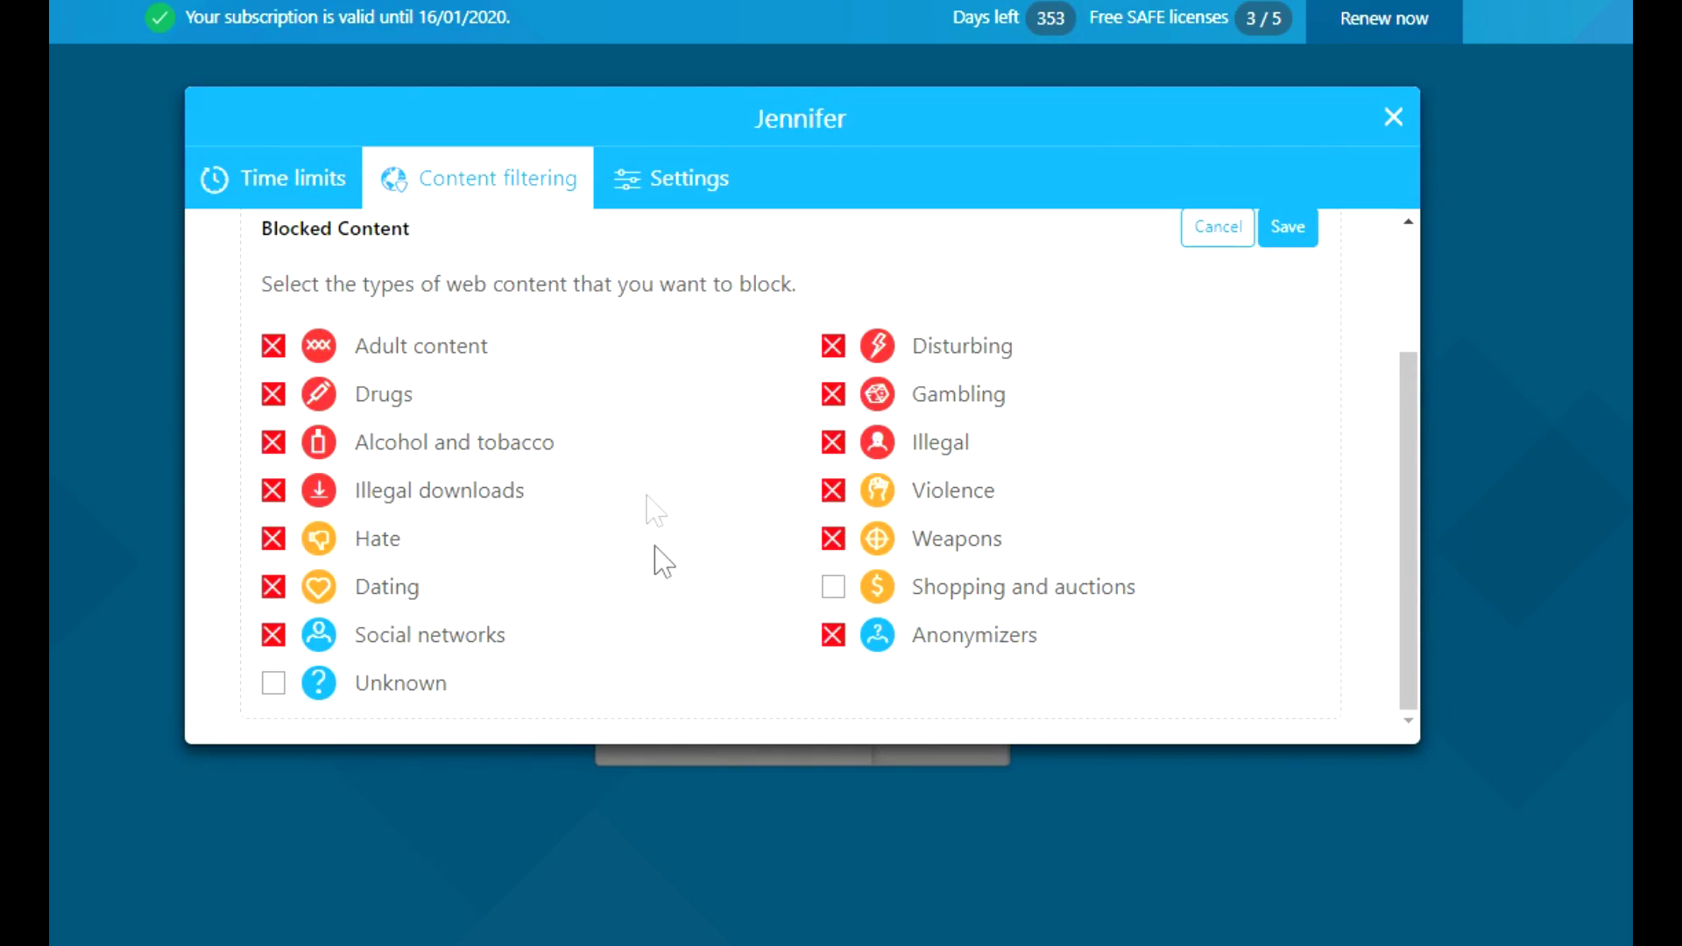
# - View the profile settings, turn off both content filtering and time limits, and close the family rules
pyautogui.click(702, 198)
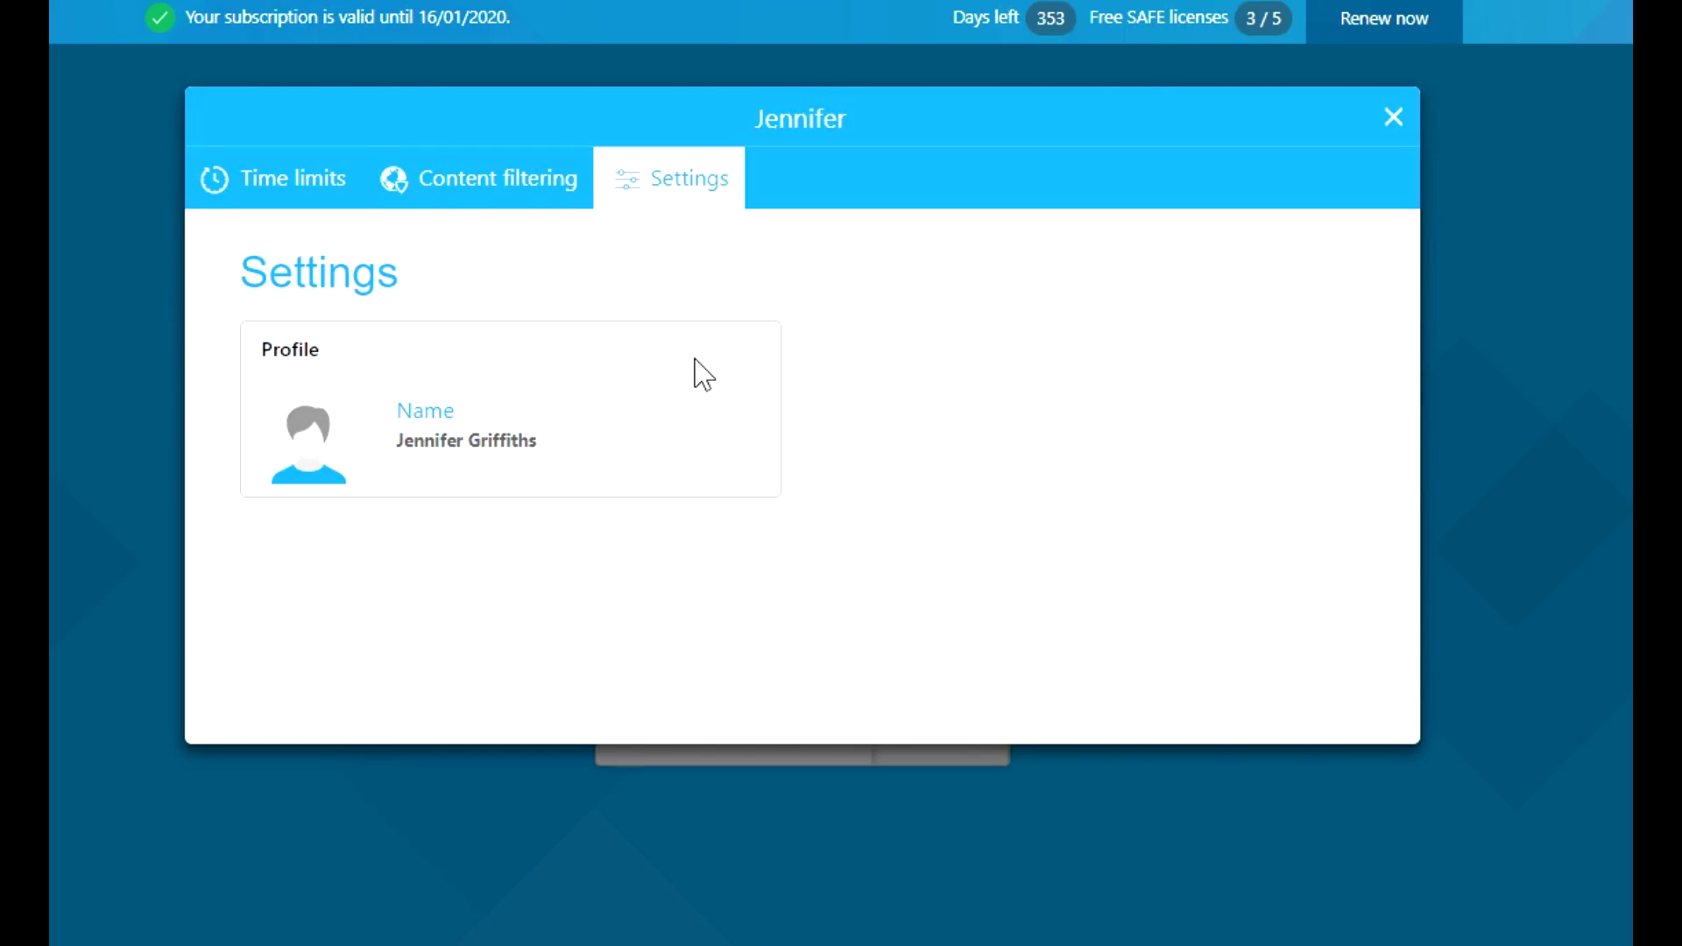
pyautogui.click(502, 209)
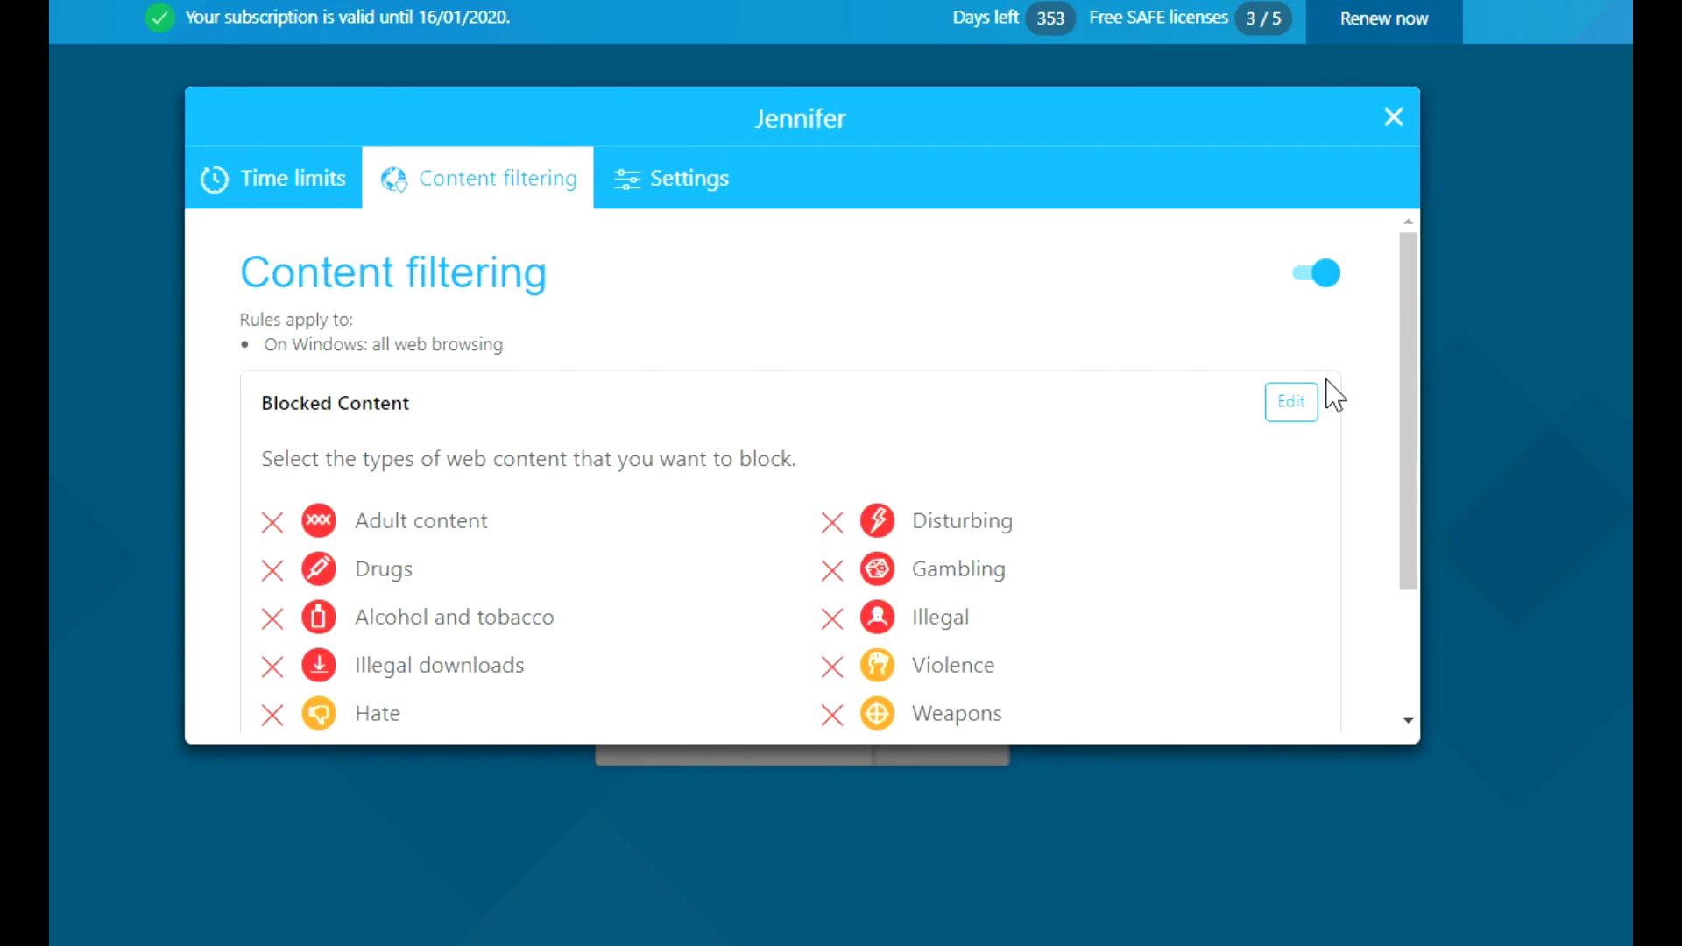
pyautogui.click(1323, 282)
pyautogui.click(280, 182)
pyautogui.click(1337, 274)
pyautogui.click(1393, 117)
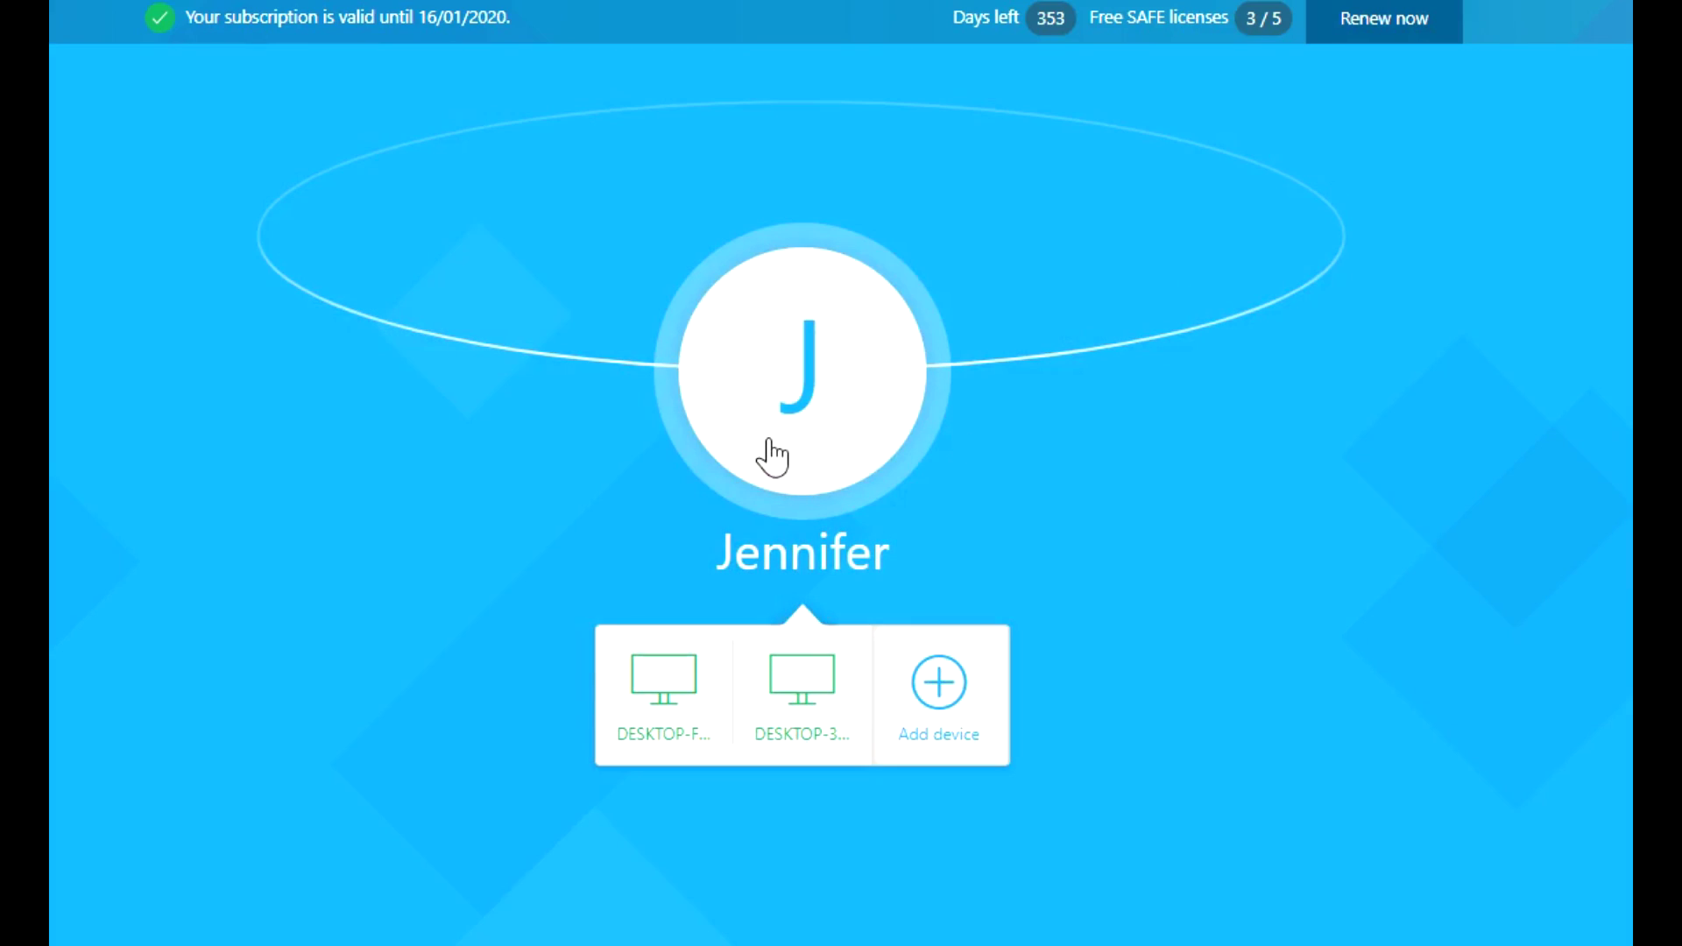
# - Start adding a device of your own, try the Tablet device type and switch back to This computer
pyautogui.click(948, 692)
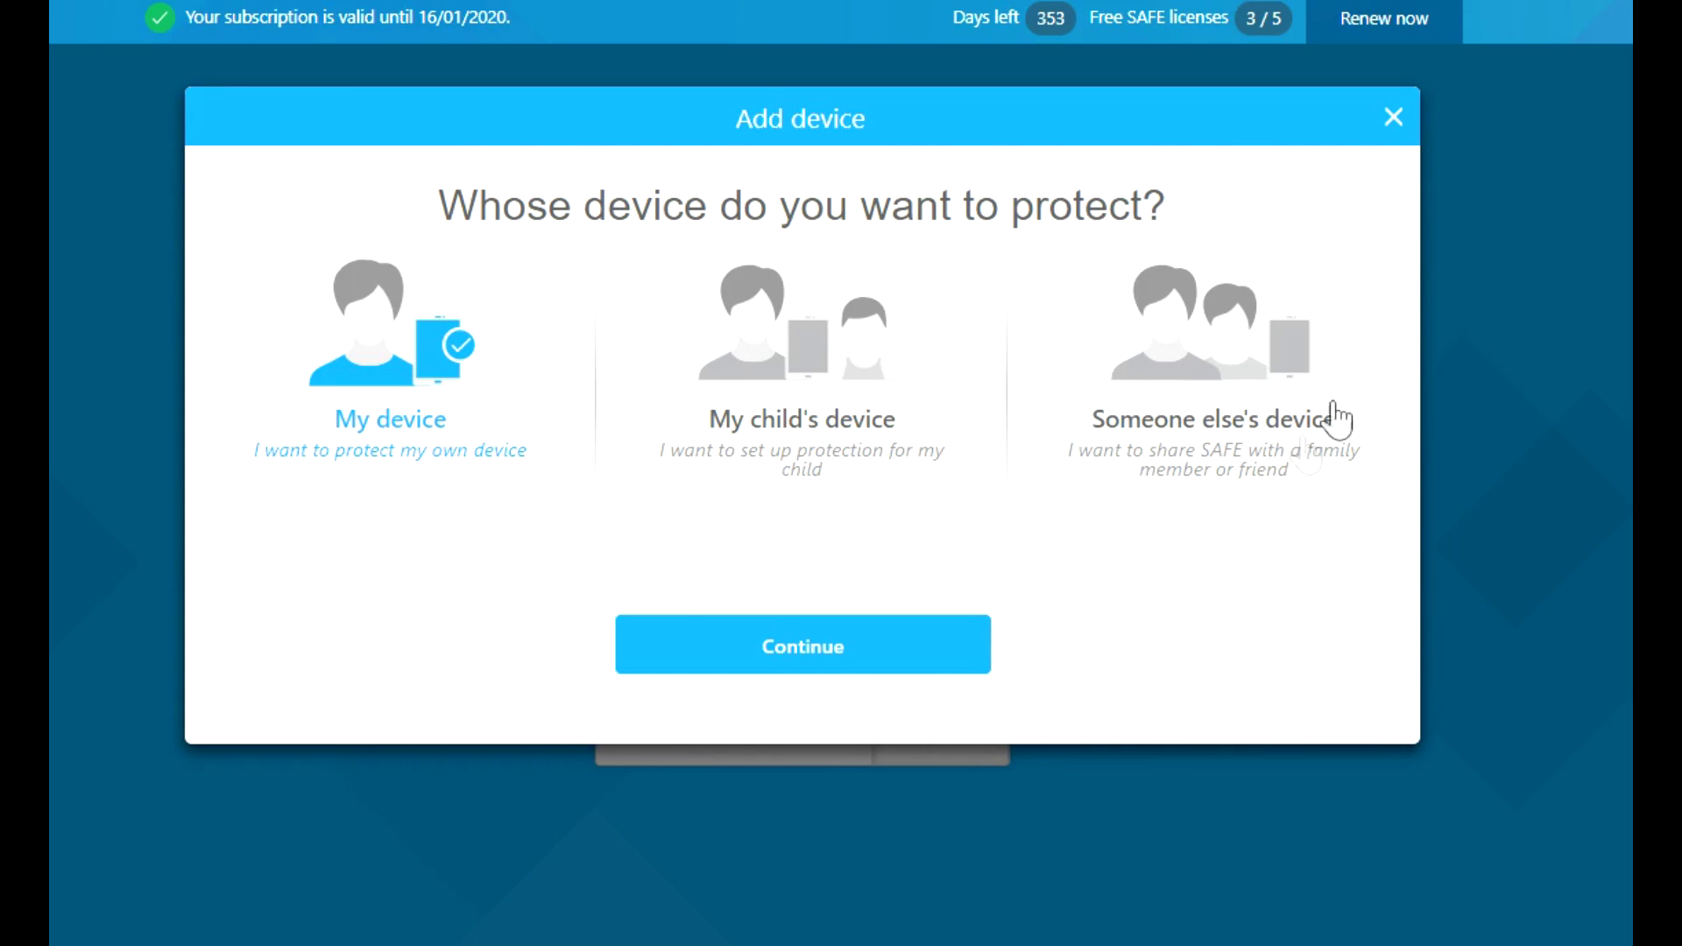
pyautogui.click(786, 656)
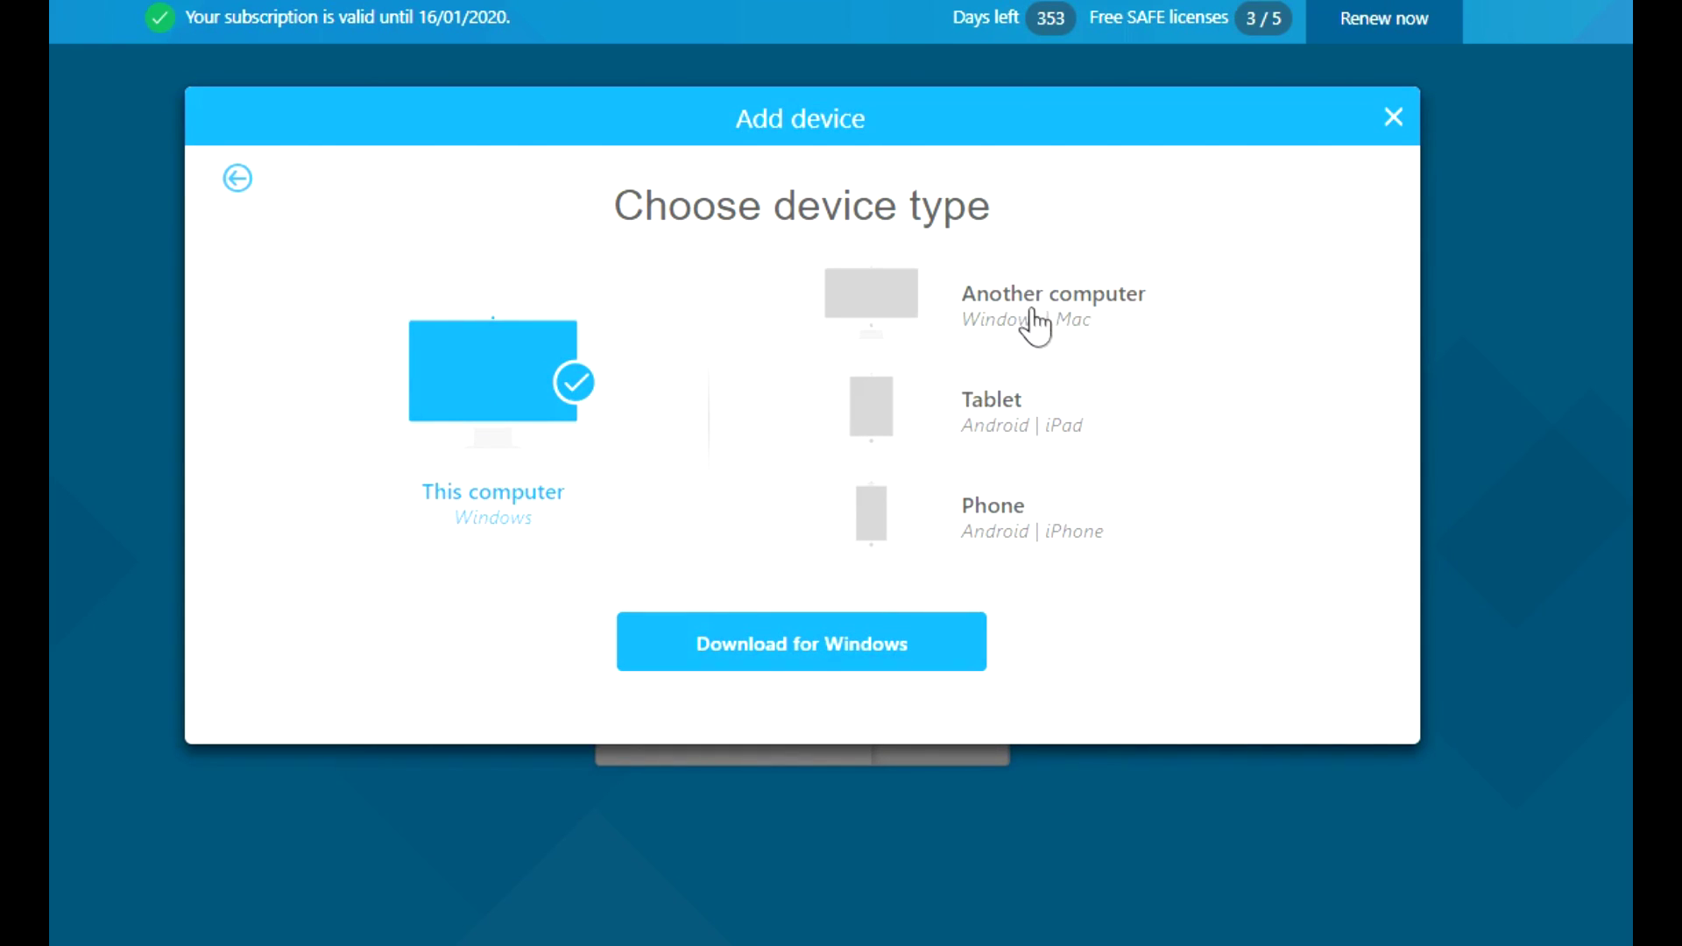
pyautogui.click(1030, 434)
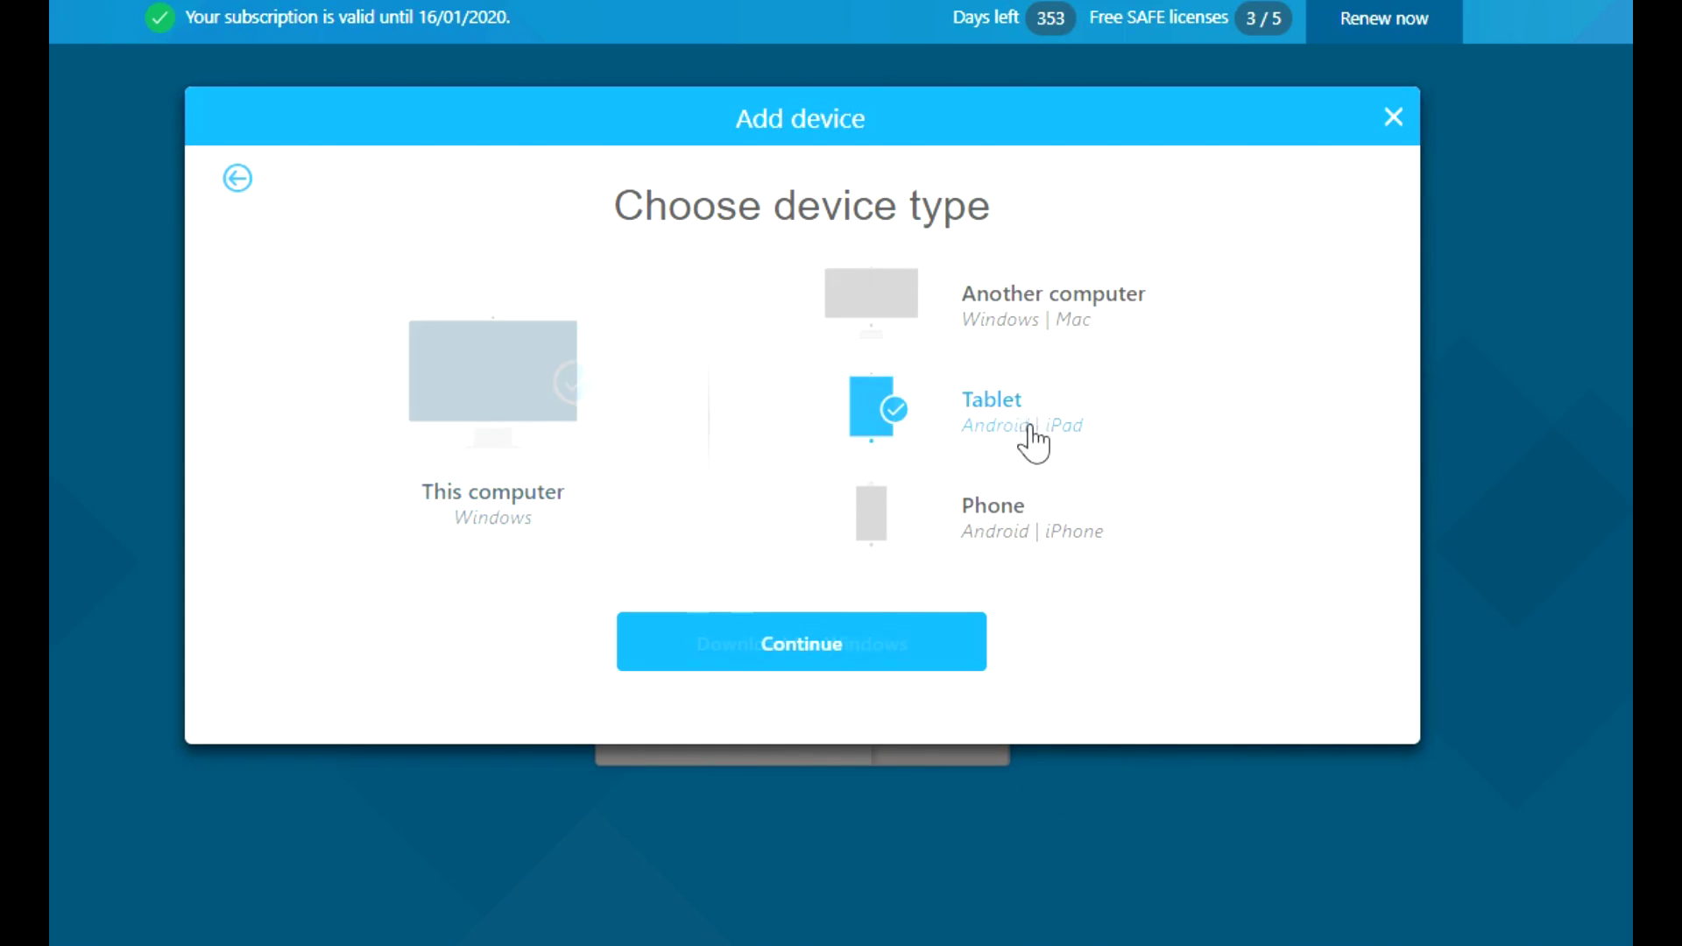
pyautogui.click(493, 396)
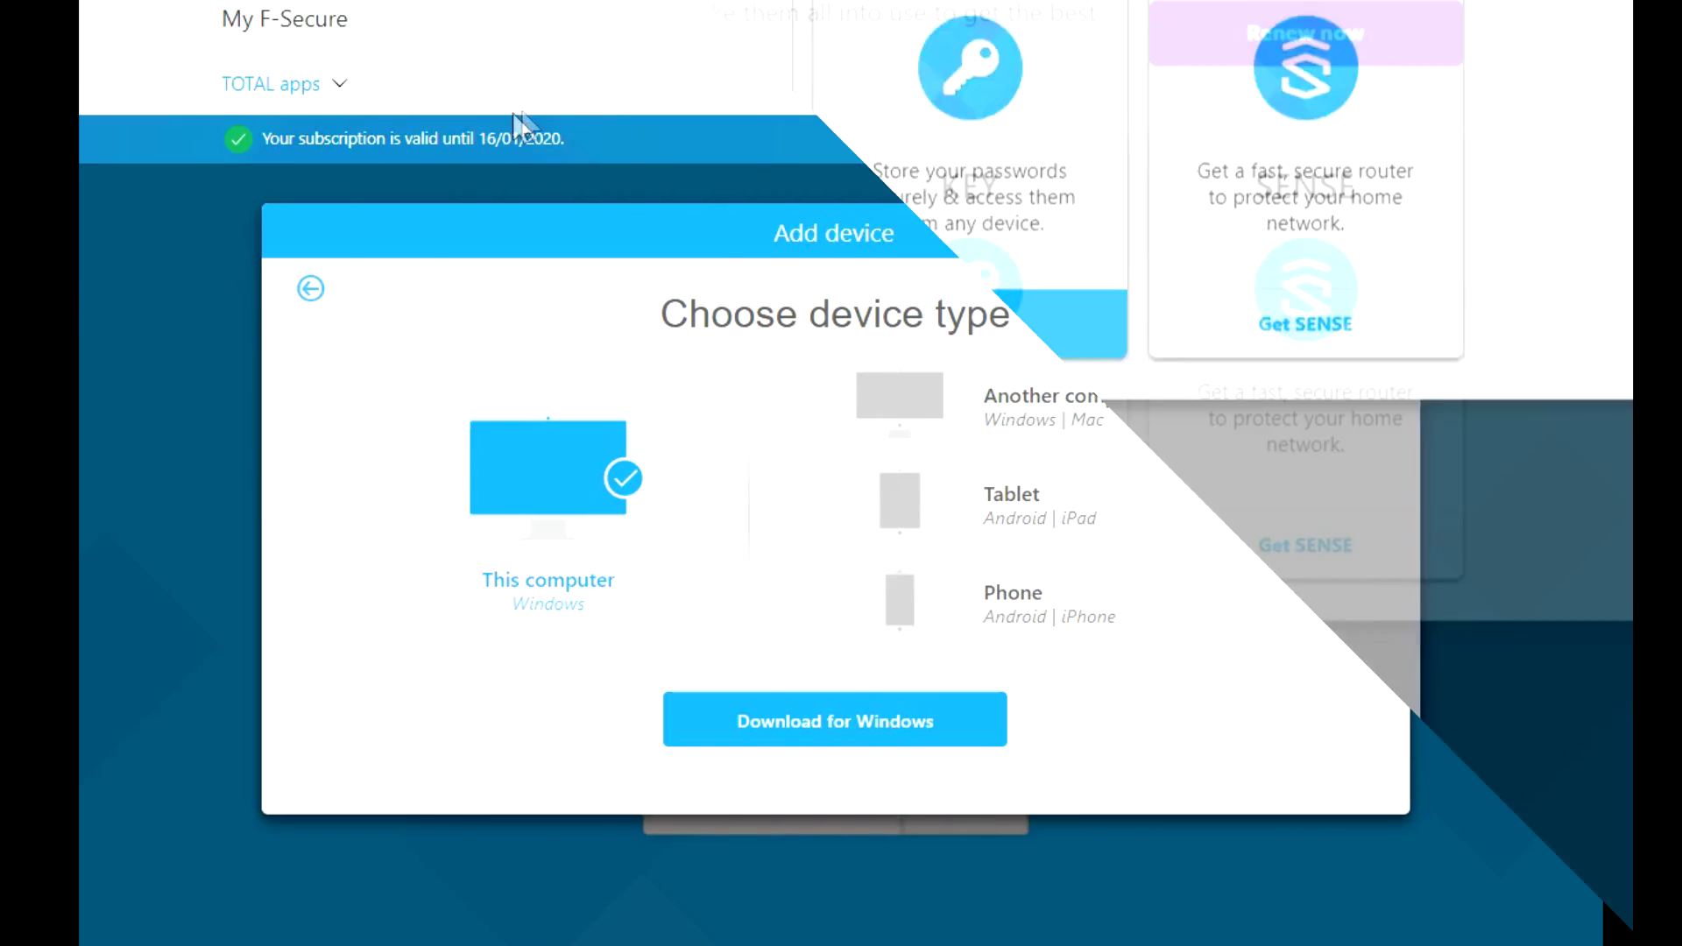
# - Expand and collapse the TOTAL apps overview to view the products included in the subscription
pyautogui.click(360, 85)
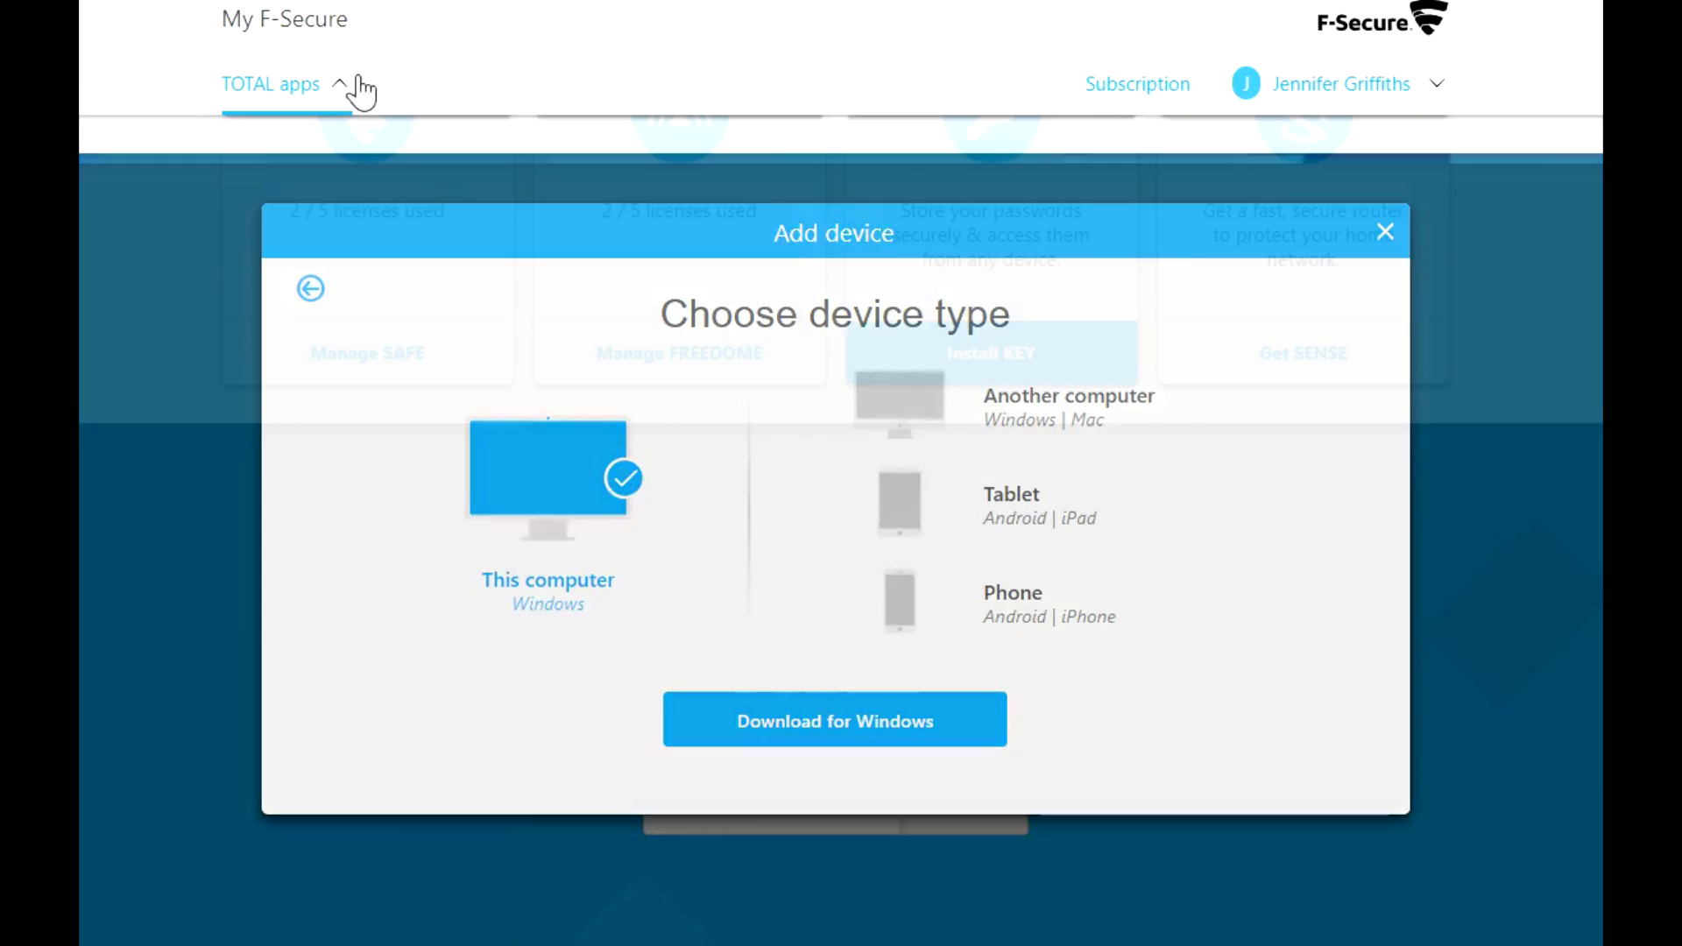
pyautogui.click(361, 85)
pyautogui.click(358, 85)
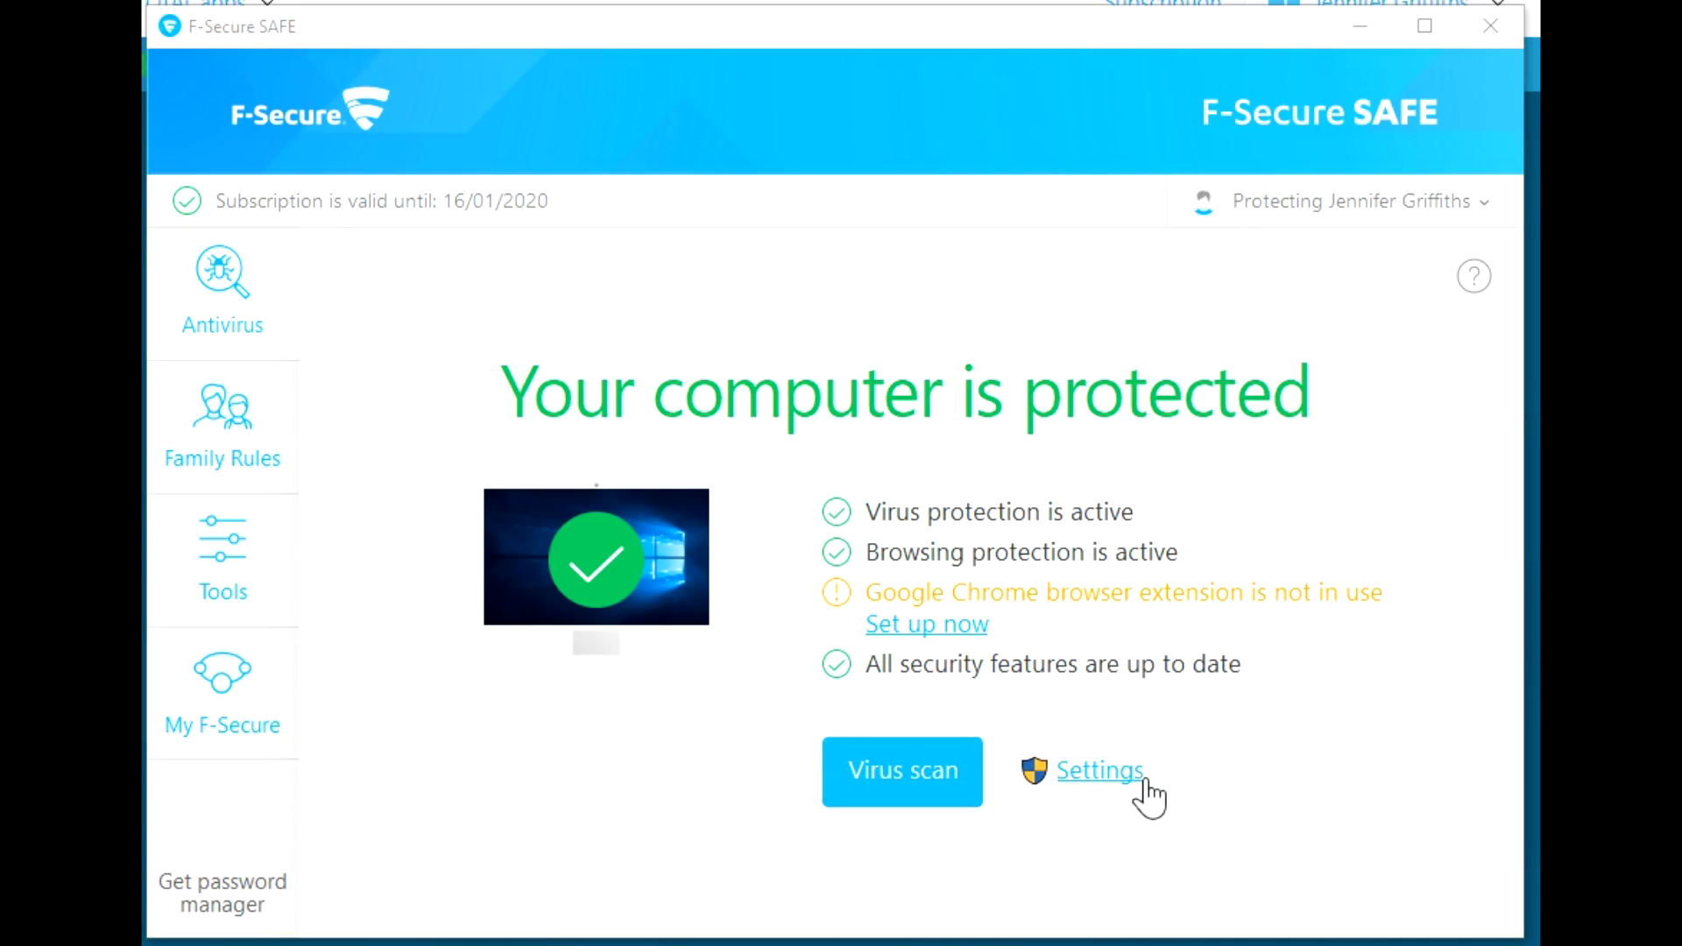
# - Open the F-Secure SAFE settings and review virus protection, DeepGuard and the firewall, including the Windows Defender Firewall page
pyautogui.click(1085, 781)
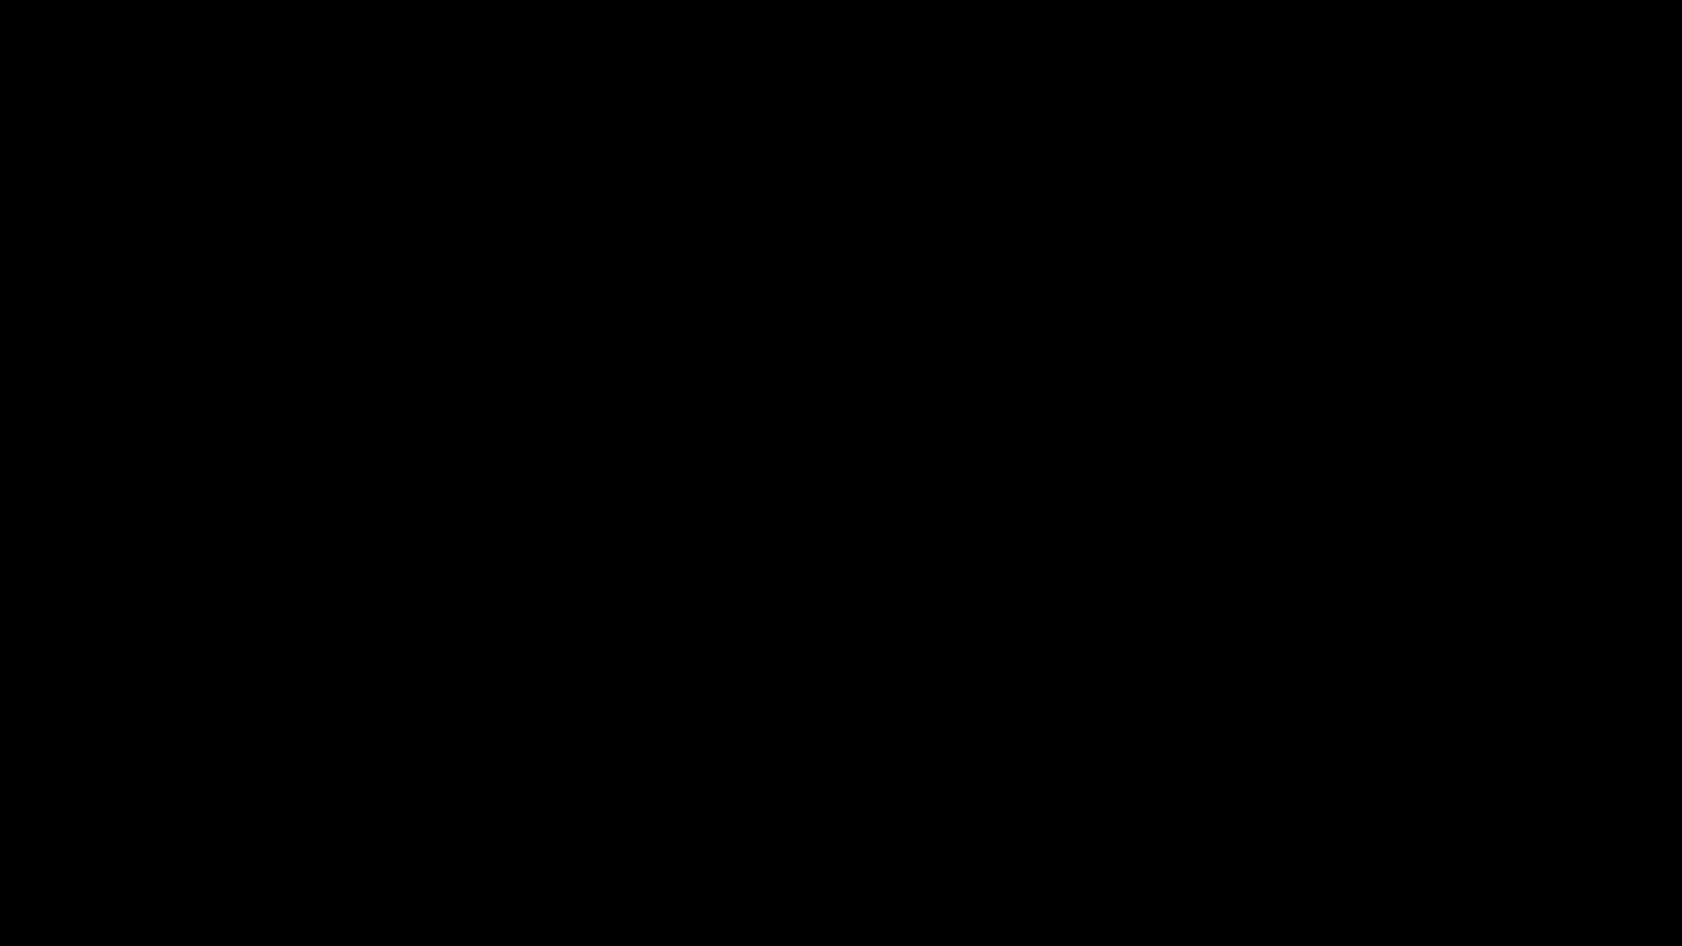
pyautogui.click(751, 713)
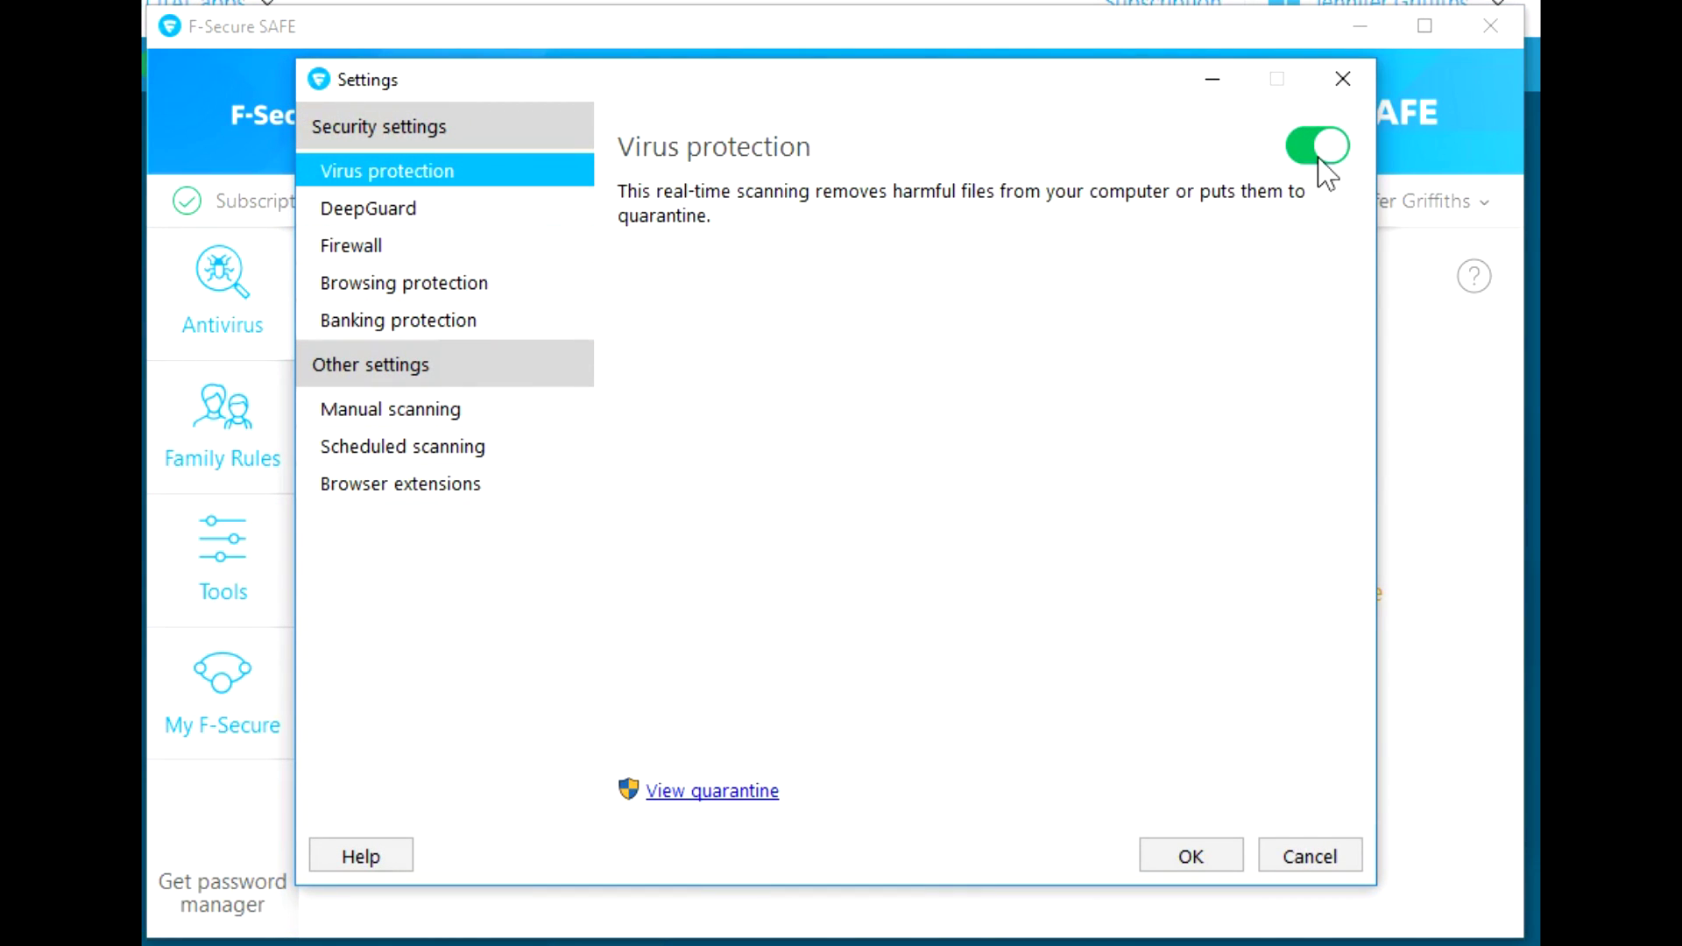
pyautogui.click(458, 219)
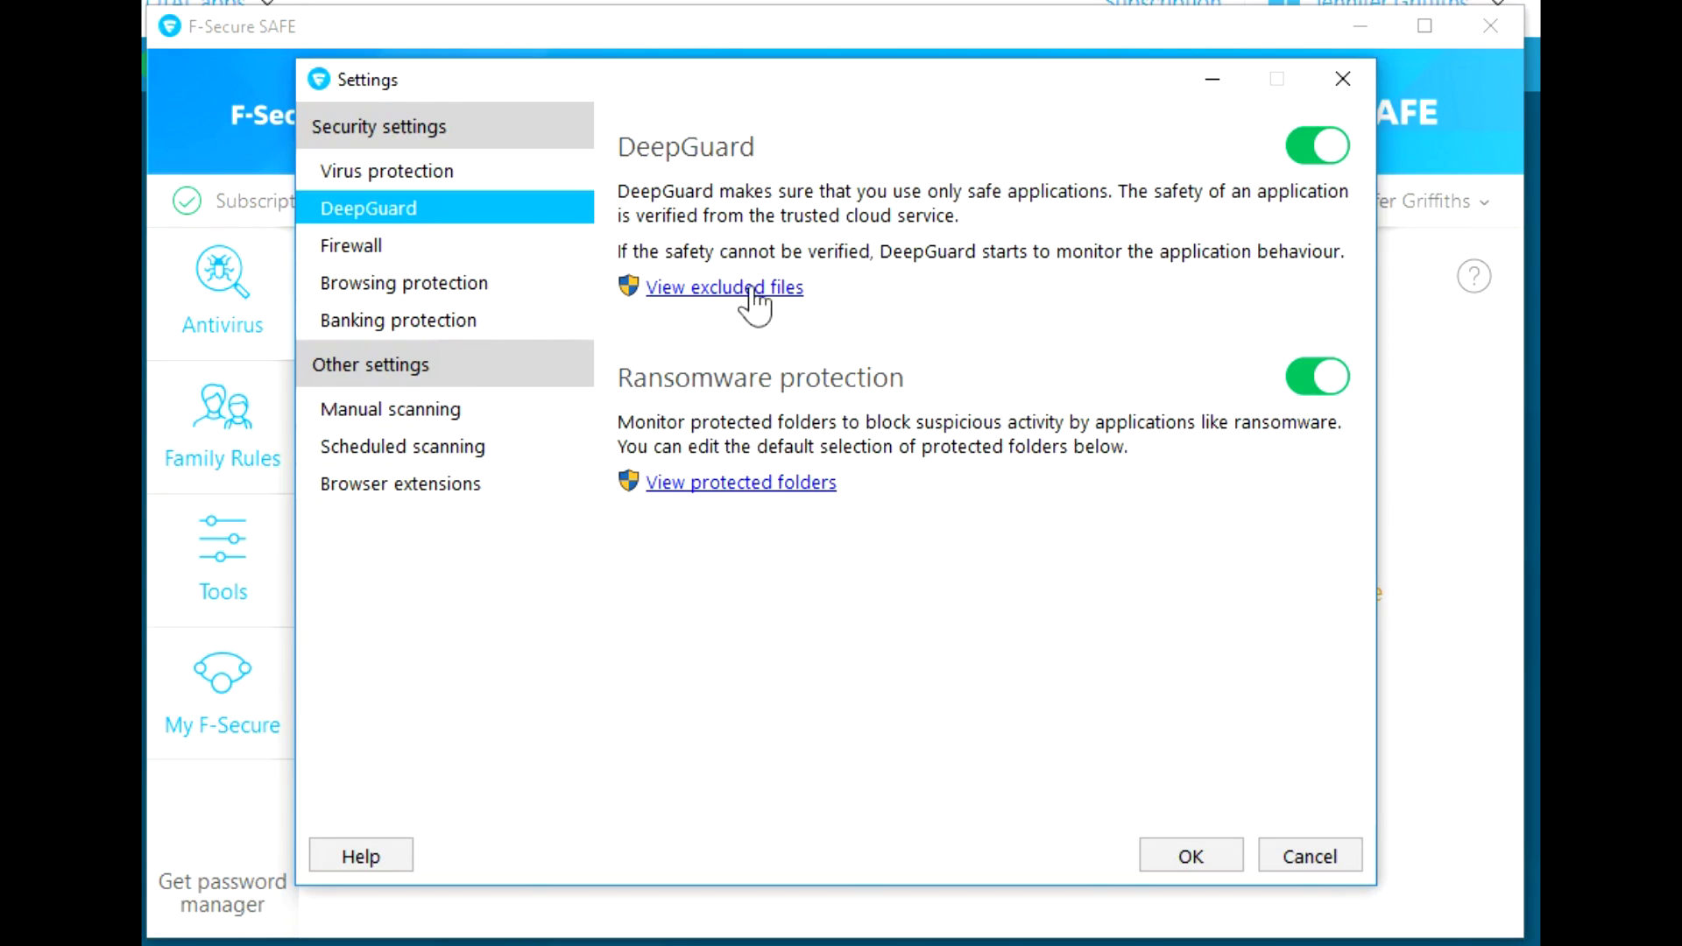
pyautogui.click(408, 255)
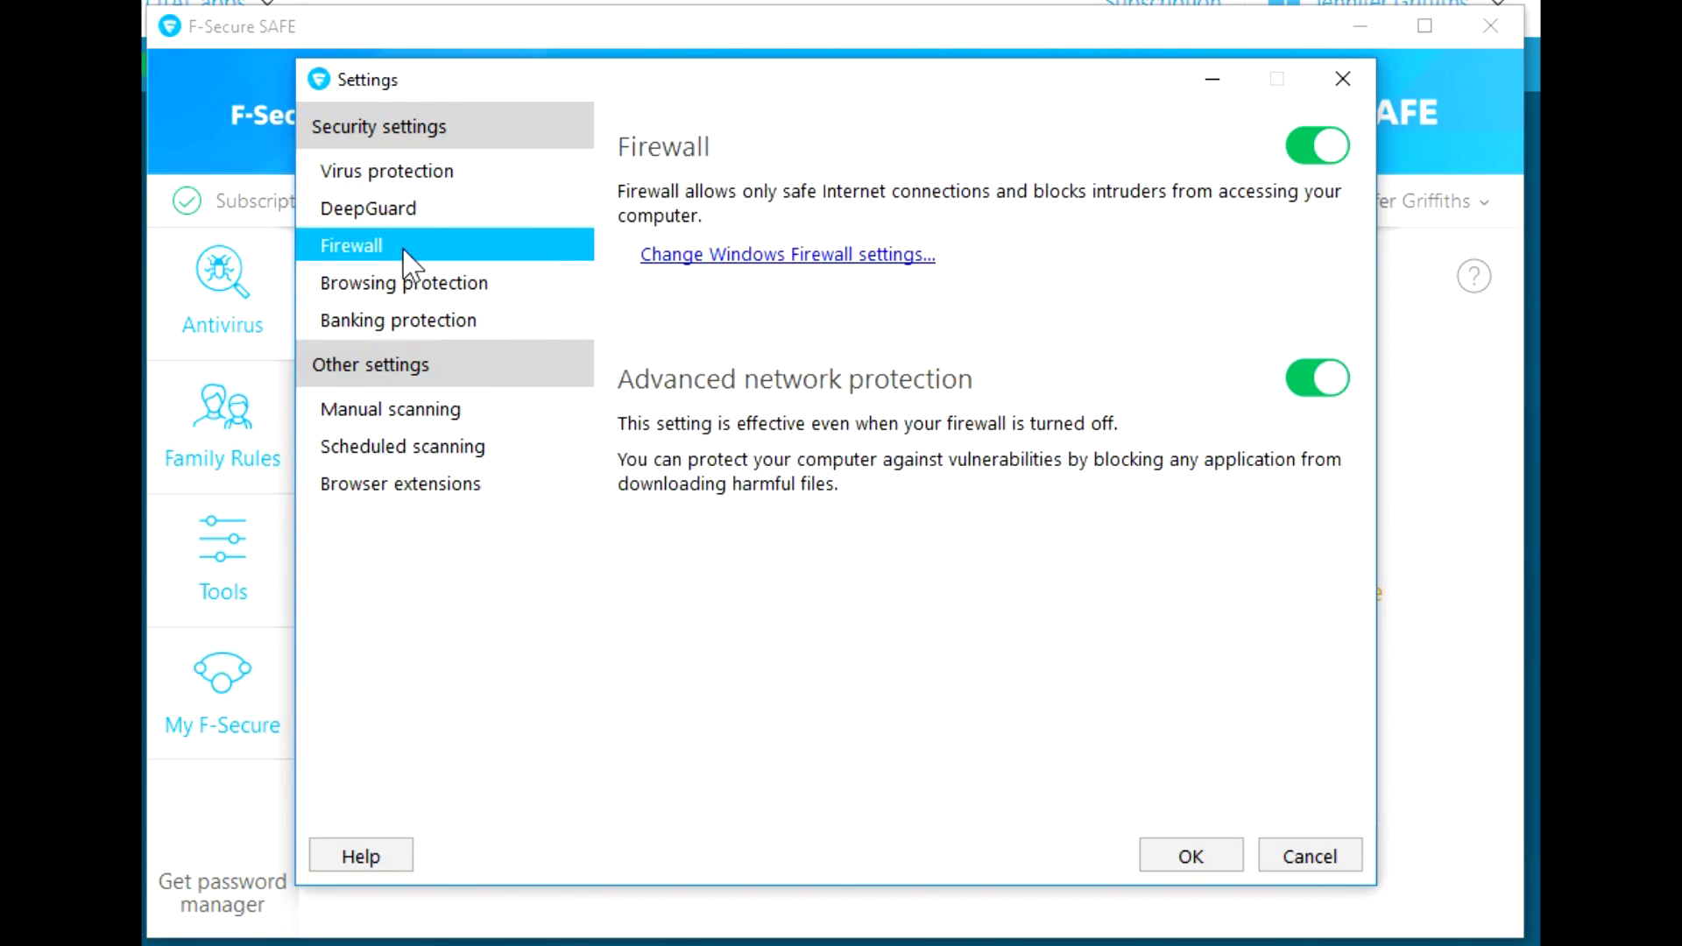
pyautogui.click(803, 253)
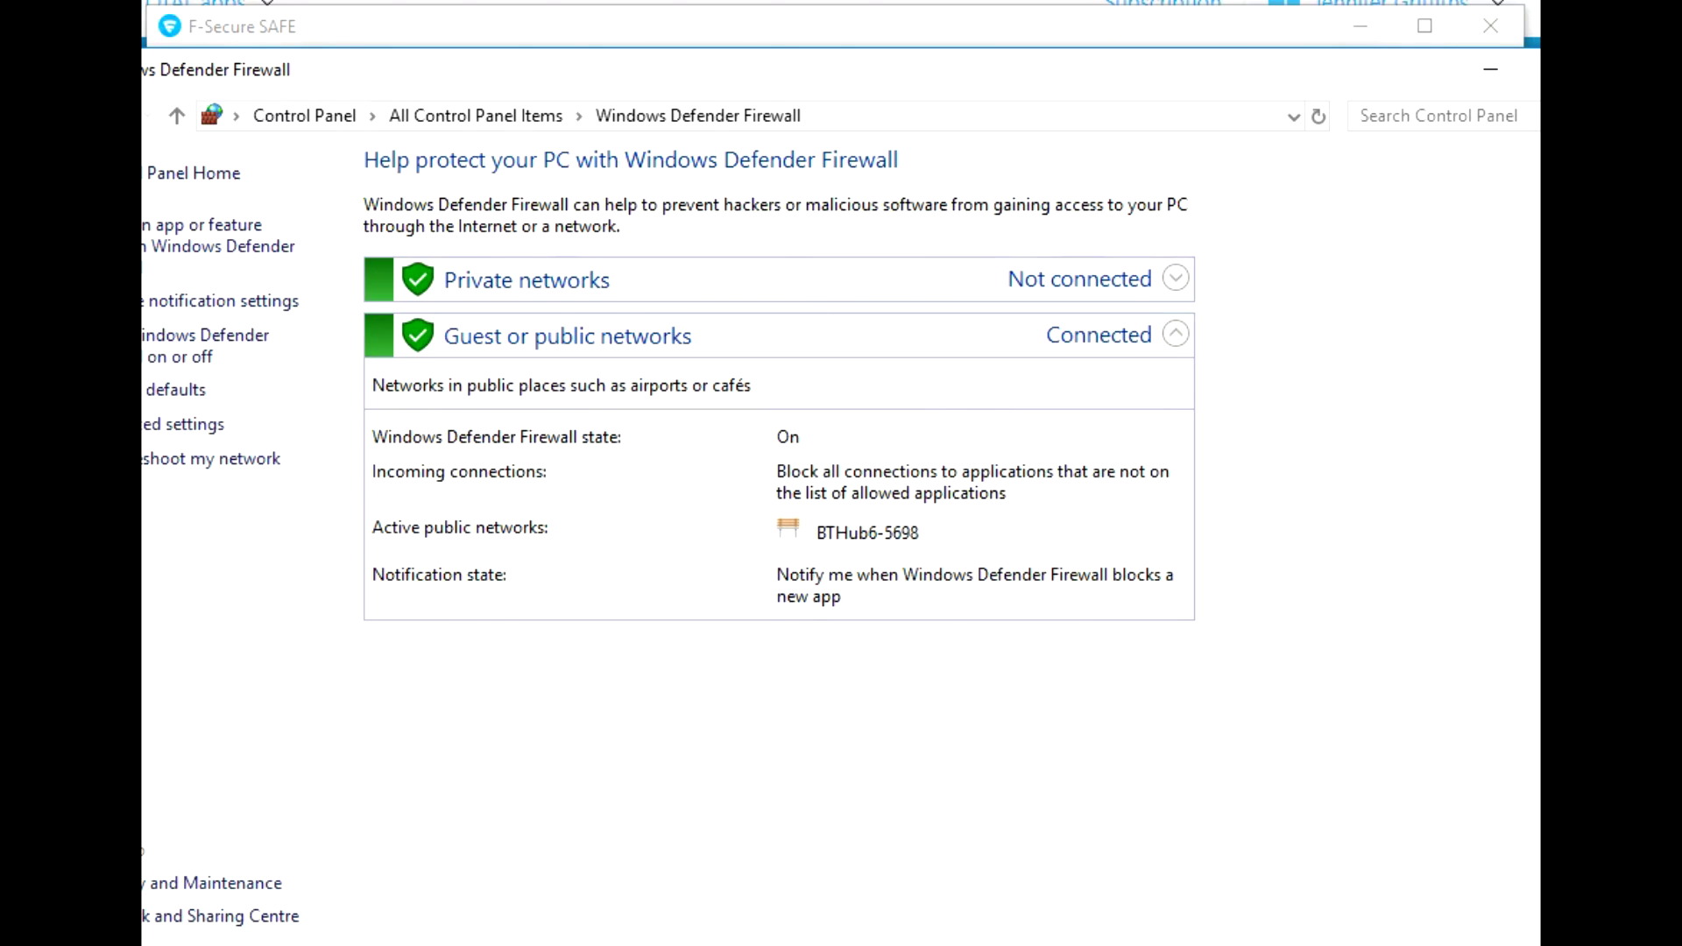
pyautogui.hotkey('alt', 'F4')
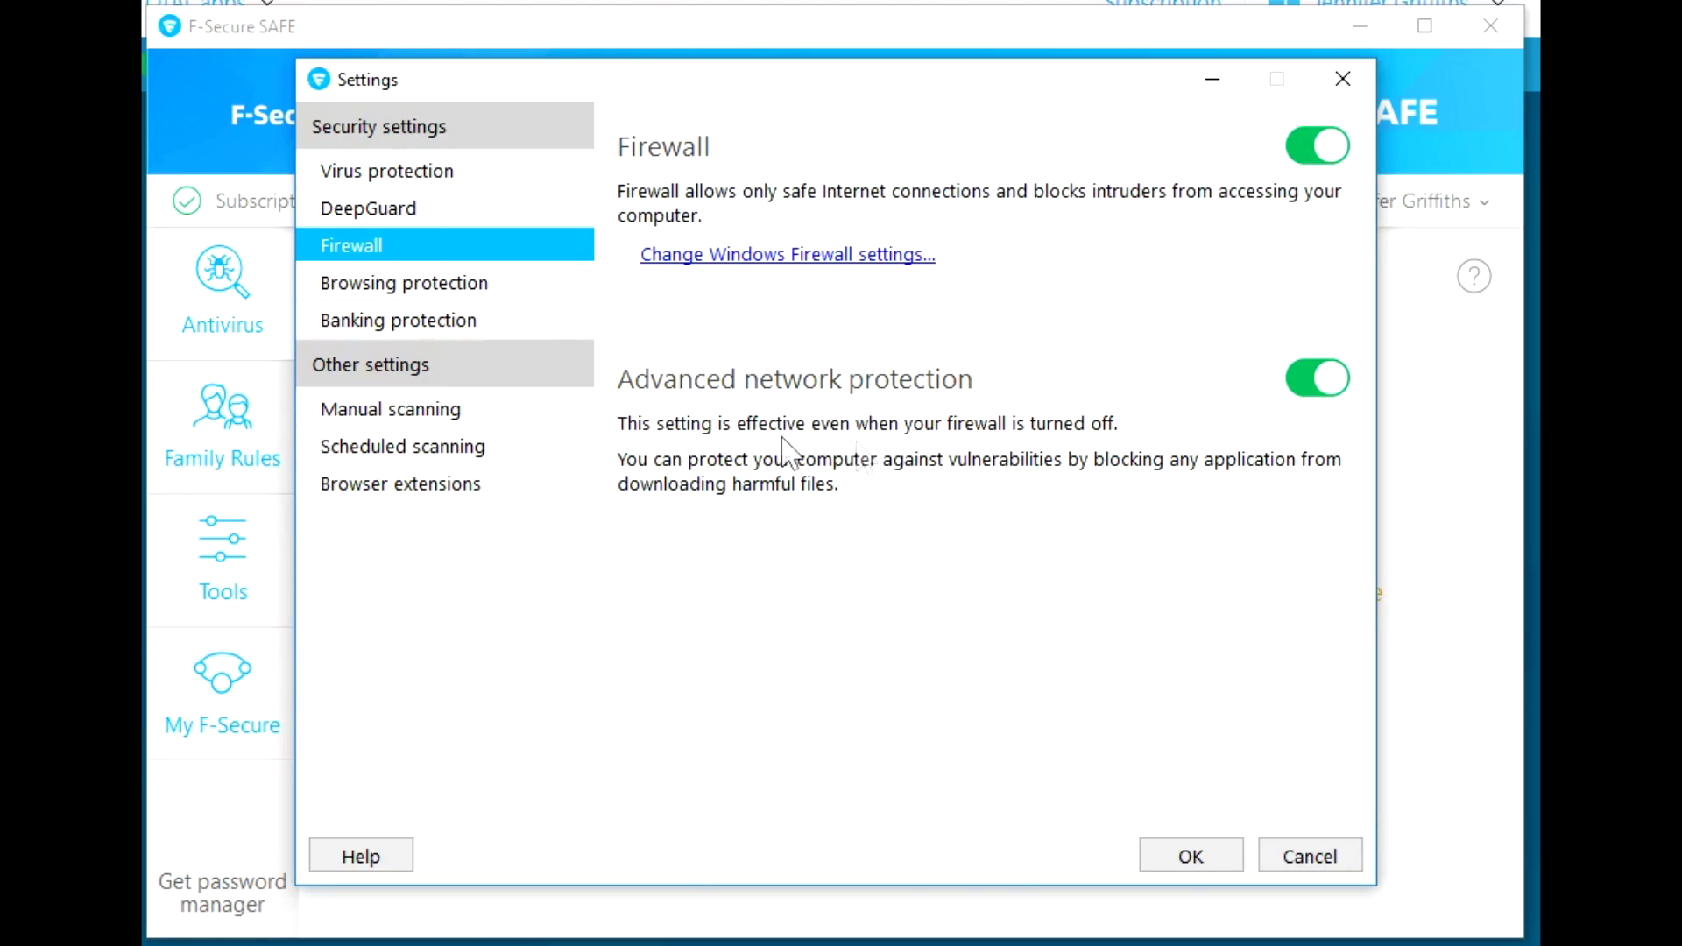
# - Review the browsing protection, banking protection, manual scanning, scheduled scanning and browser extension settings, and close the settings window
pyautogui.click(418, 286)
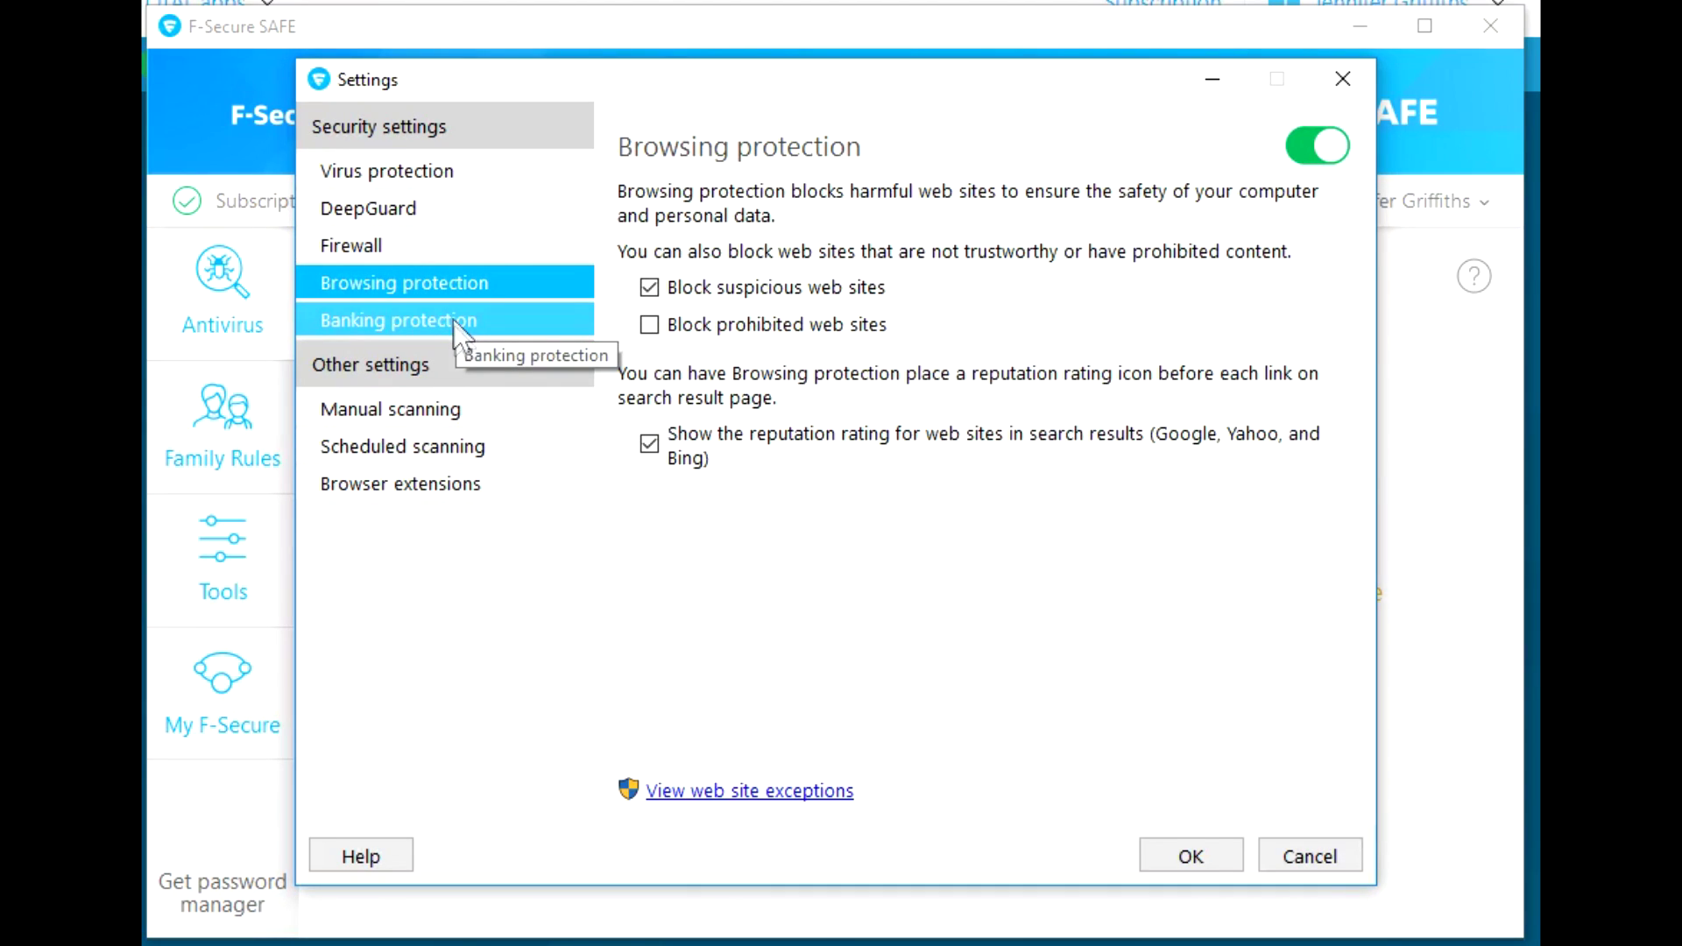
pyautogui.click(471, 321)
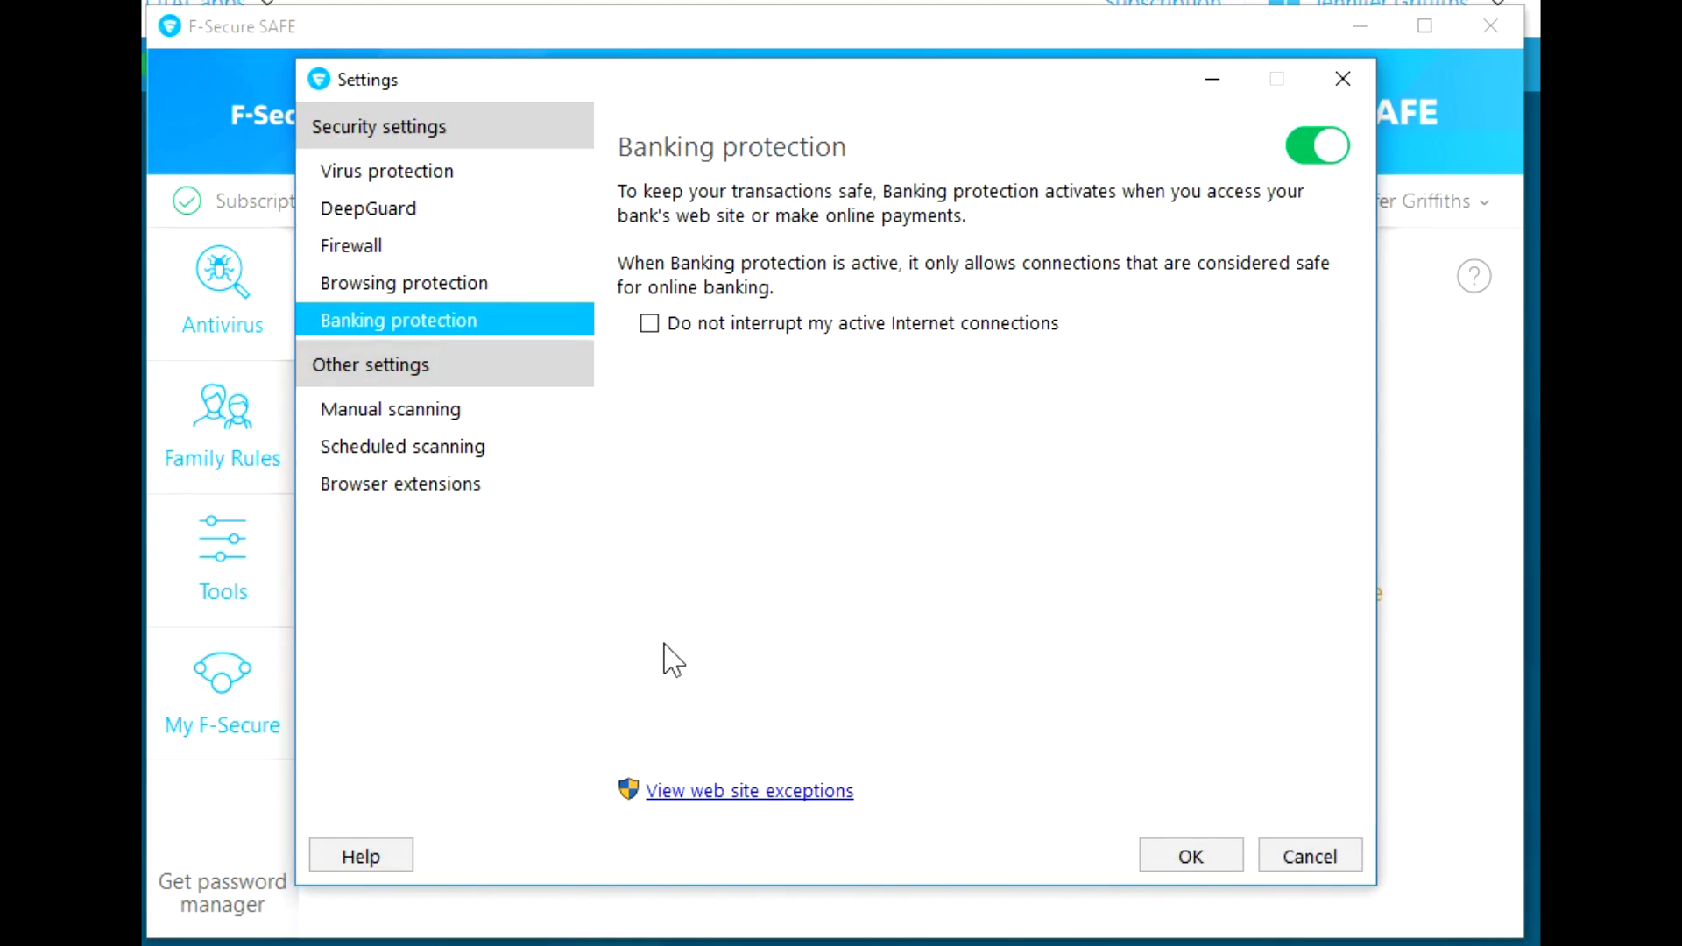
pyautogui.click(444, 411)
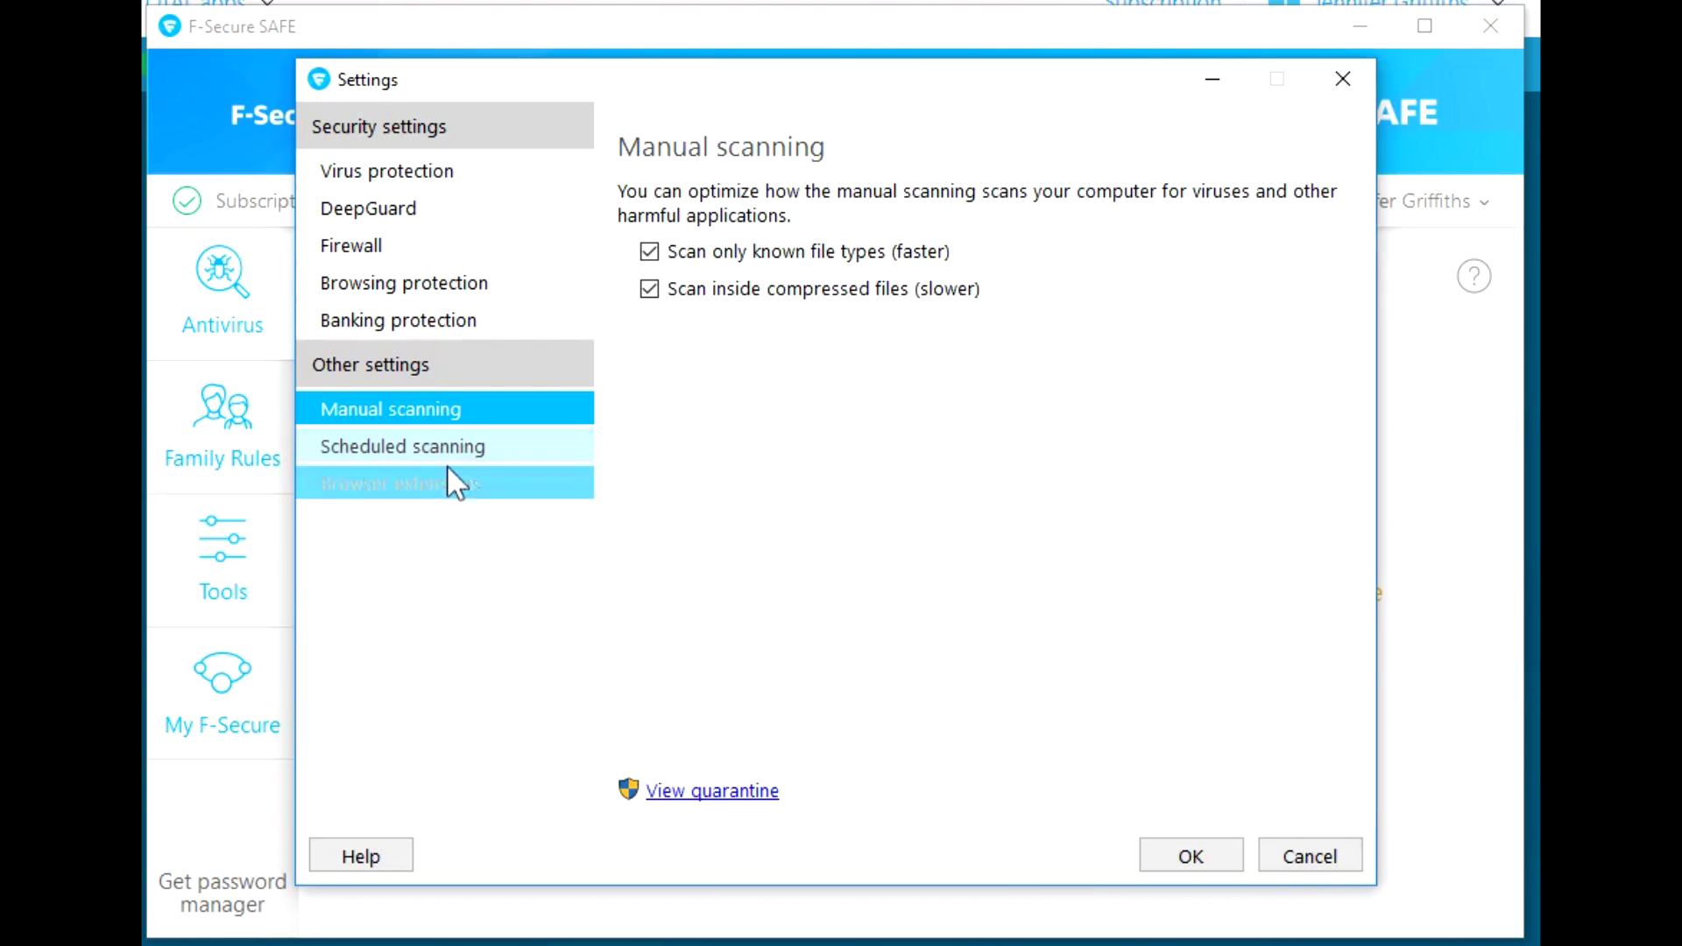
pyautogui.click(519, 448)
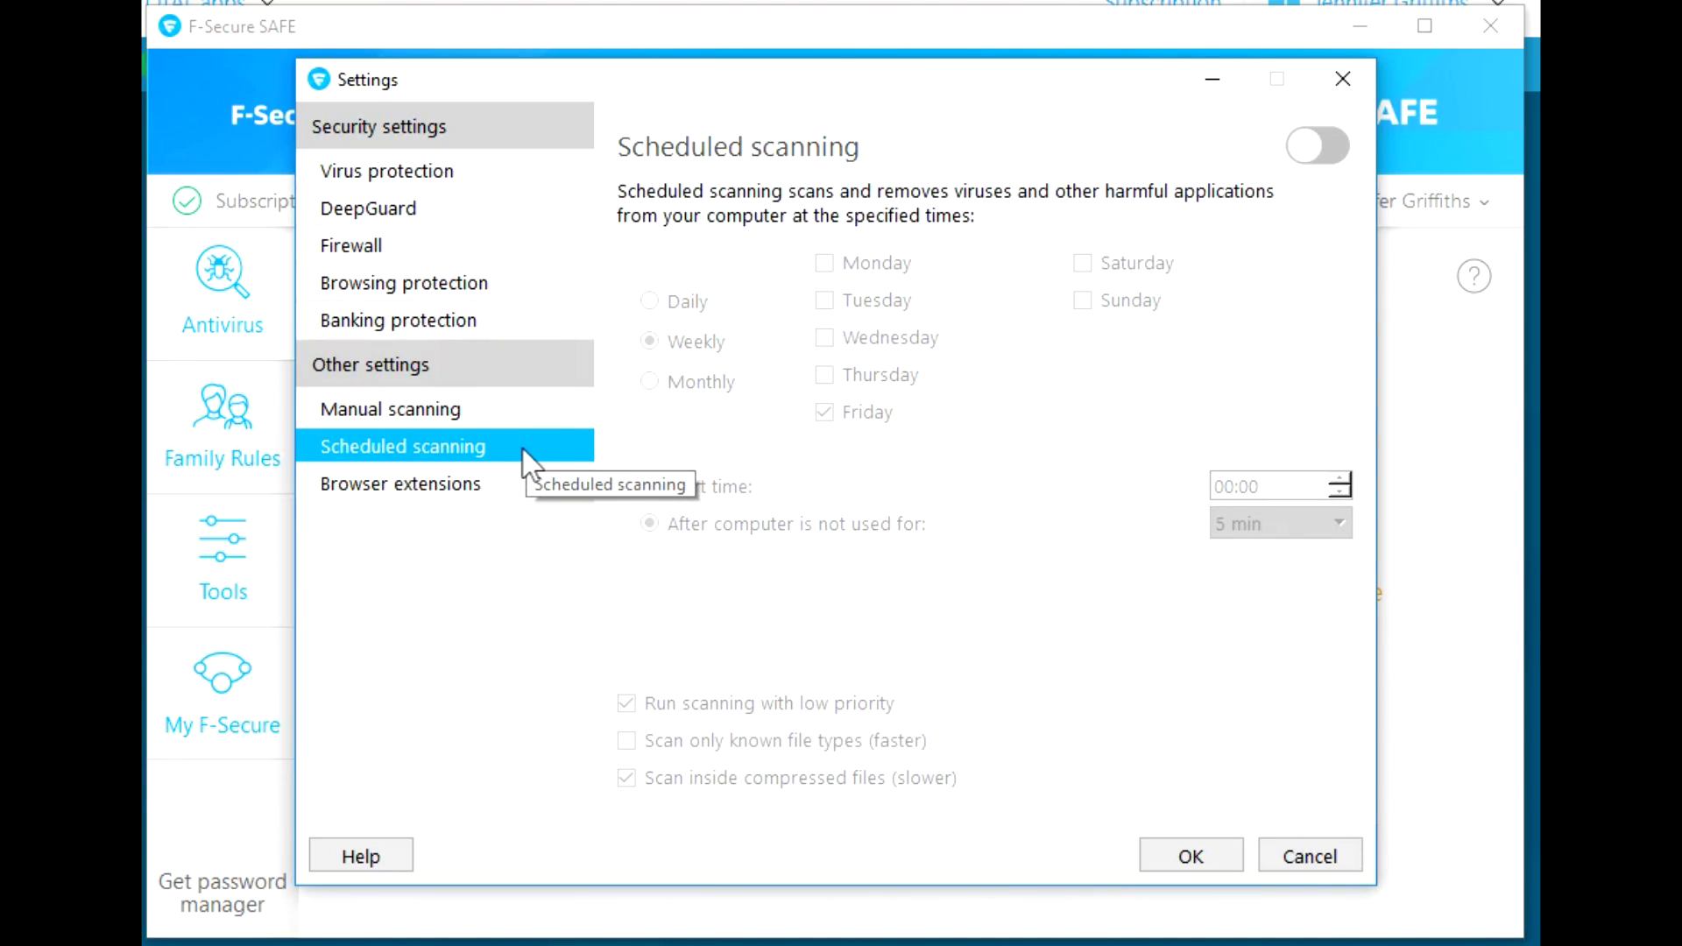
pyautogui.click(431, 495)
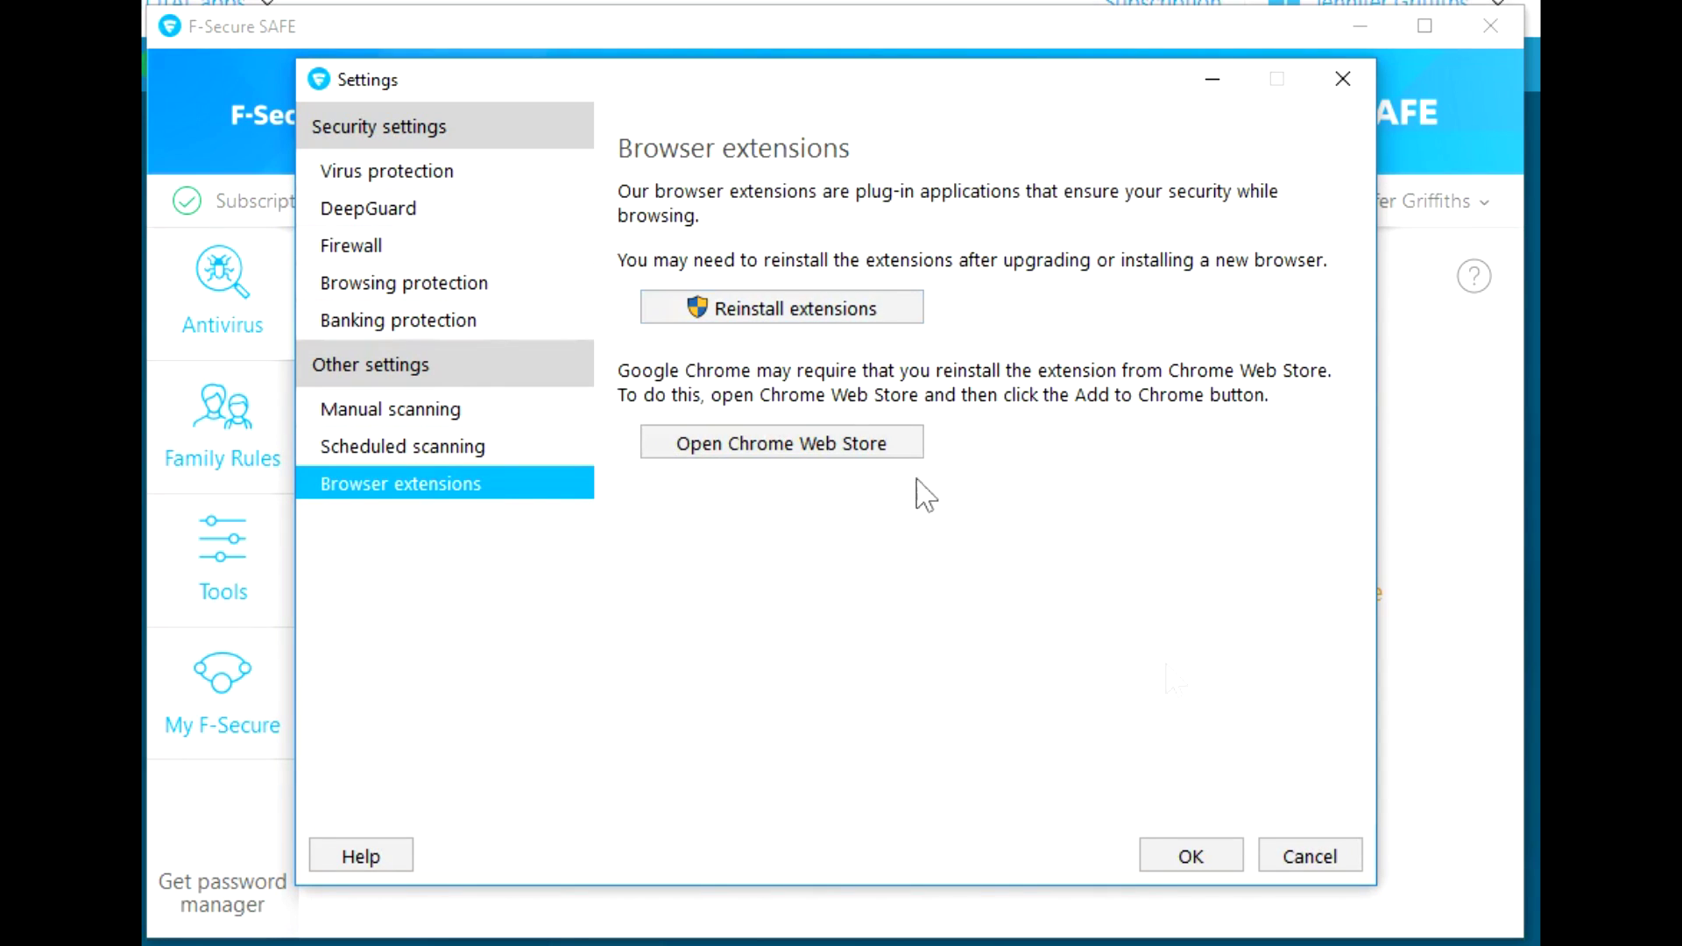
pyautogui.click(1192, 856)
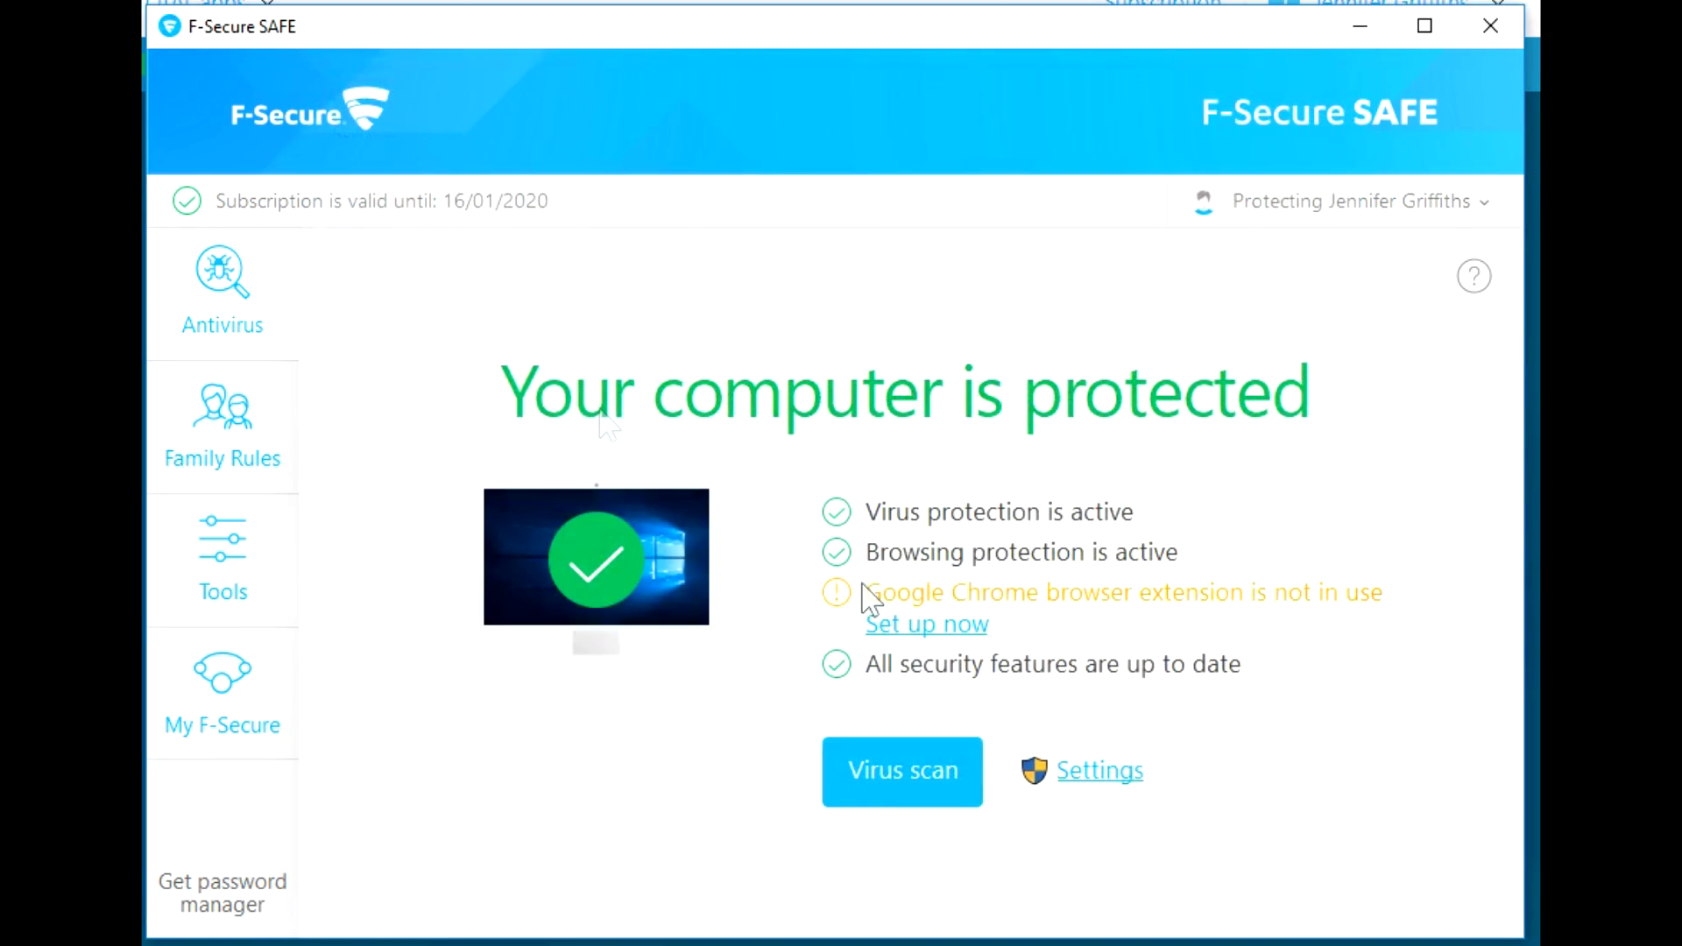
# - Check the Family Rules status and the available virus scan options among the tools
pyautogui.click(274, 464)
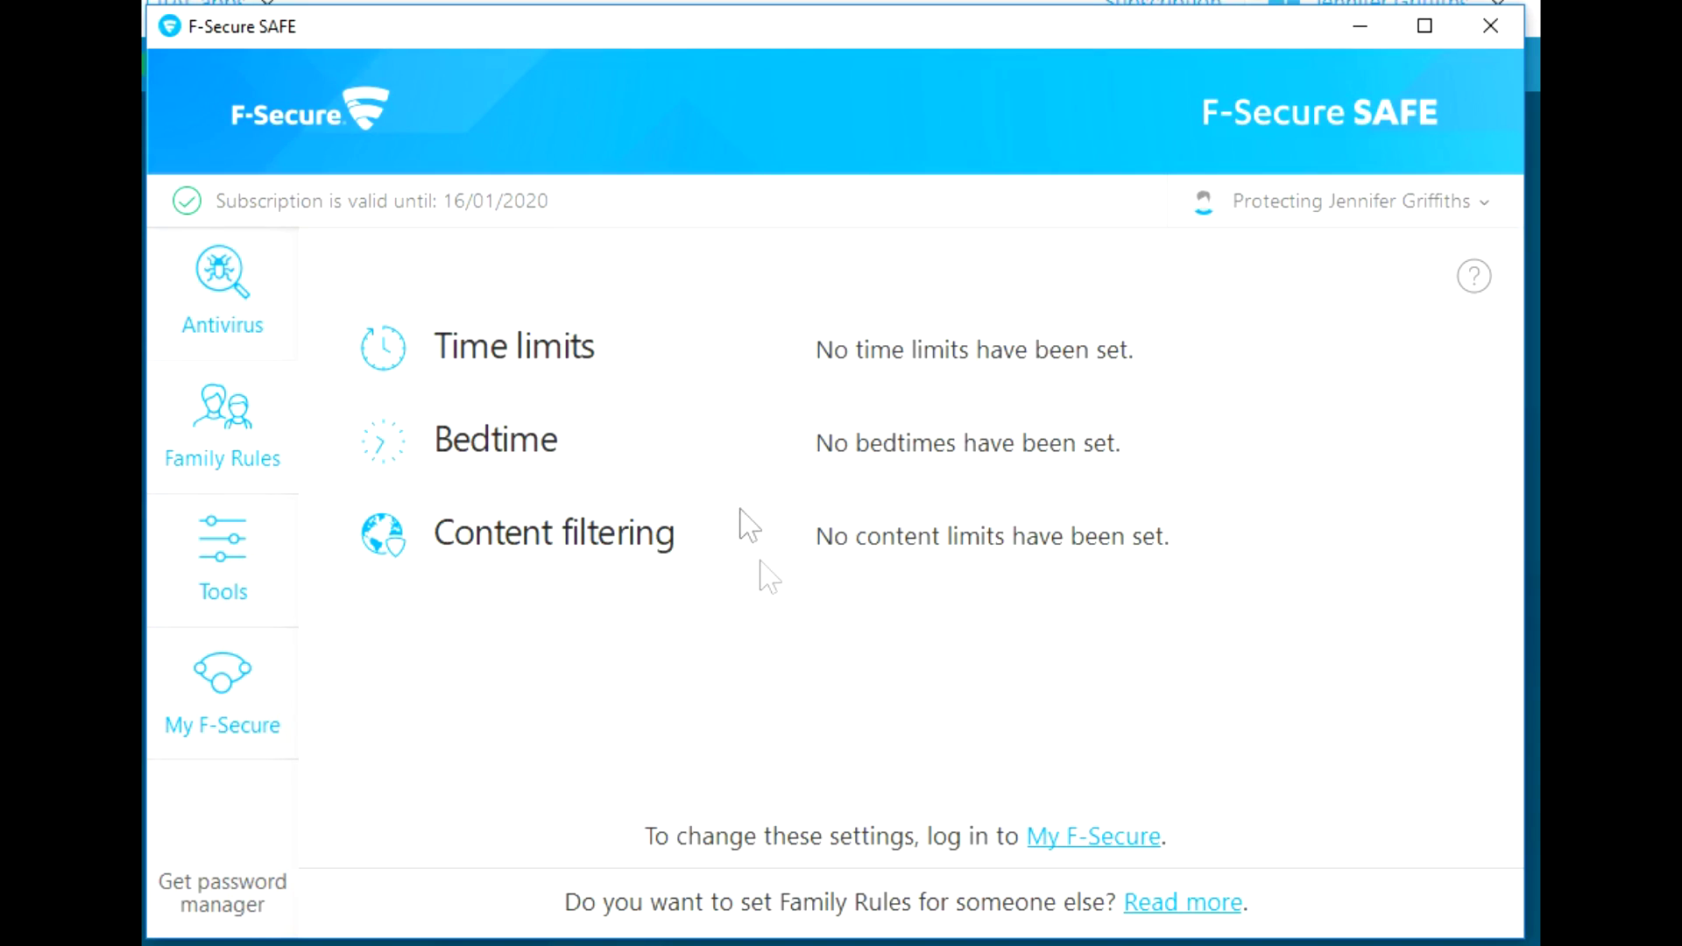
pyautogui.click(282, 591)
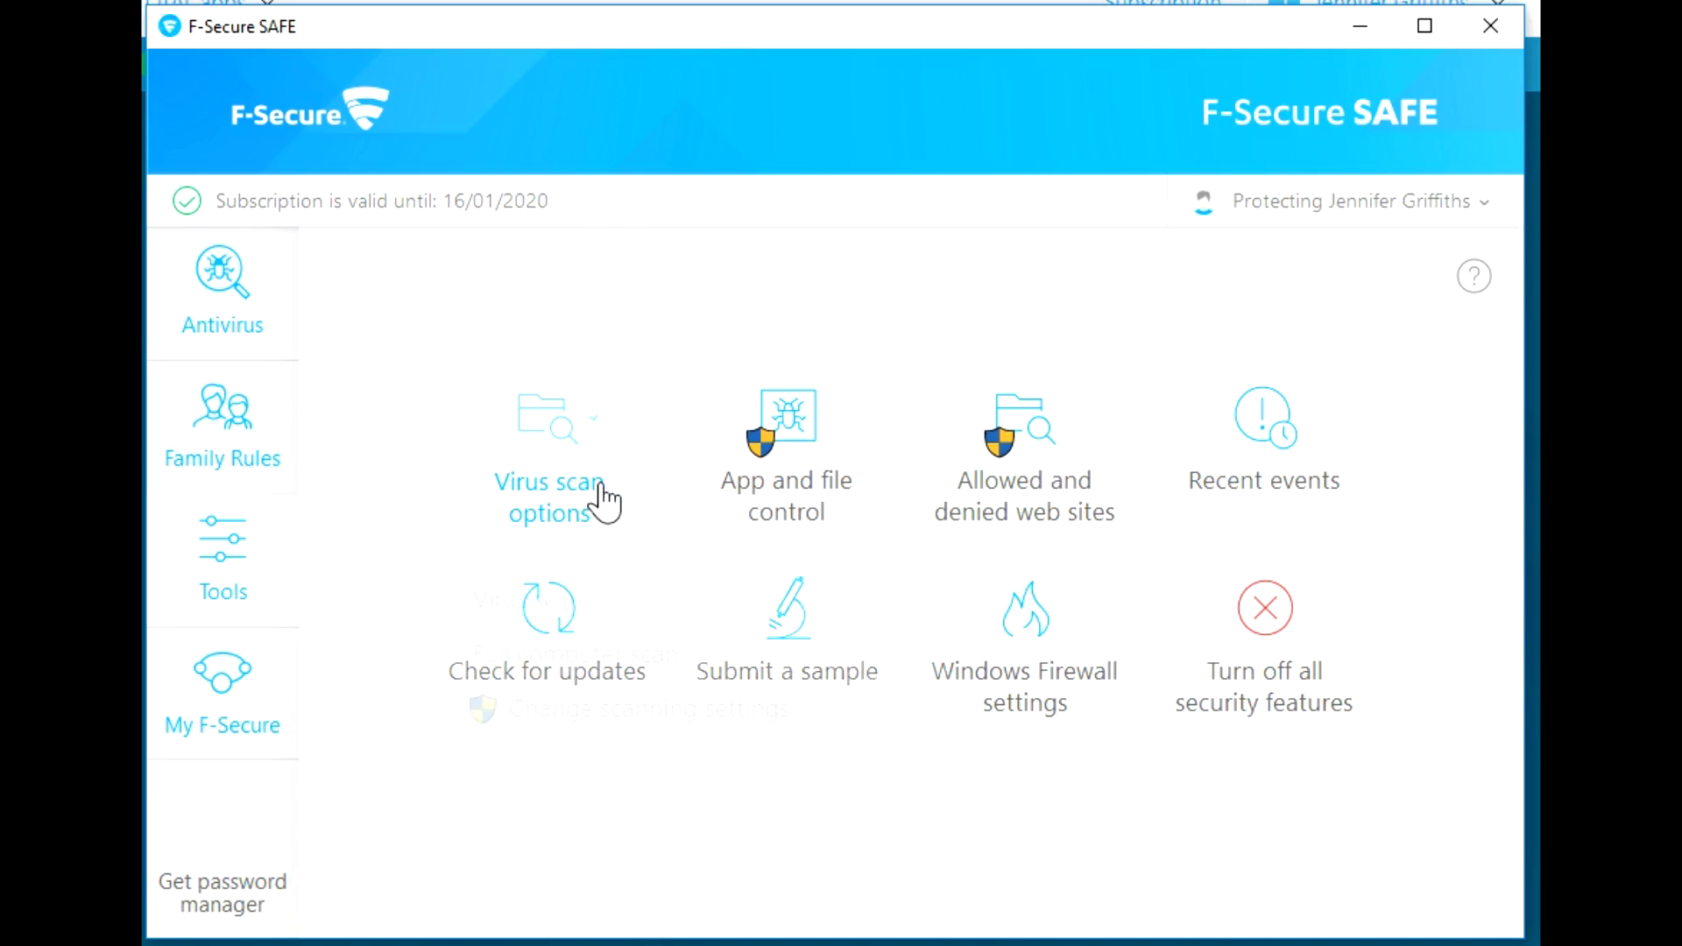
pyautogui.click(601, 500)
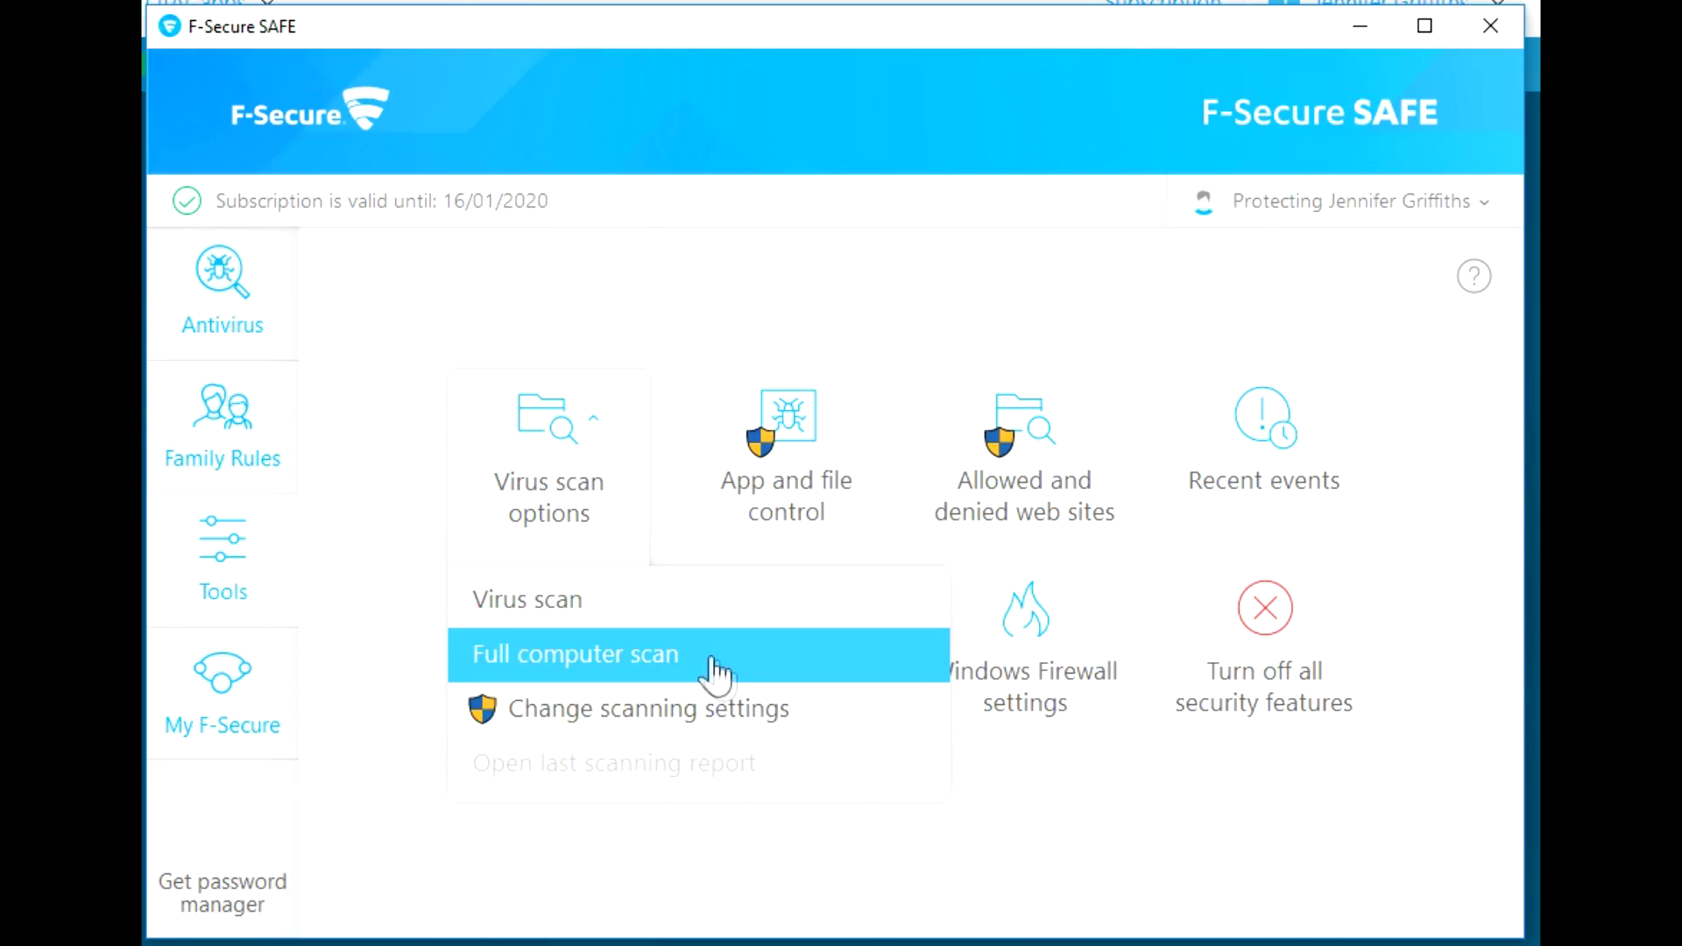
pyautogui.click(828, 743)
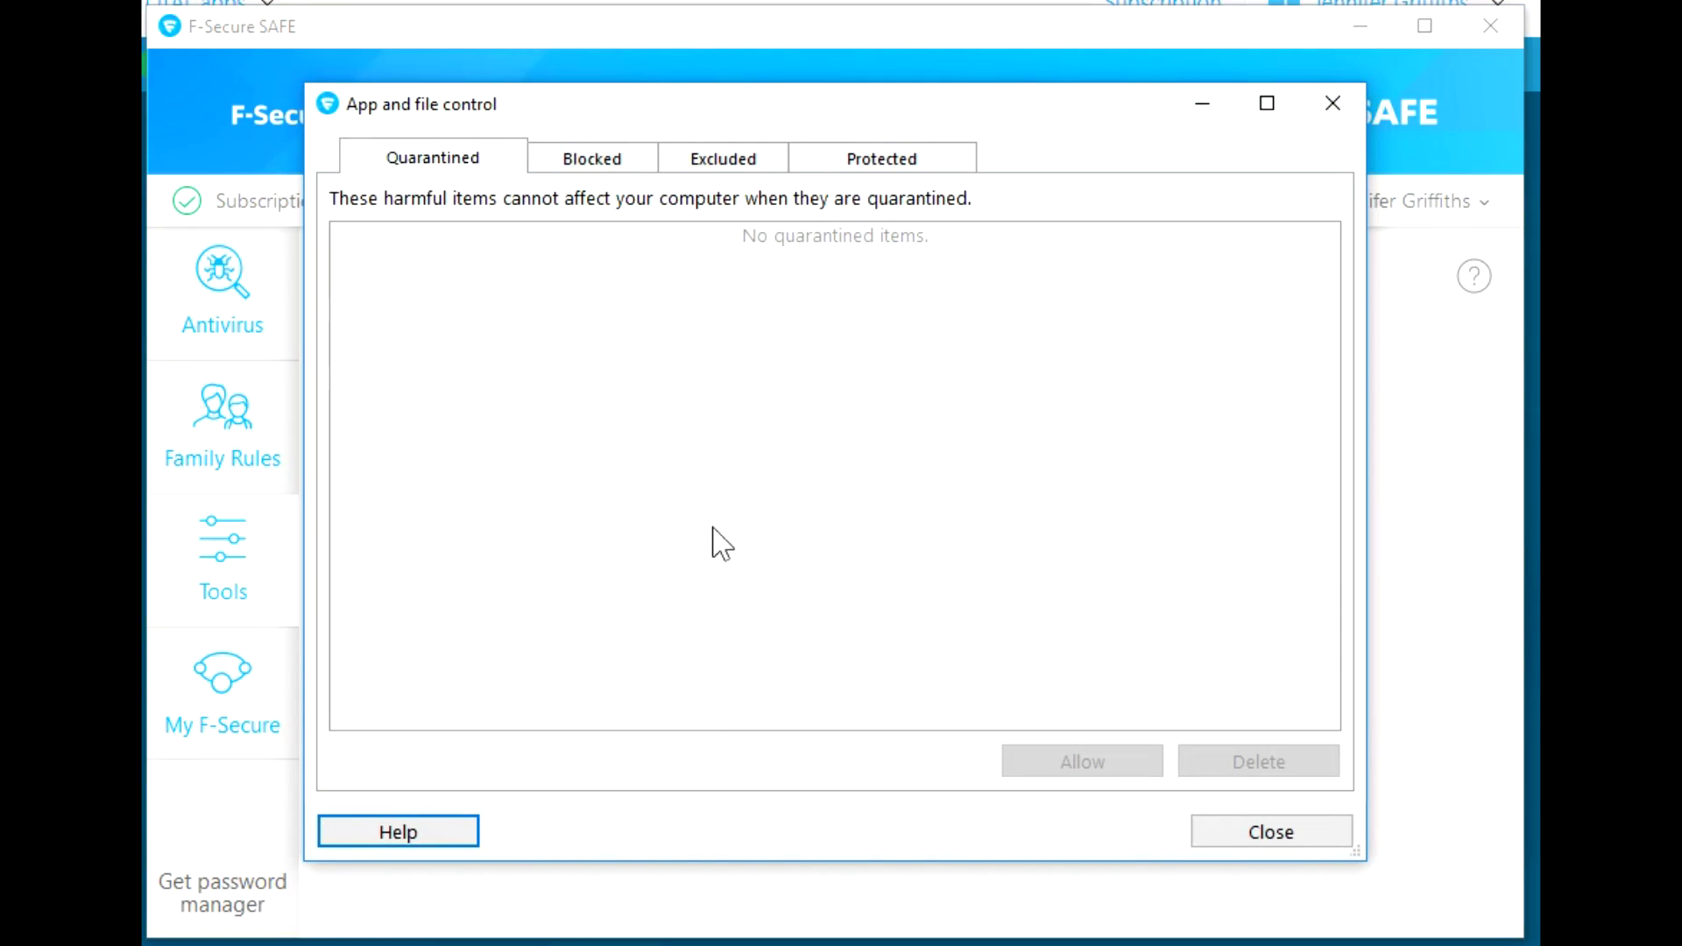
# - Inspect the blocked, excluded, protected and quarantined lists in App and file control, close it and open My F-Secure
pyautogui.click(590, 162)
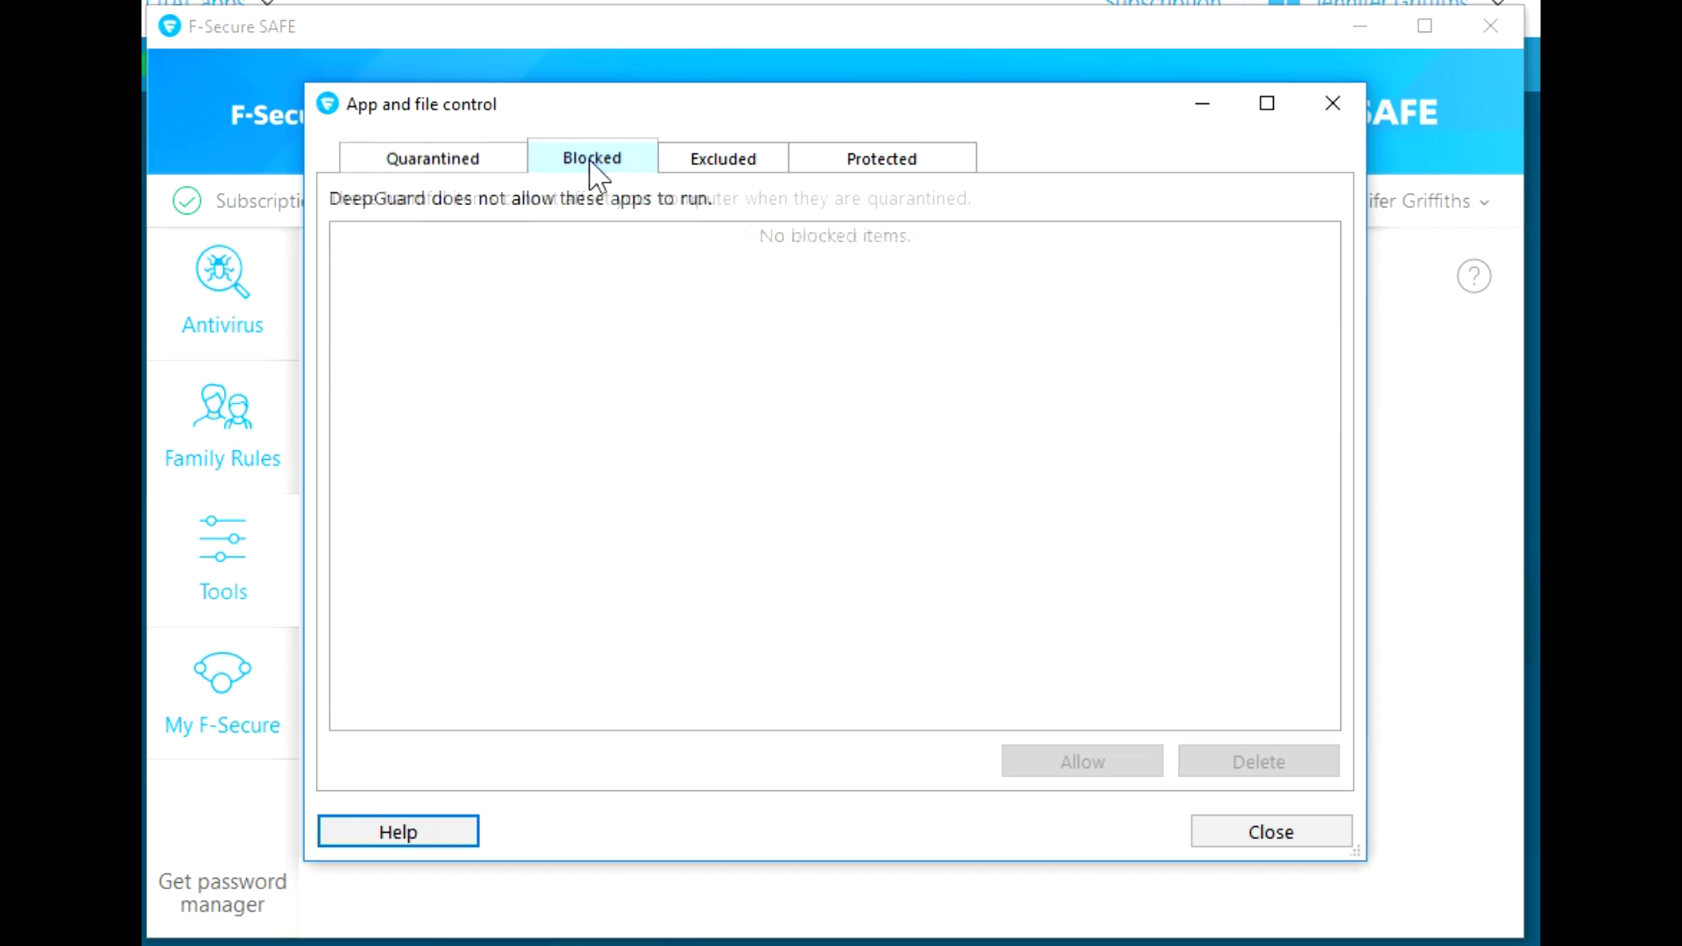
pyautogui.click(722, 161)
pyautogui.click(883, 160)
pyautogui.click(589, 162)
pyautogui.click(491, 162)
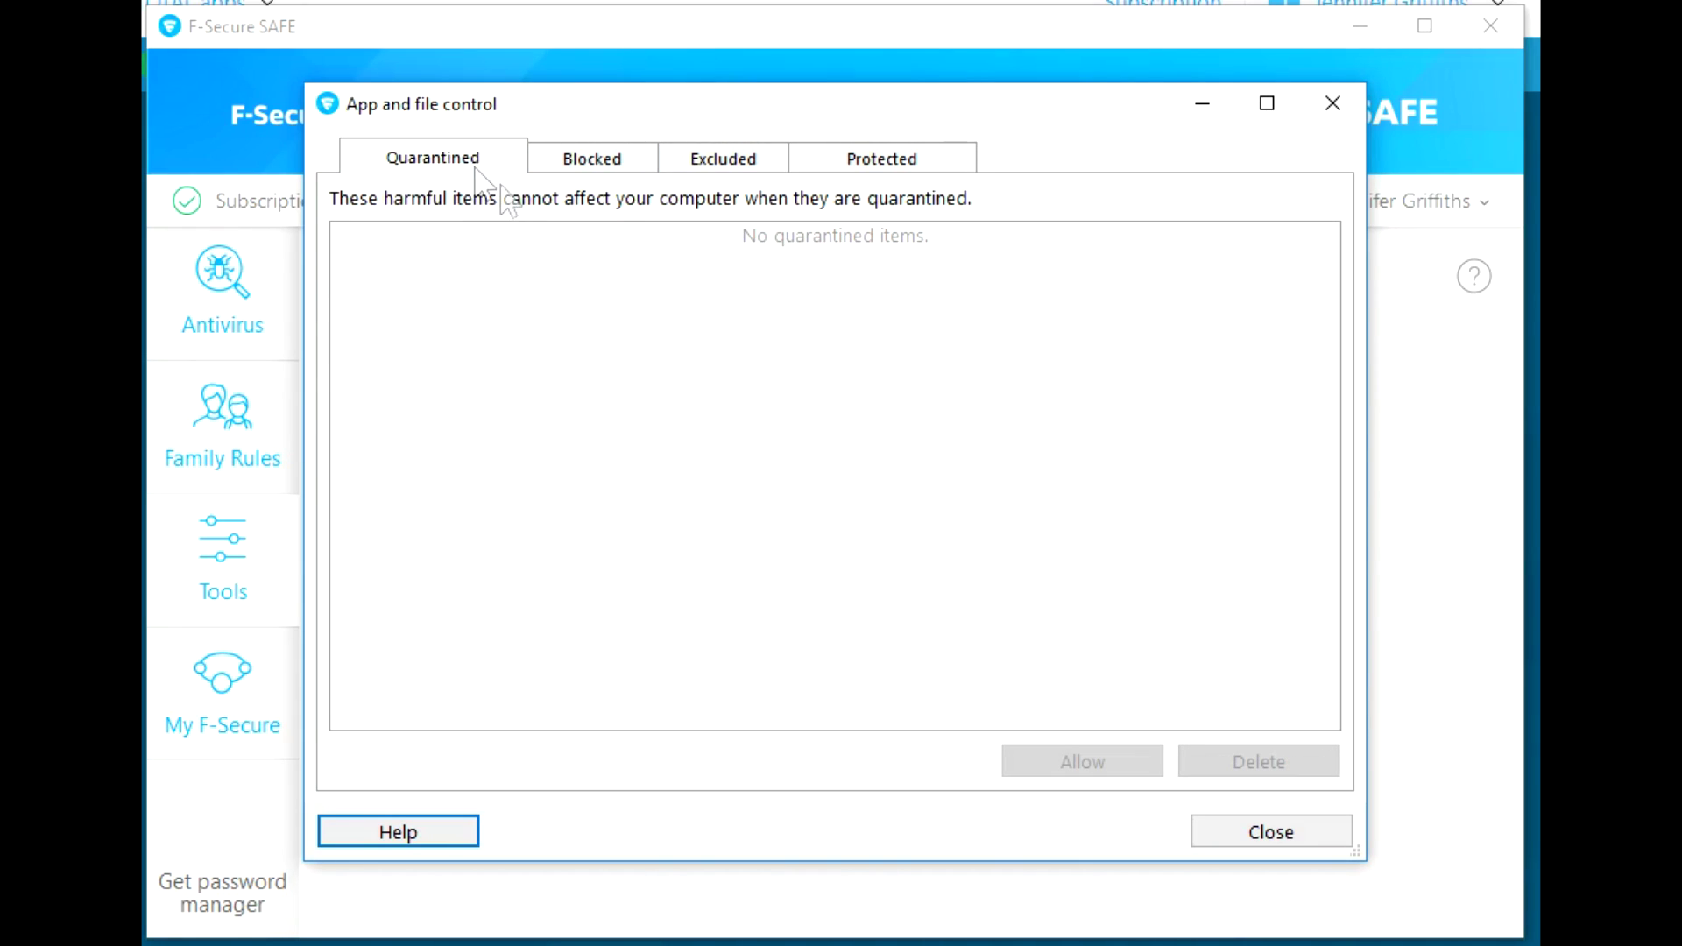
pyautogui.click(1333, 104)
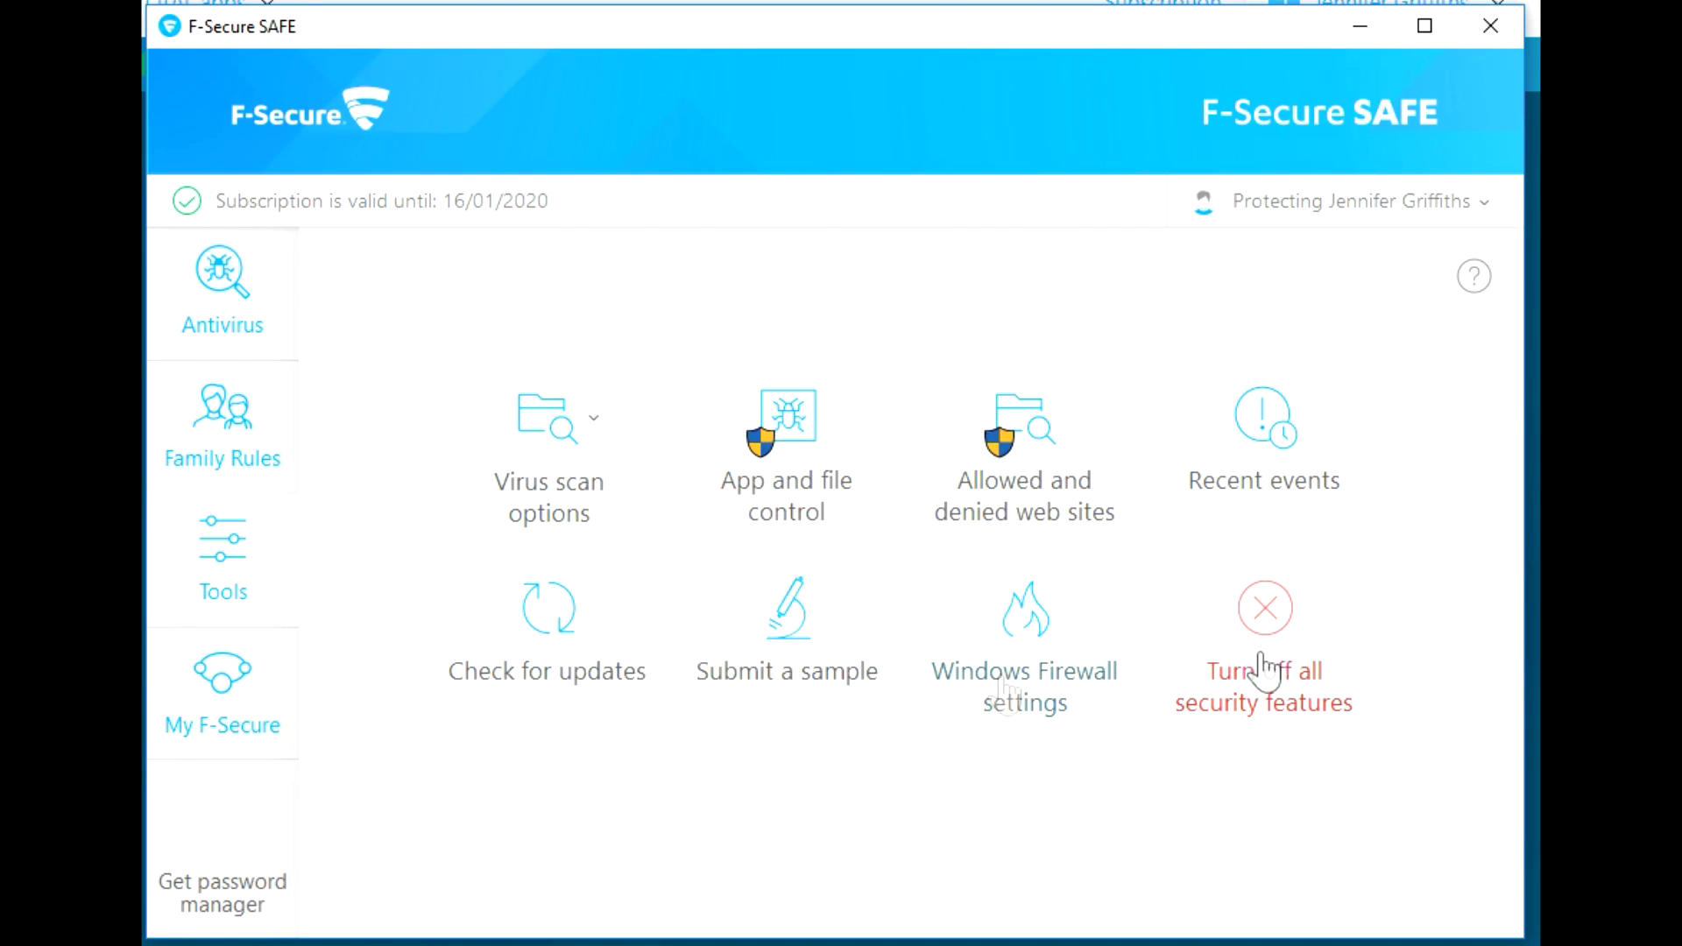
pyautogui.click(244, 712)
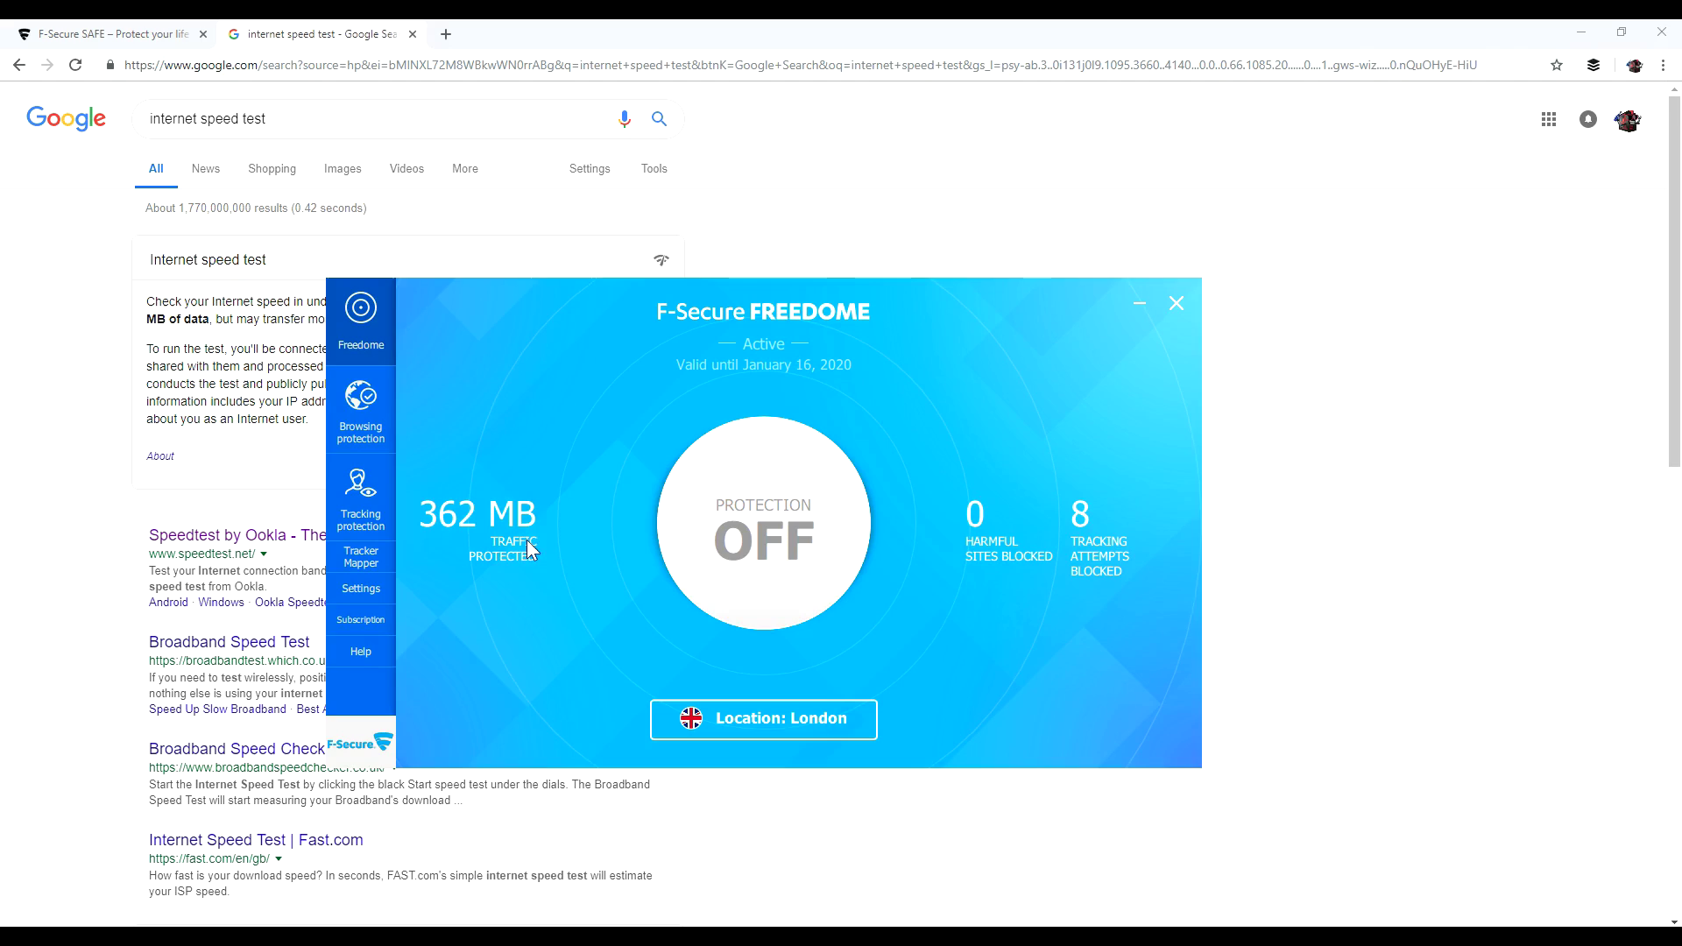
# - Review FREEDOME's browsing protection and tracking protection pages and read through the Tracker Mapper introduction
pyautogui.click(367, 431)
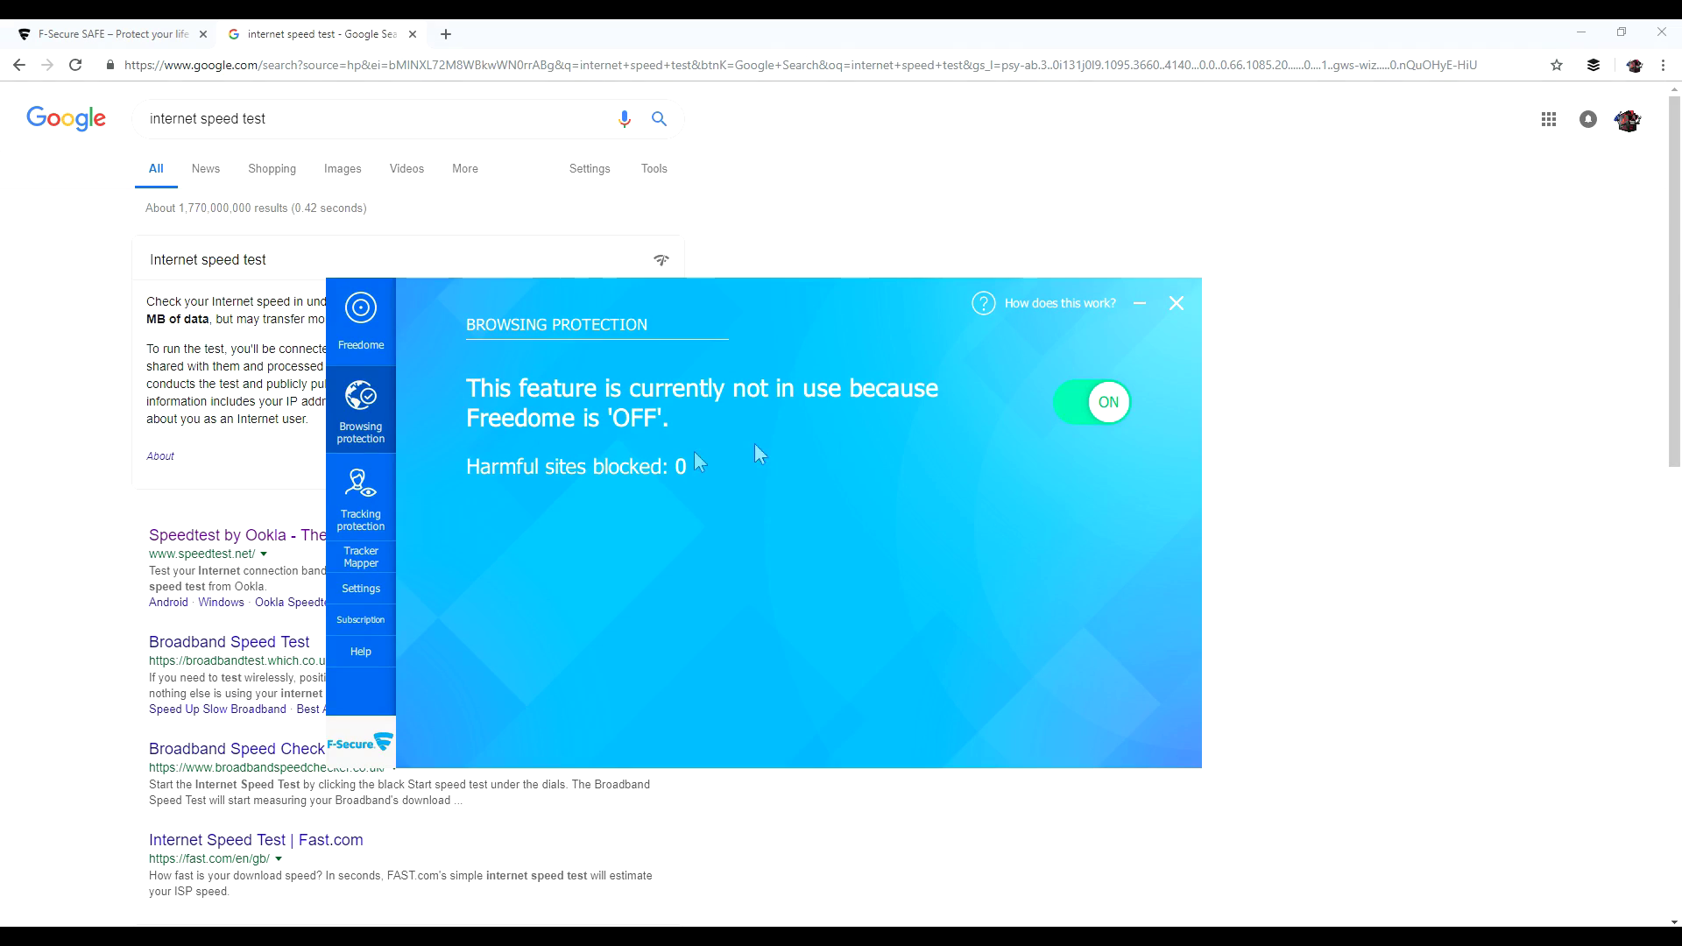
pyautogui.click(380, 521)
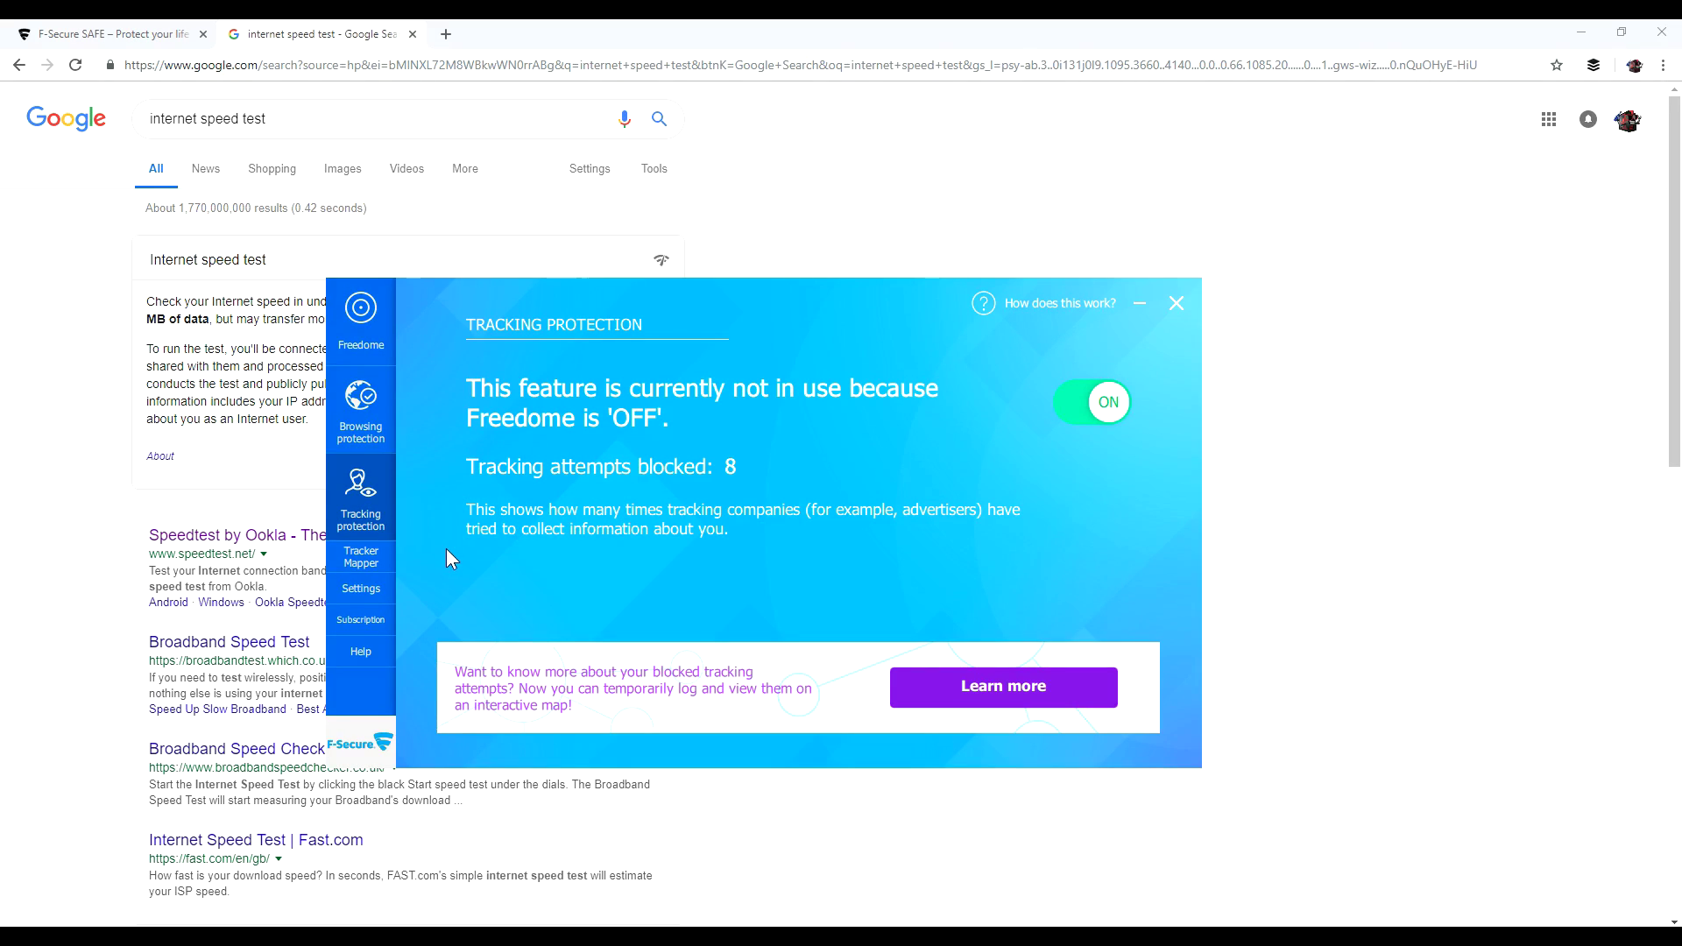
pyautogui.click(378, 568)
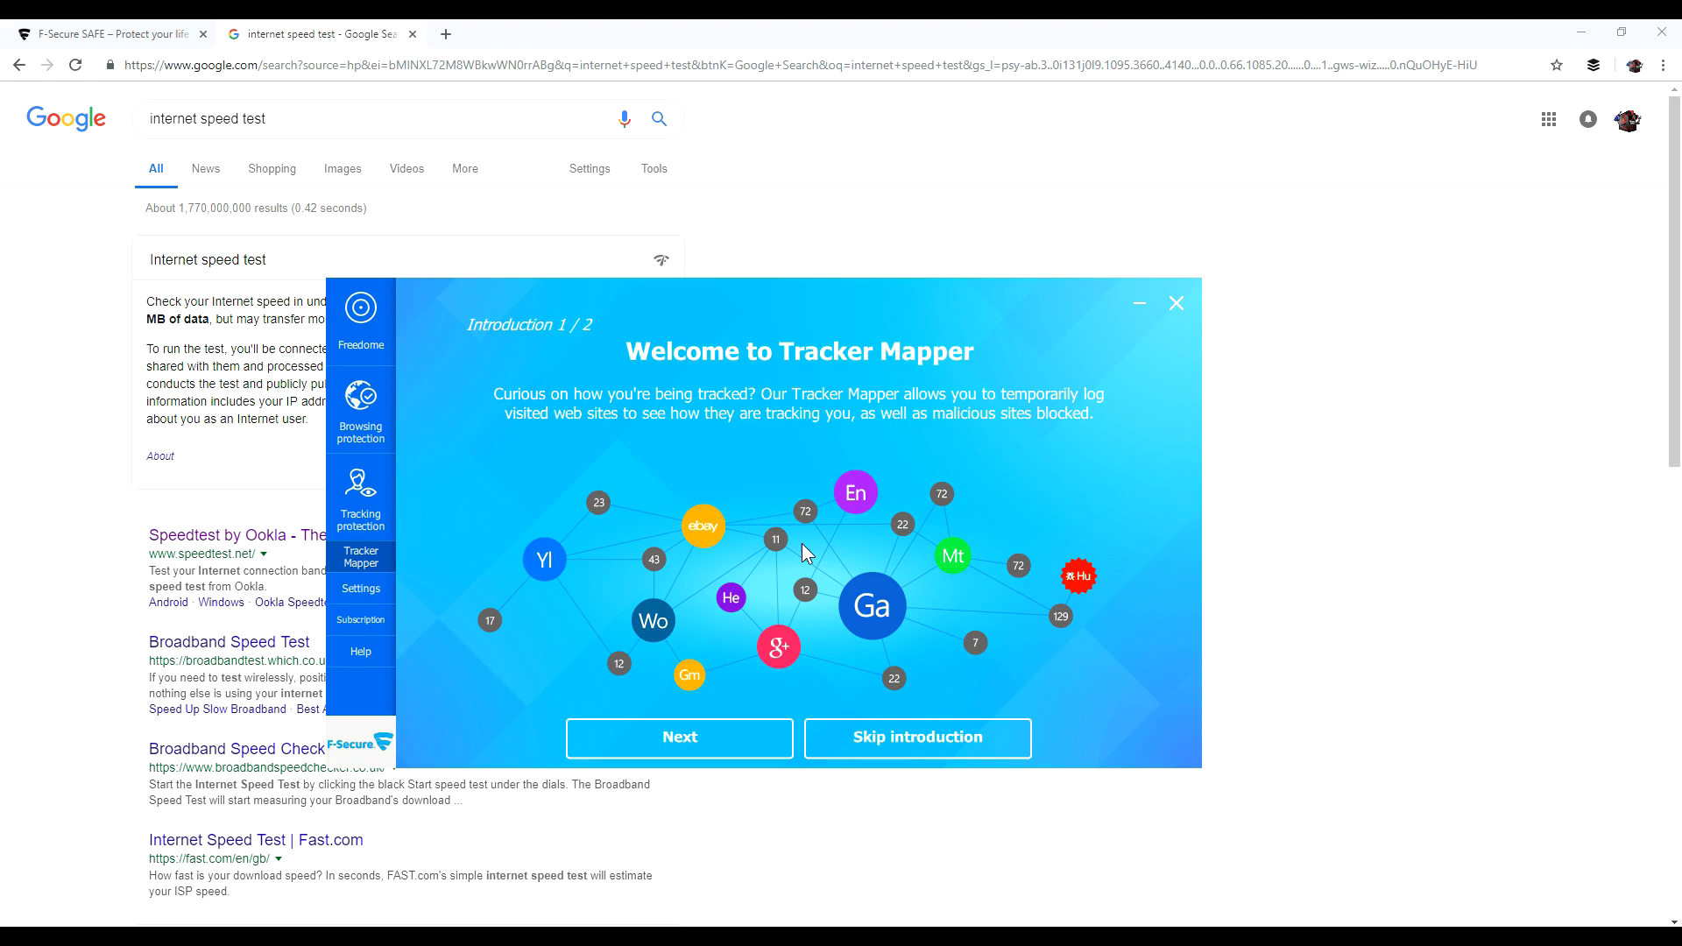
pyautogui.click(707, 743)
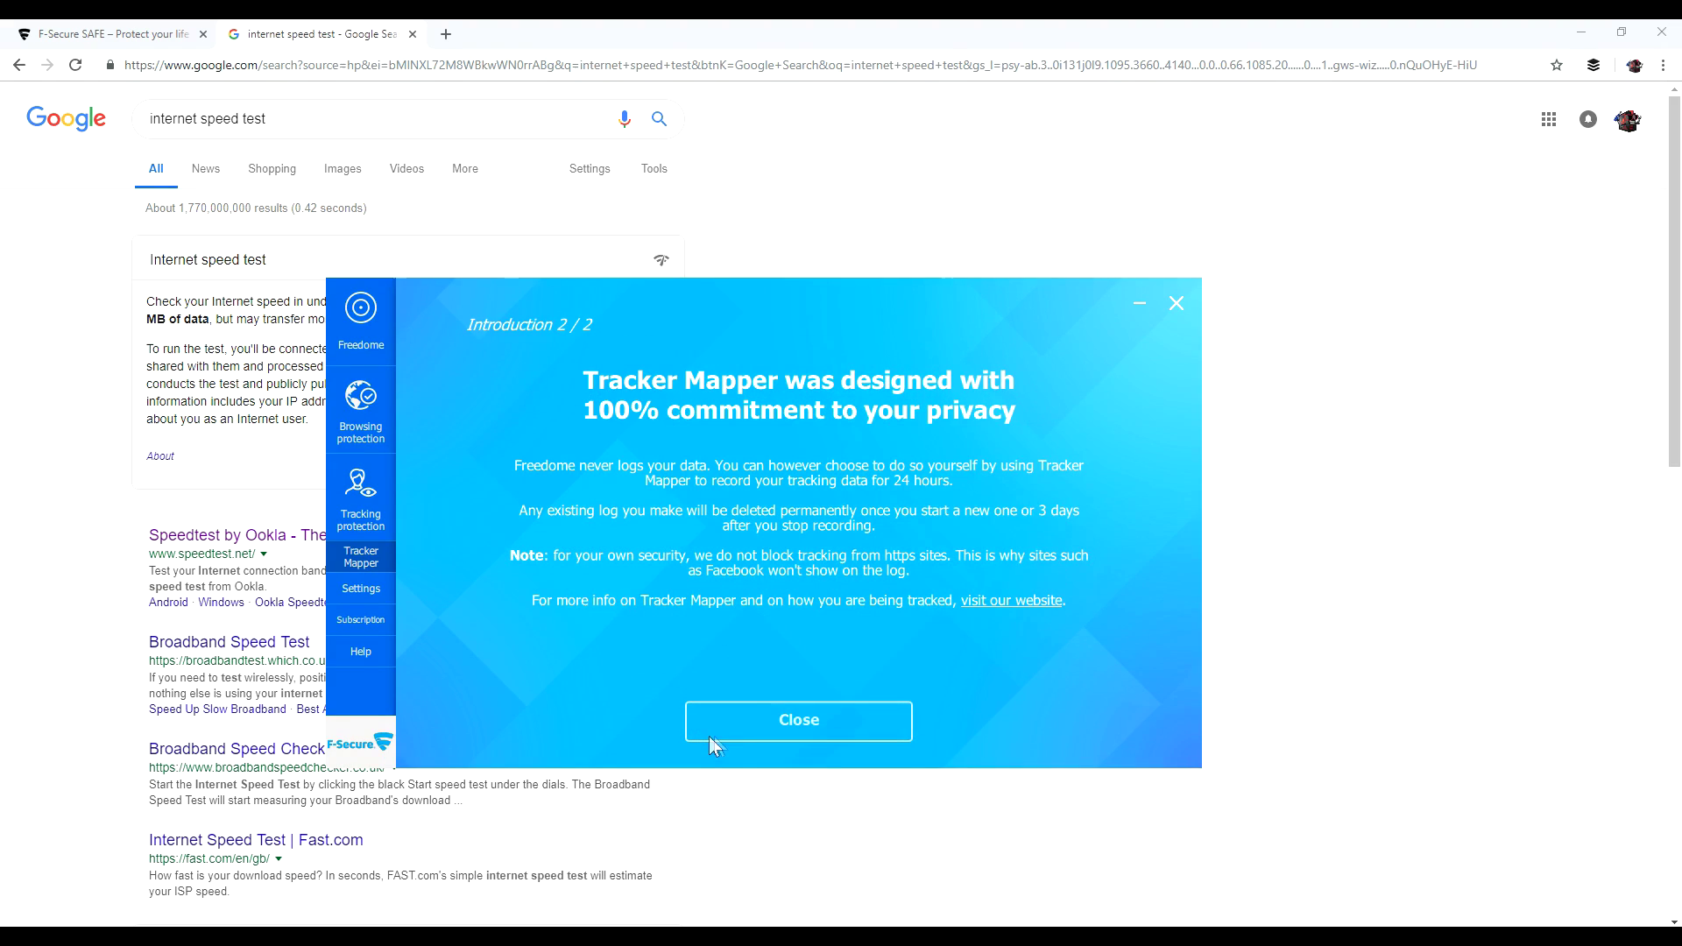
# - Finish the introduction, start a new 24-hour log in Tracker Mapper and close its separate window
pyautogui.click(797, 722)
pyautogui.click(673, 580)
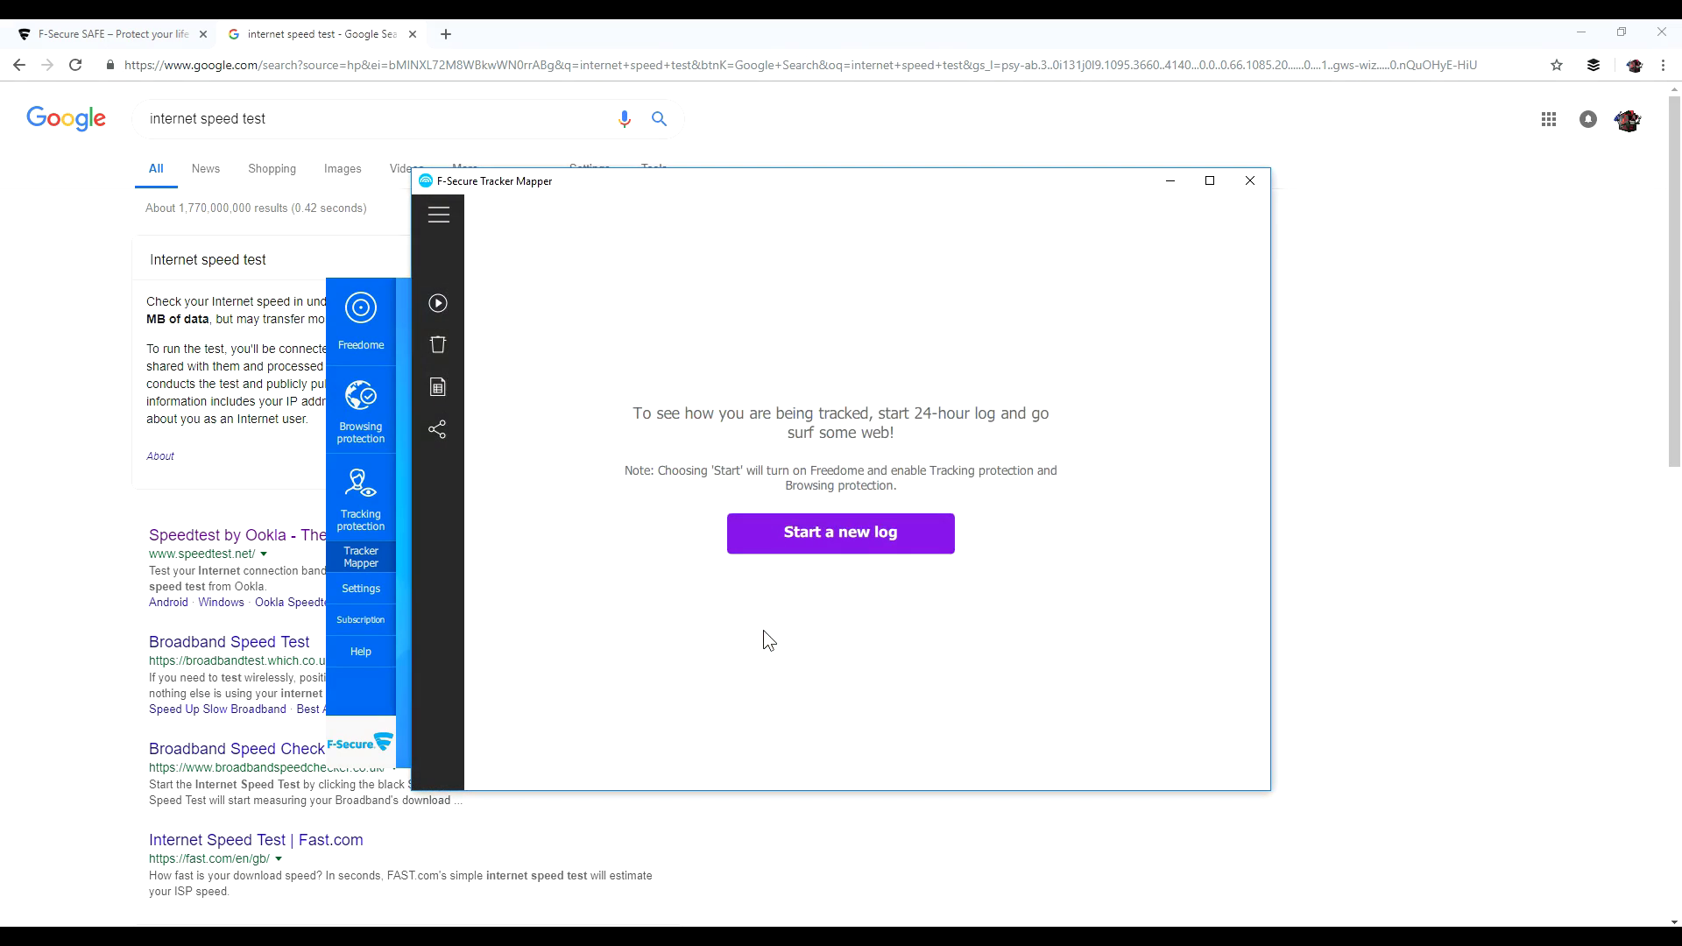
pyautogui.click(869, 545)
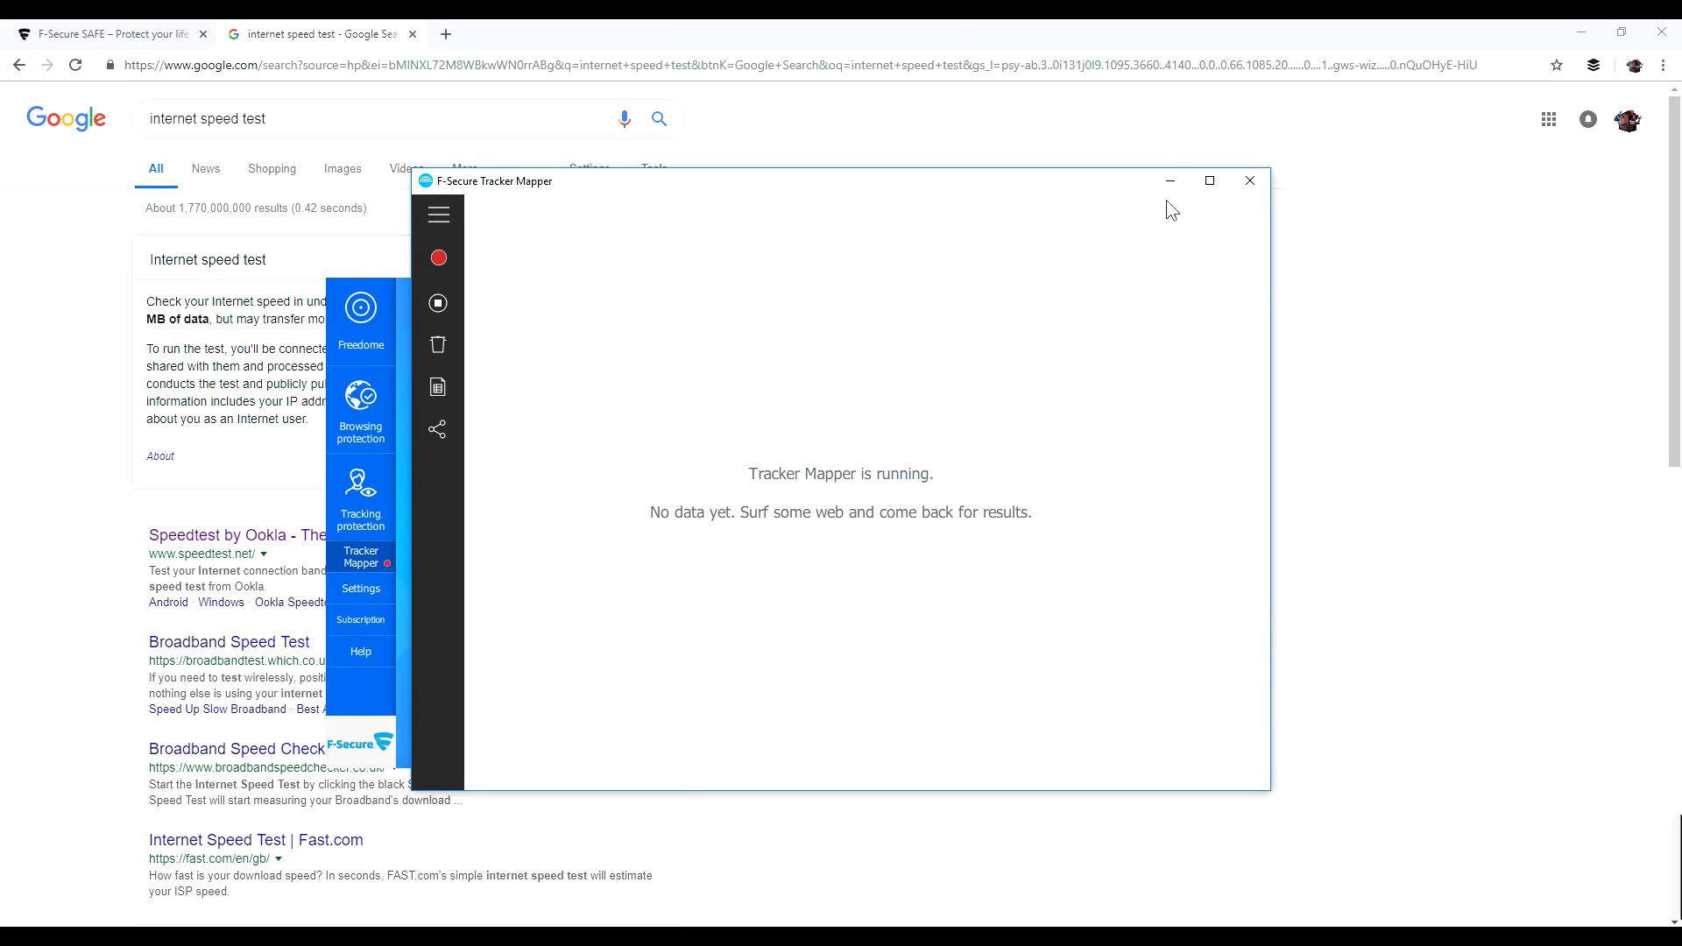
pyautogui.click(1263, 182)
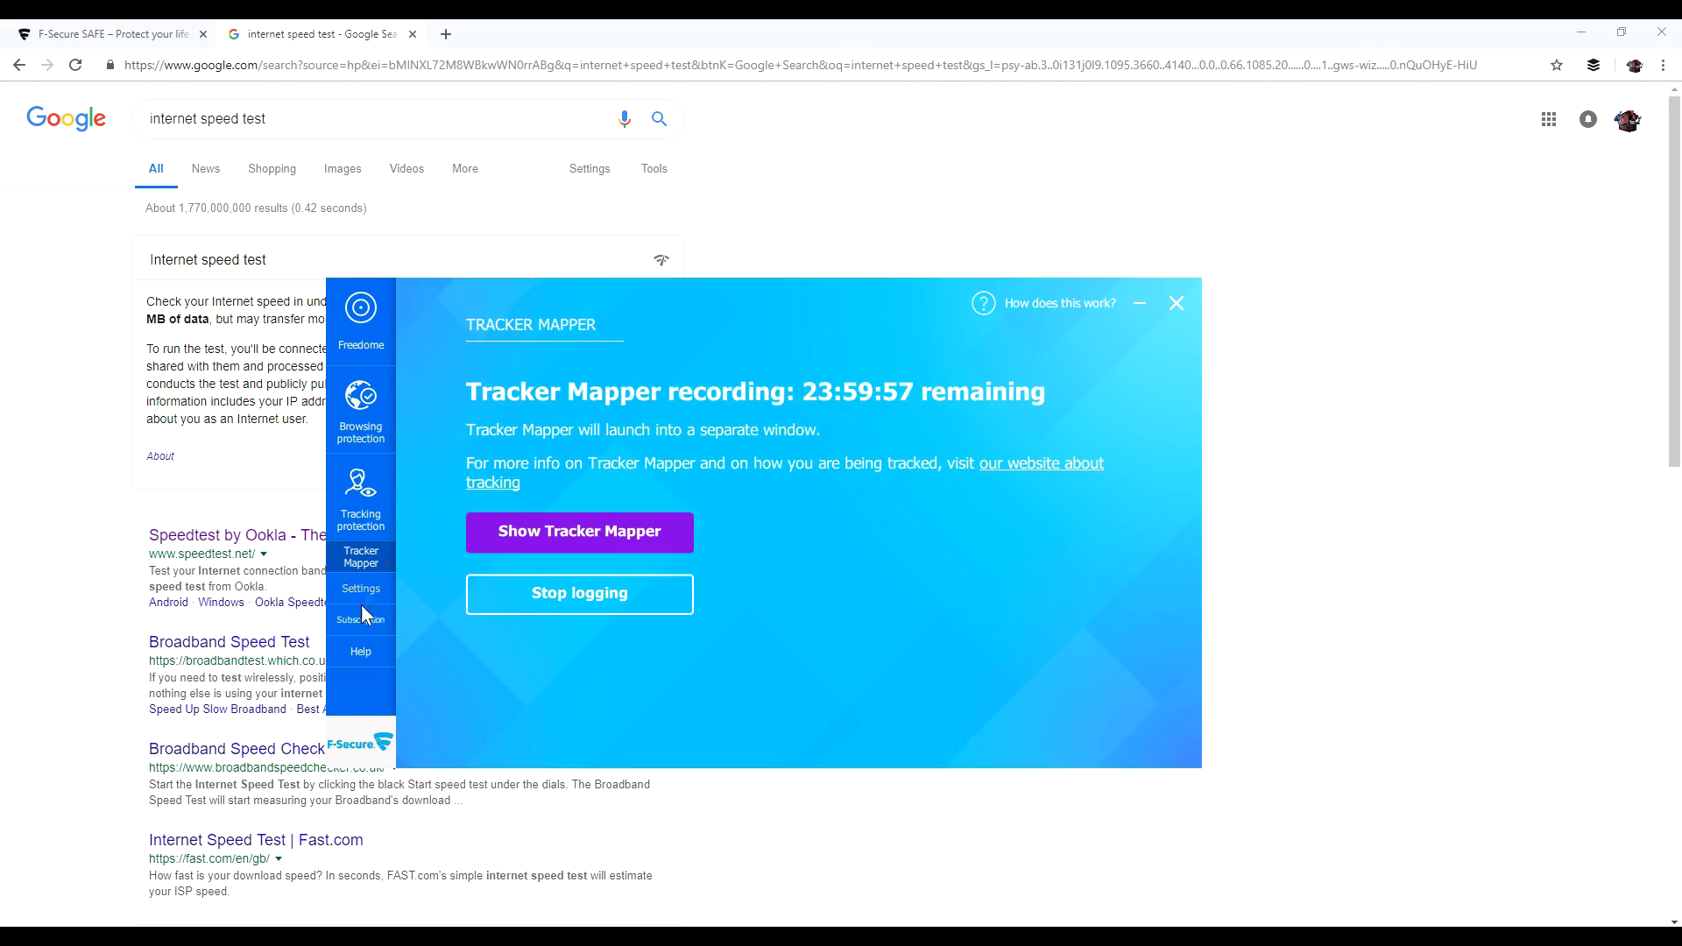
# - Look over the FREEDOME settings and toggle the VPN protection off, on and off again on the main page
pyautogui.click(370, 595)
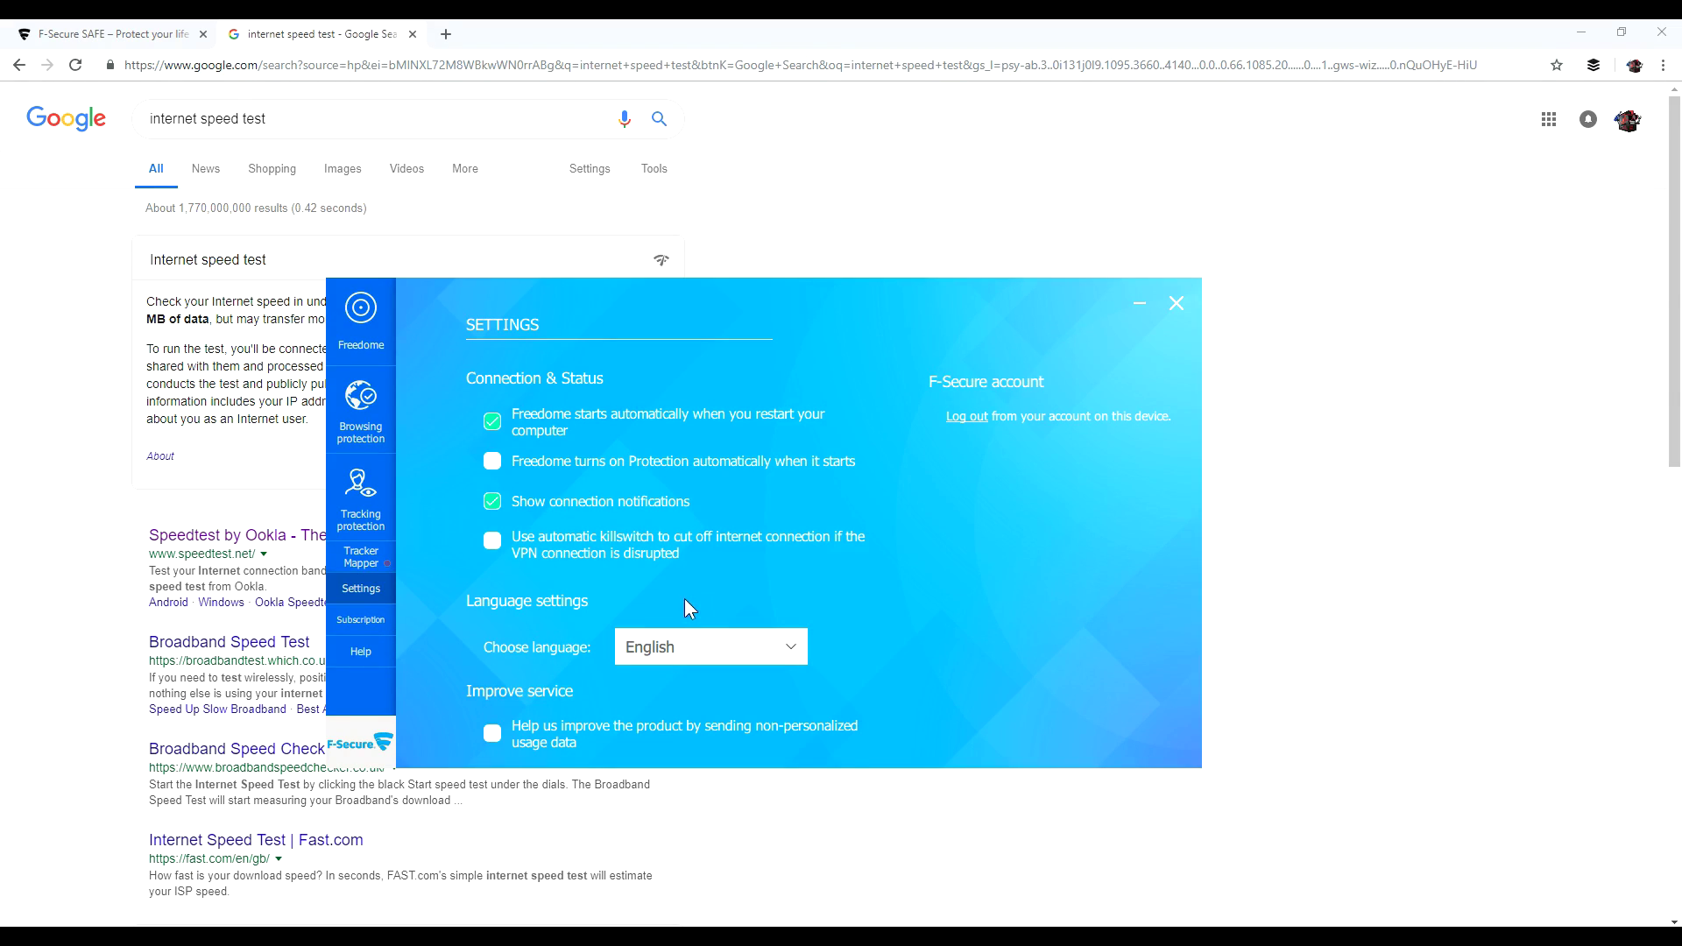
pyautogui.click(360, 308)
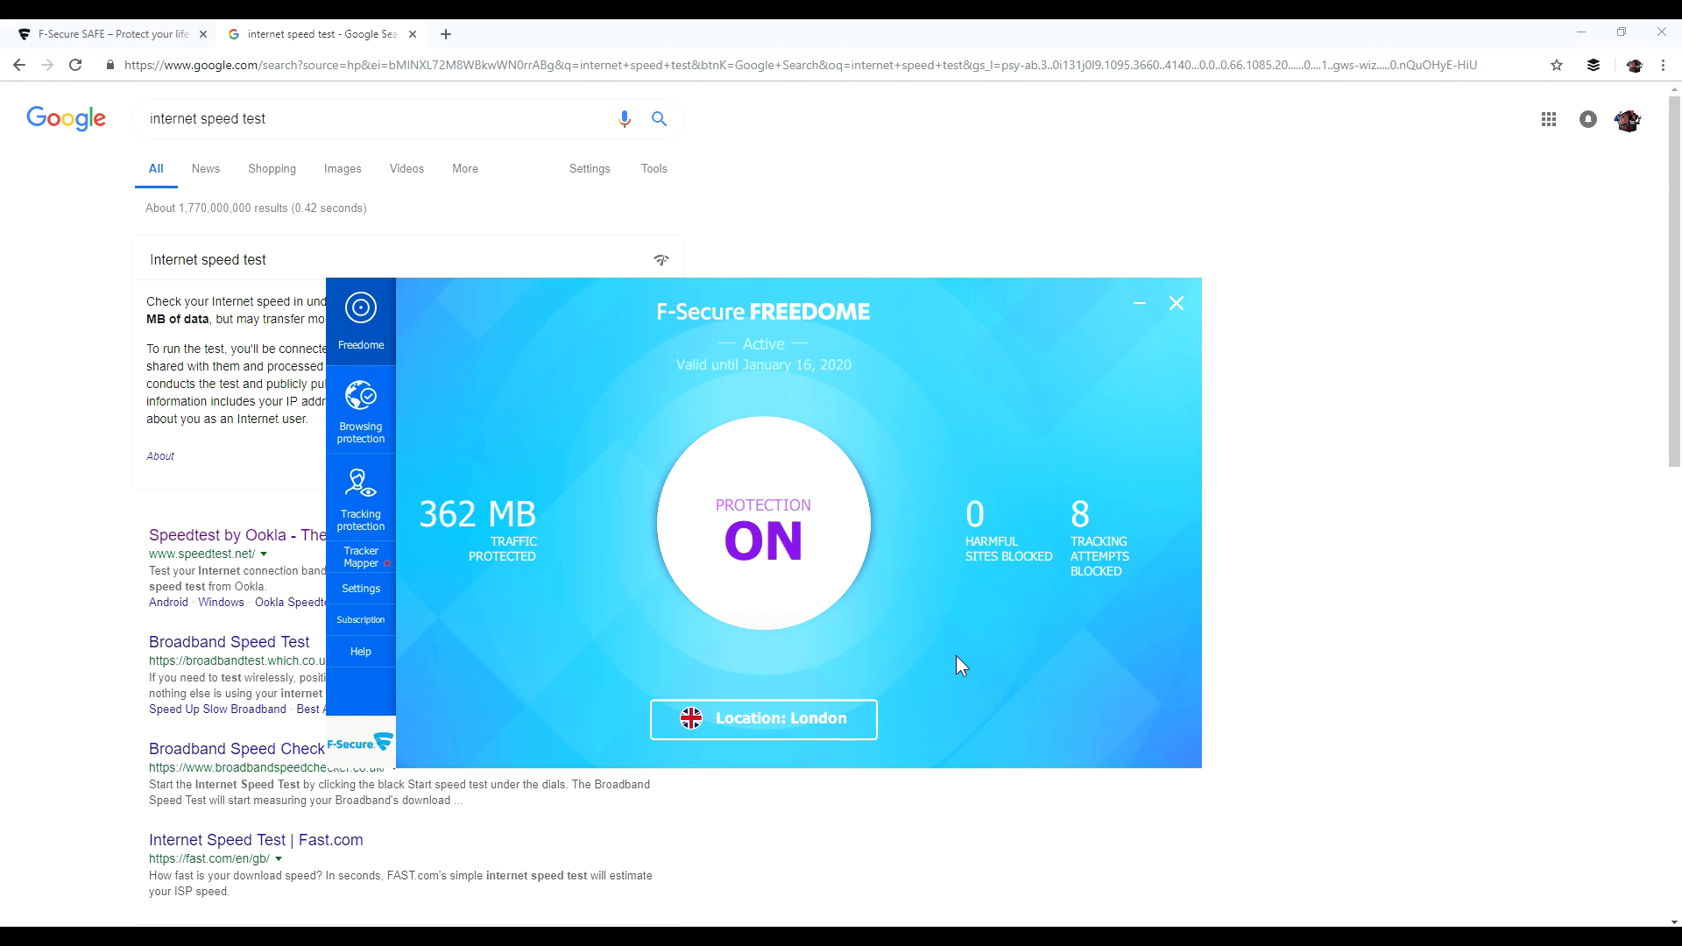
pyautogui.click(784, 536)
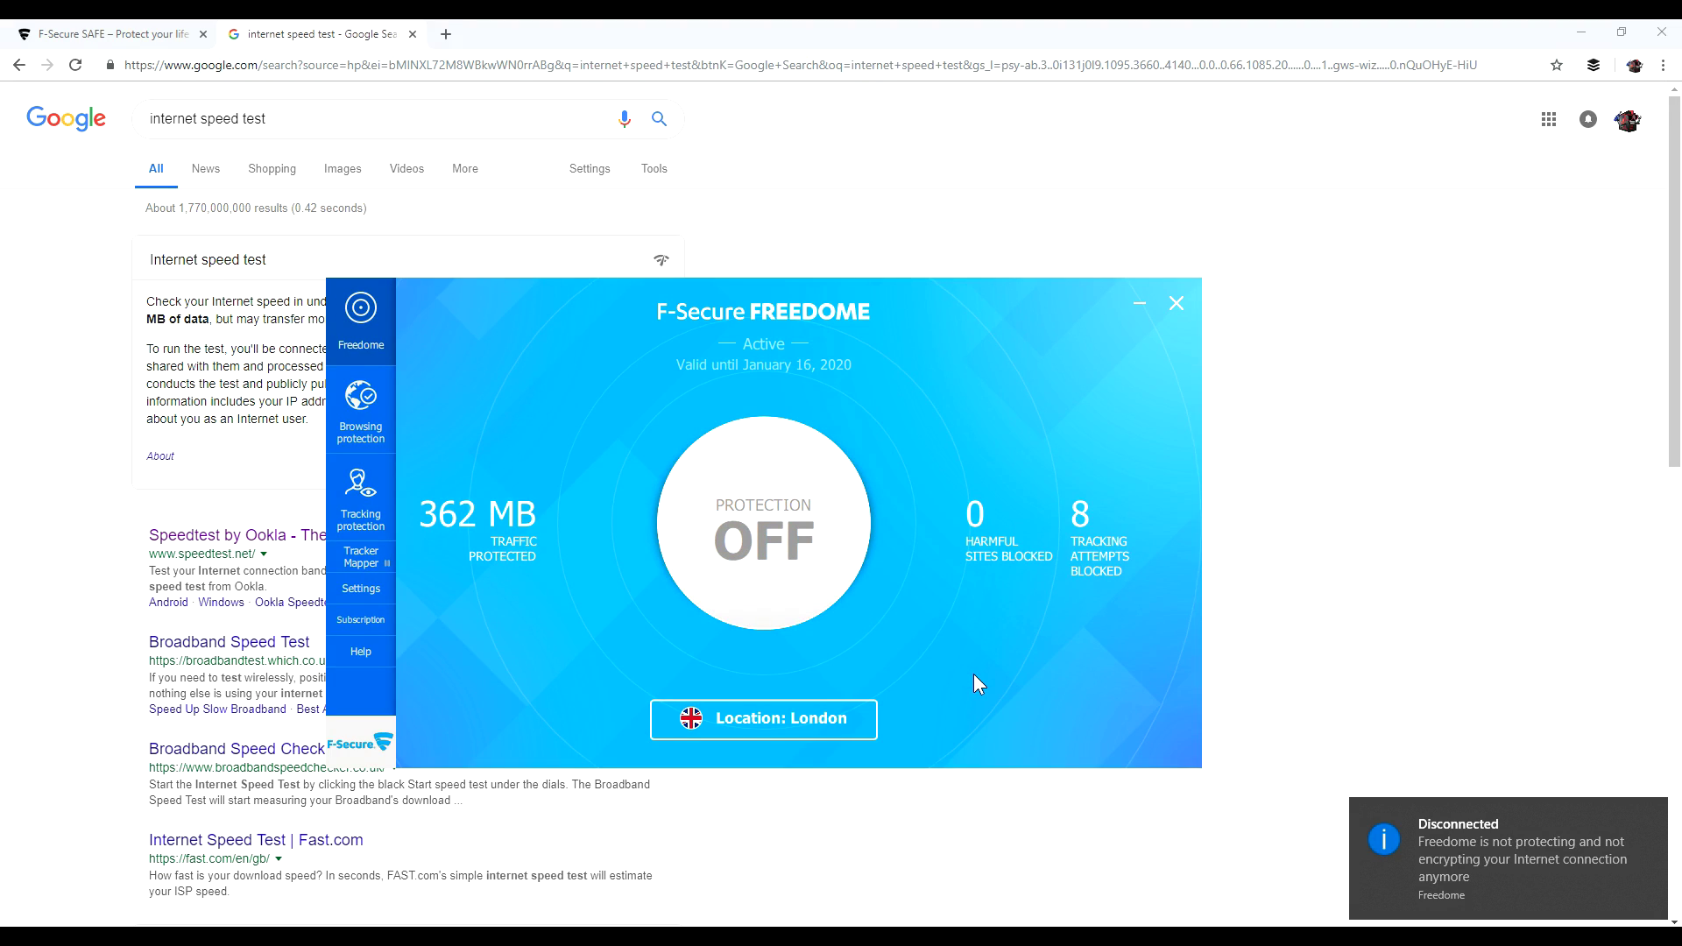
pyautogui.click(801, 595)
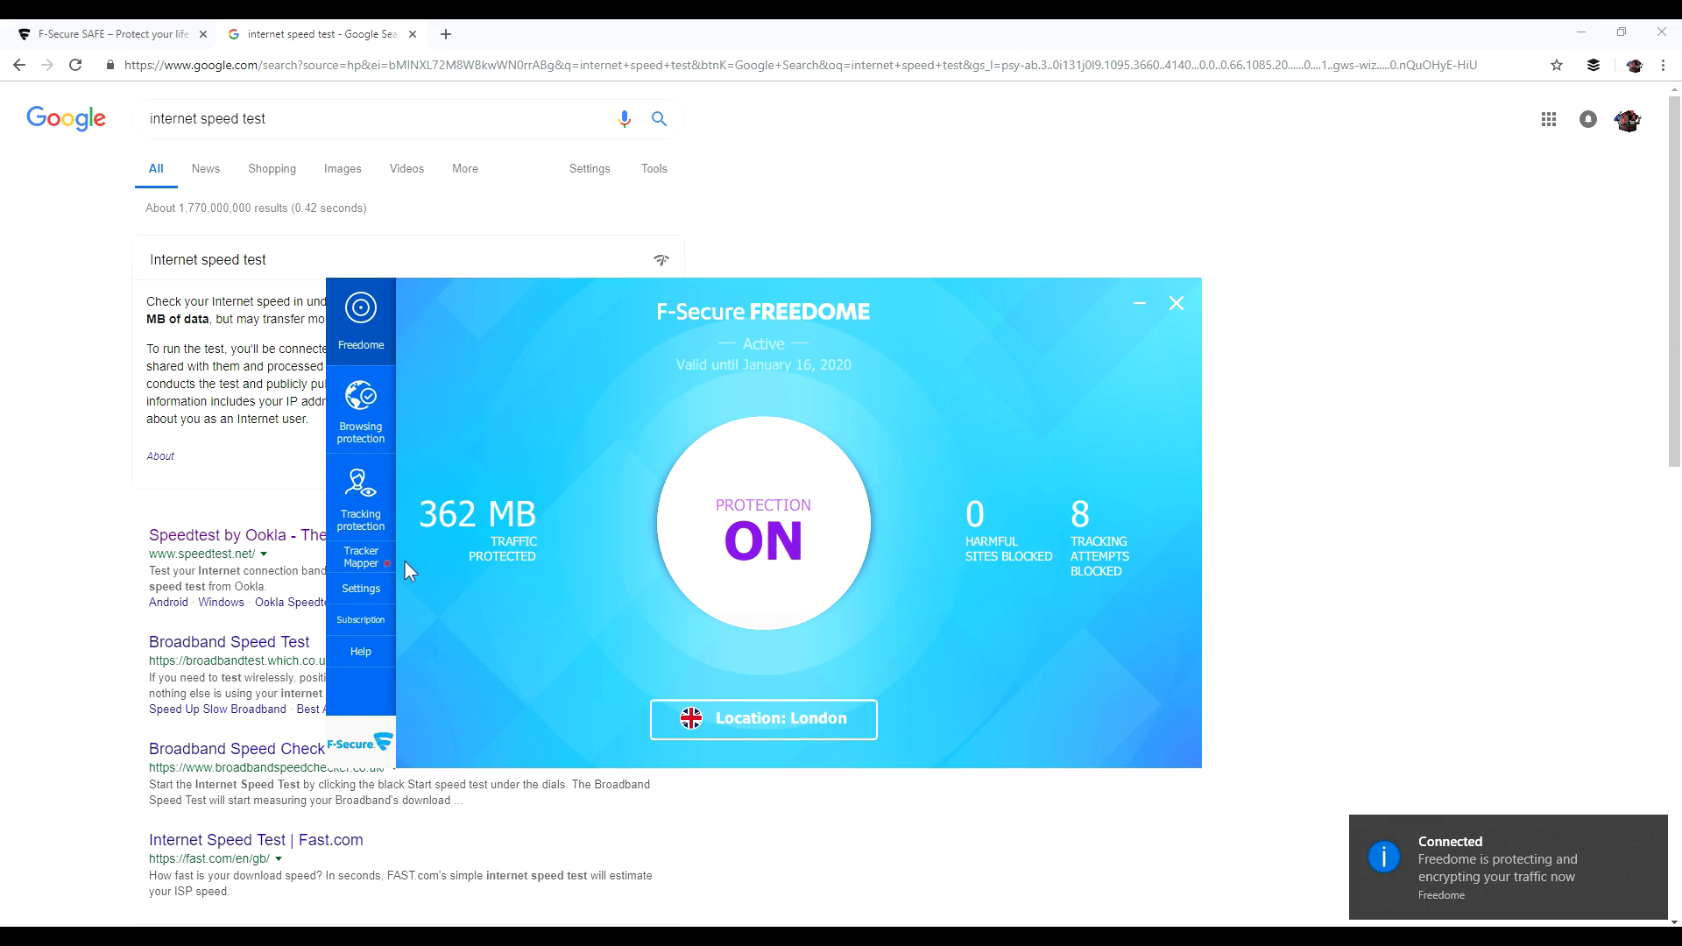
pyautogui.click(830, 549)
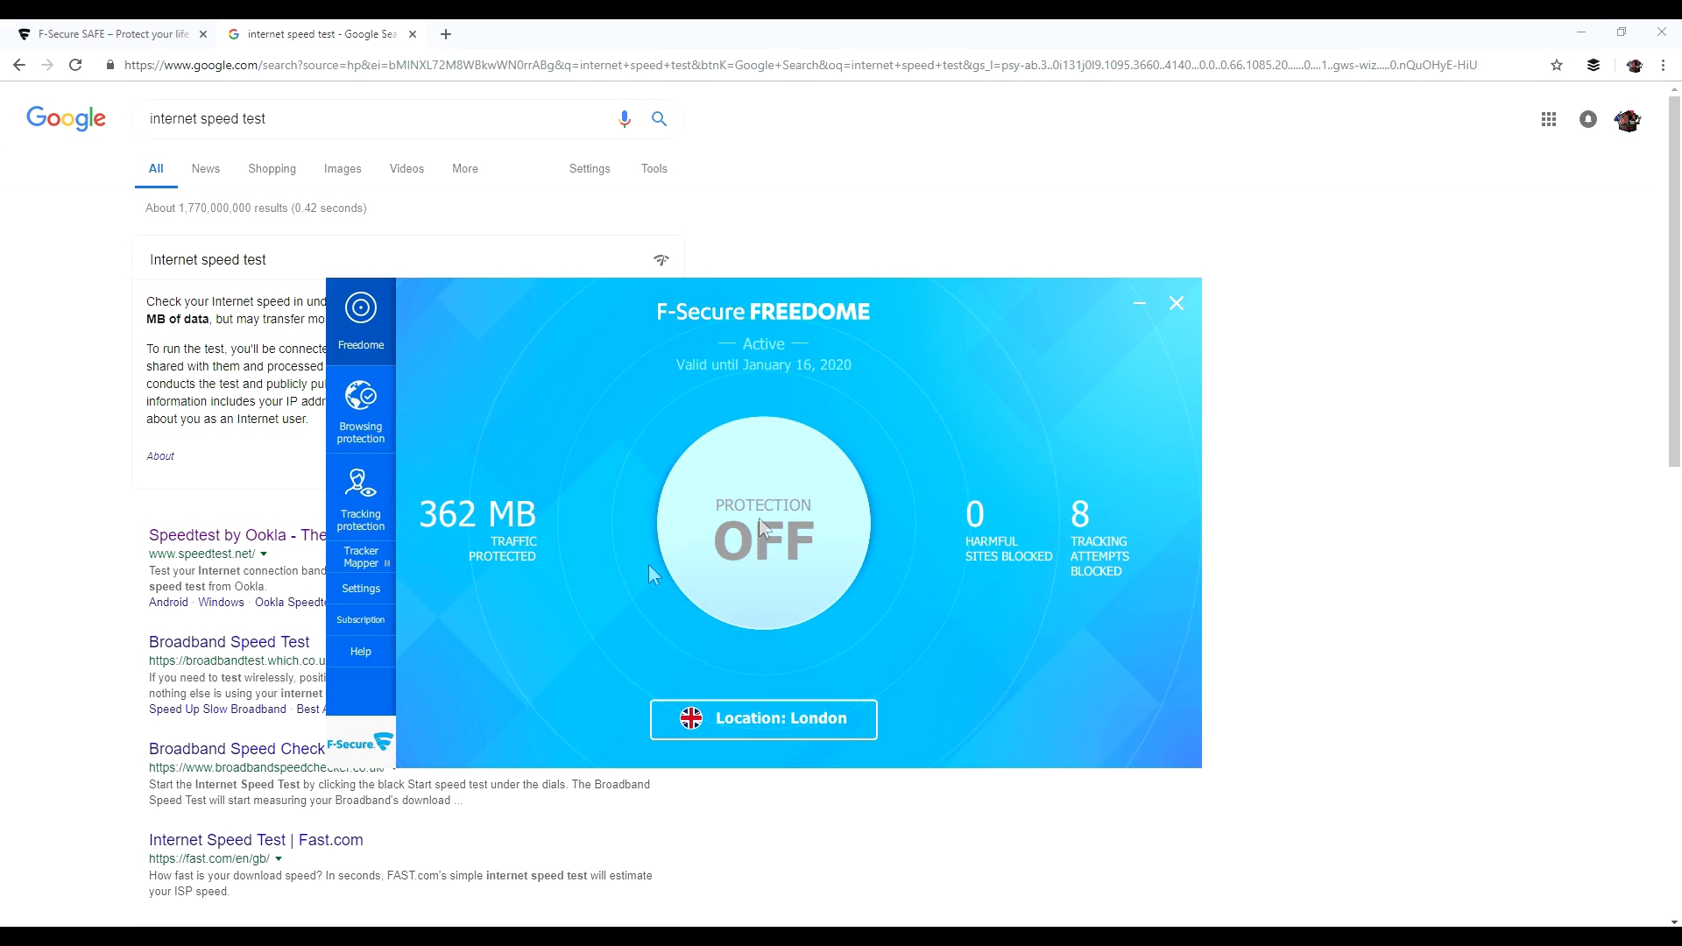
# - Run Google's internet speed test with the VPN protection off and close the test
pyautogui.click(824, 239)
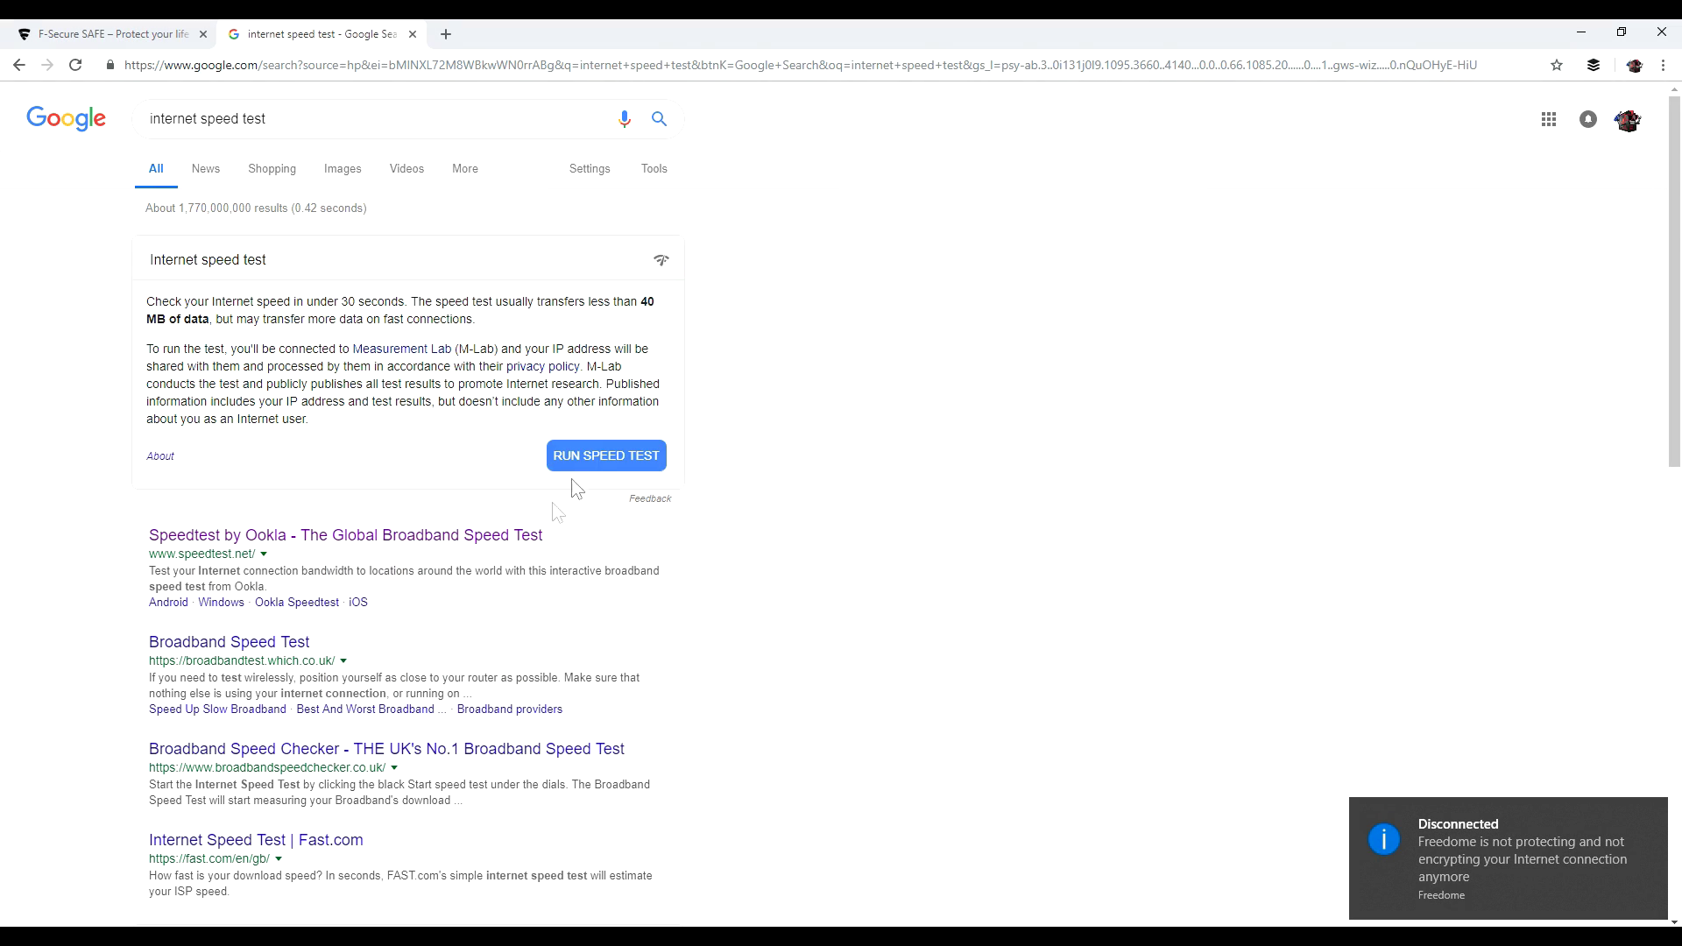
pyautogui.click(617, 453)
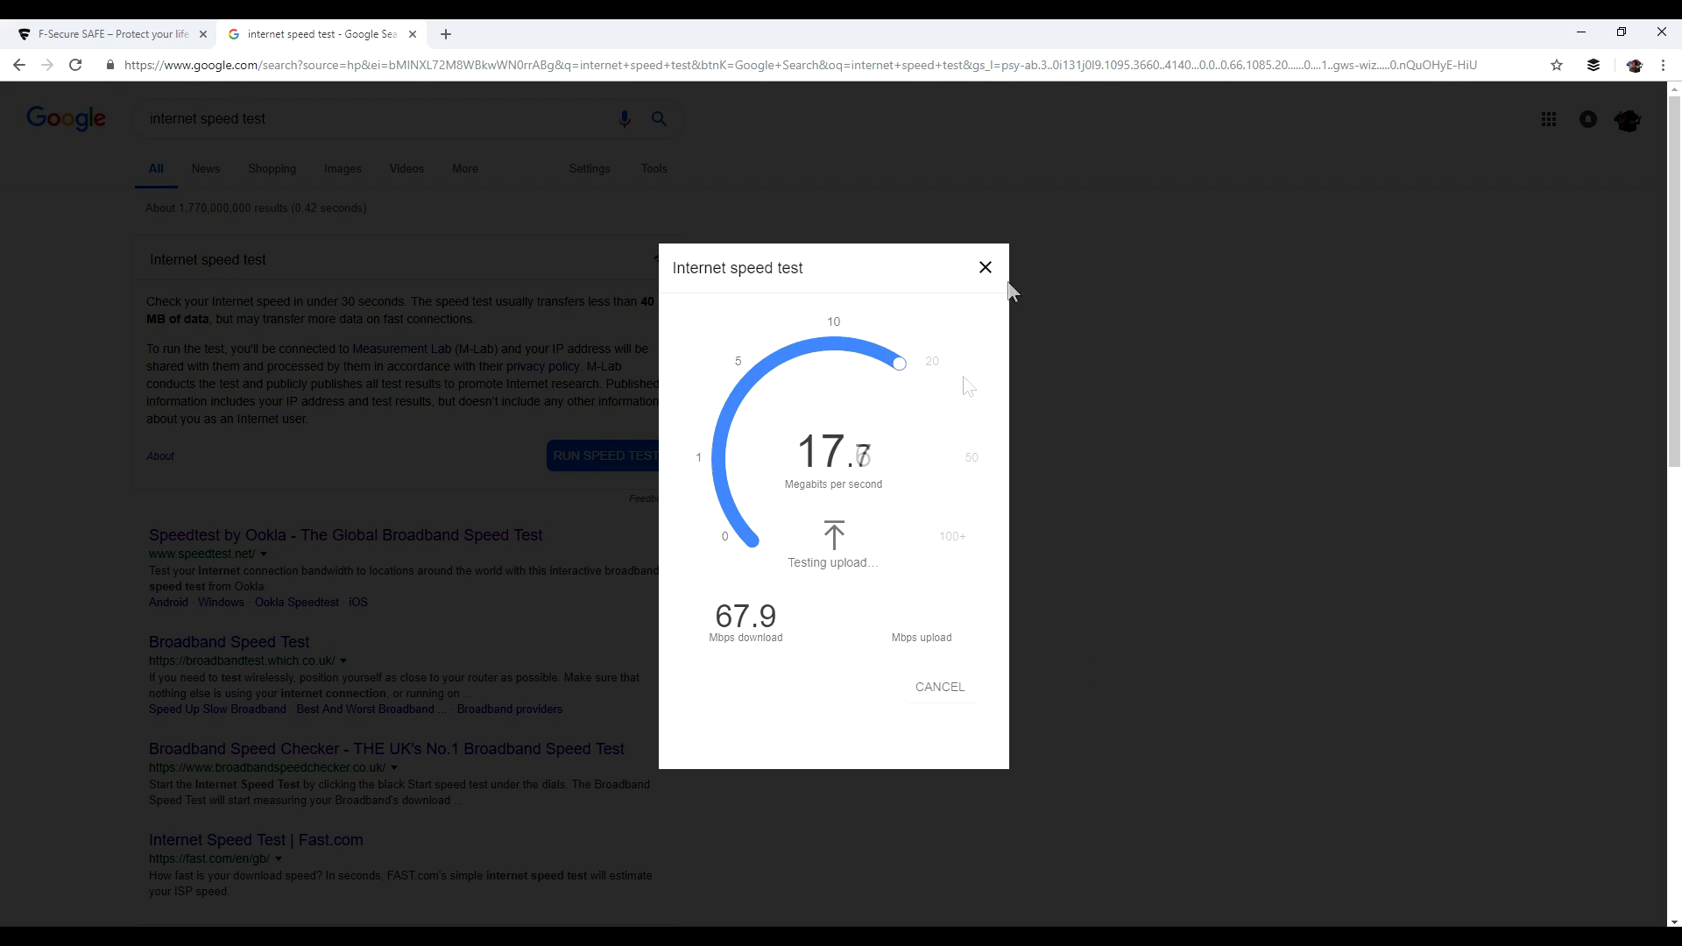
pyautogui.click(987, 272)
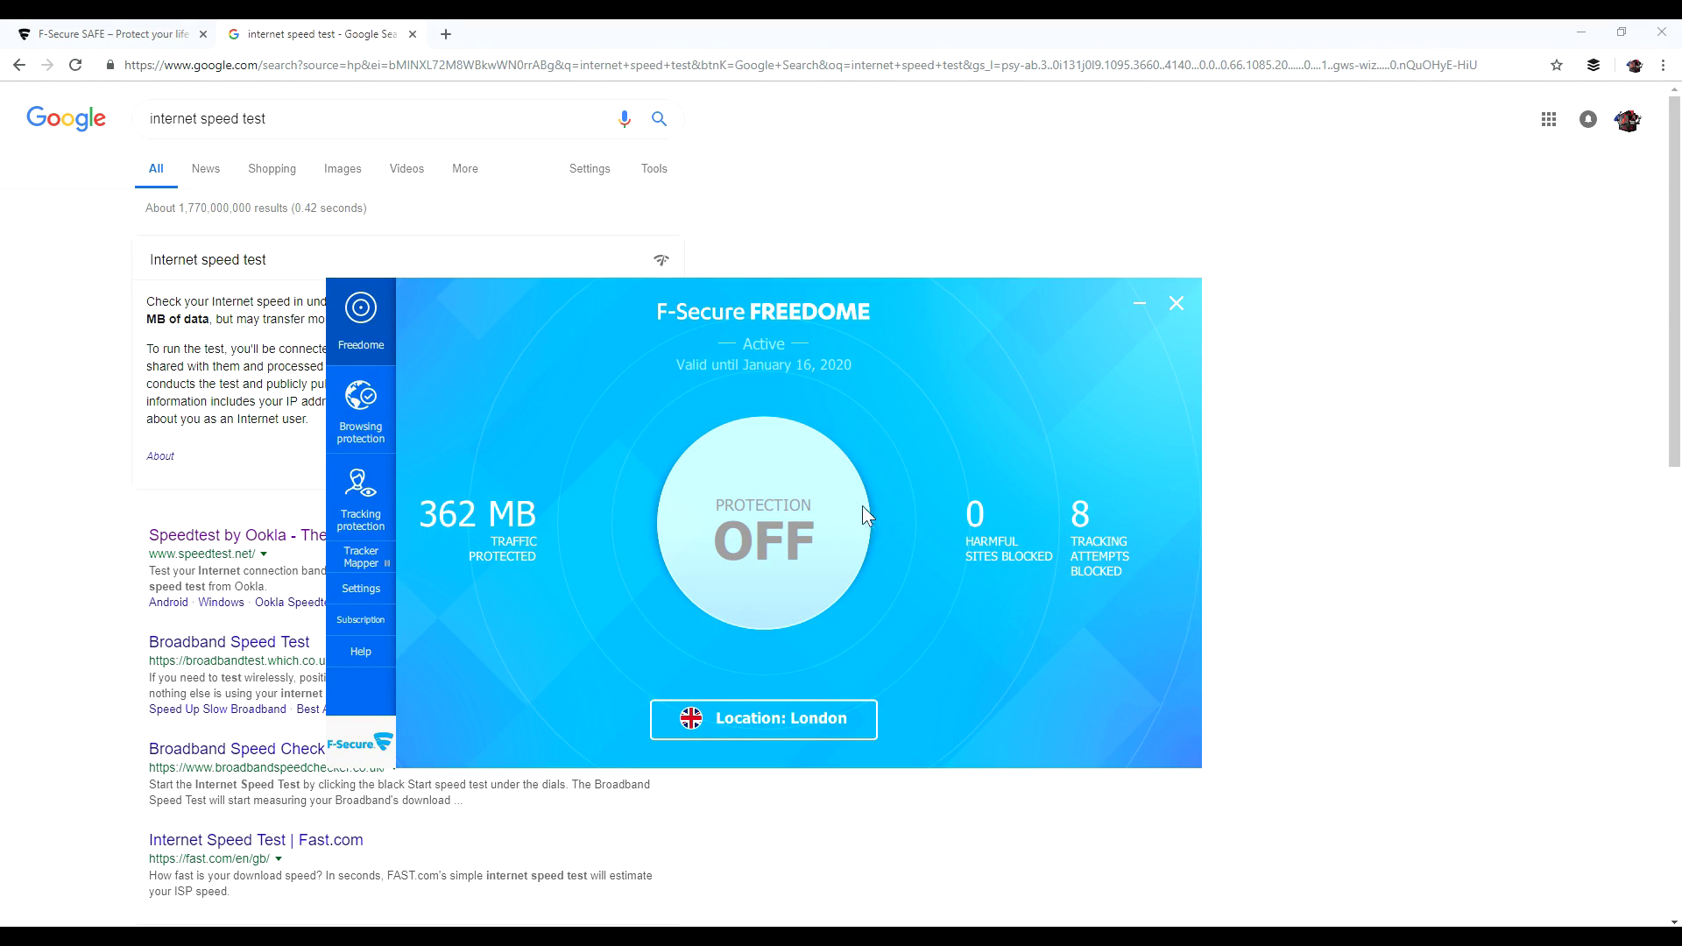
# - Turn on FREEDOME protection with the London location and run Google's internet speed test over it
pyautogui.click(789, 543)
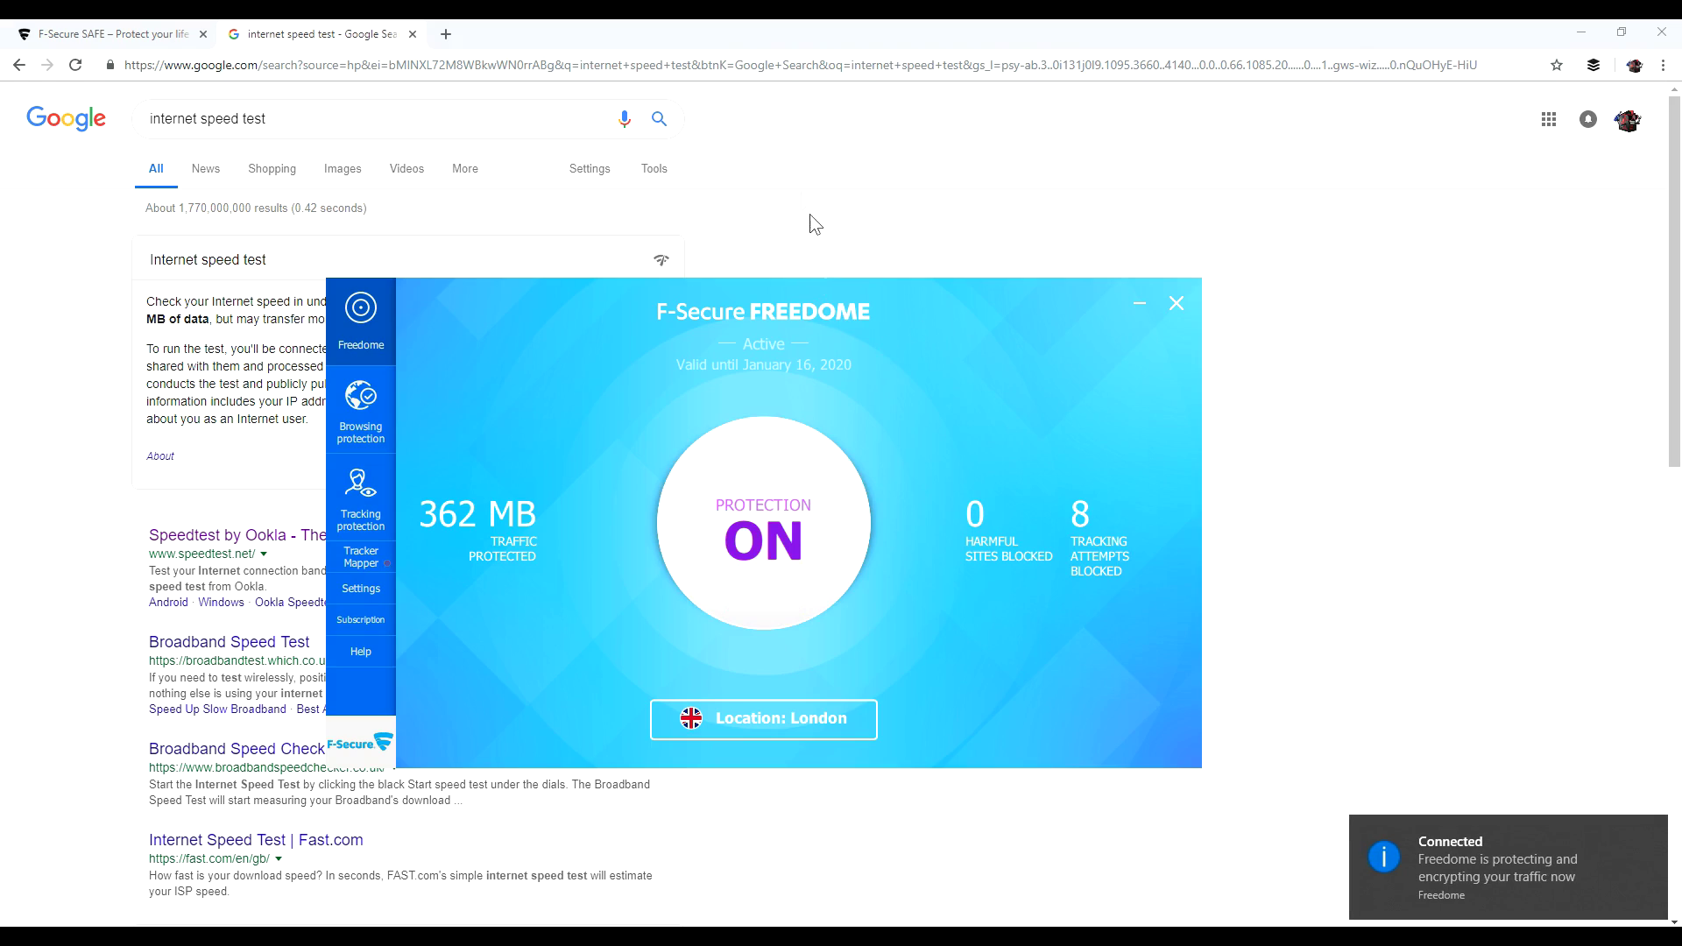
pyautogui.click(815, 225)
pyautogui.click(626, 454)
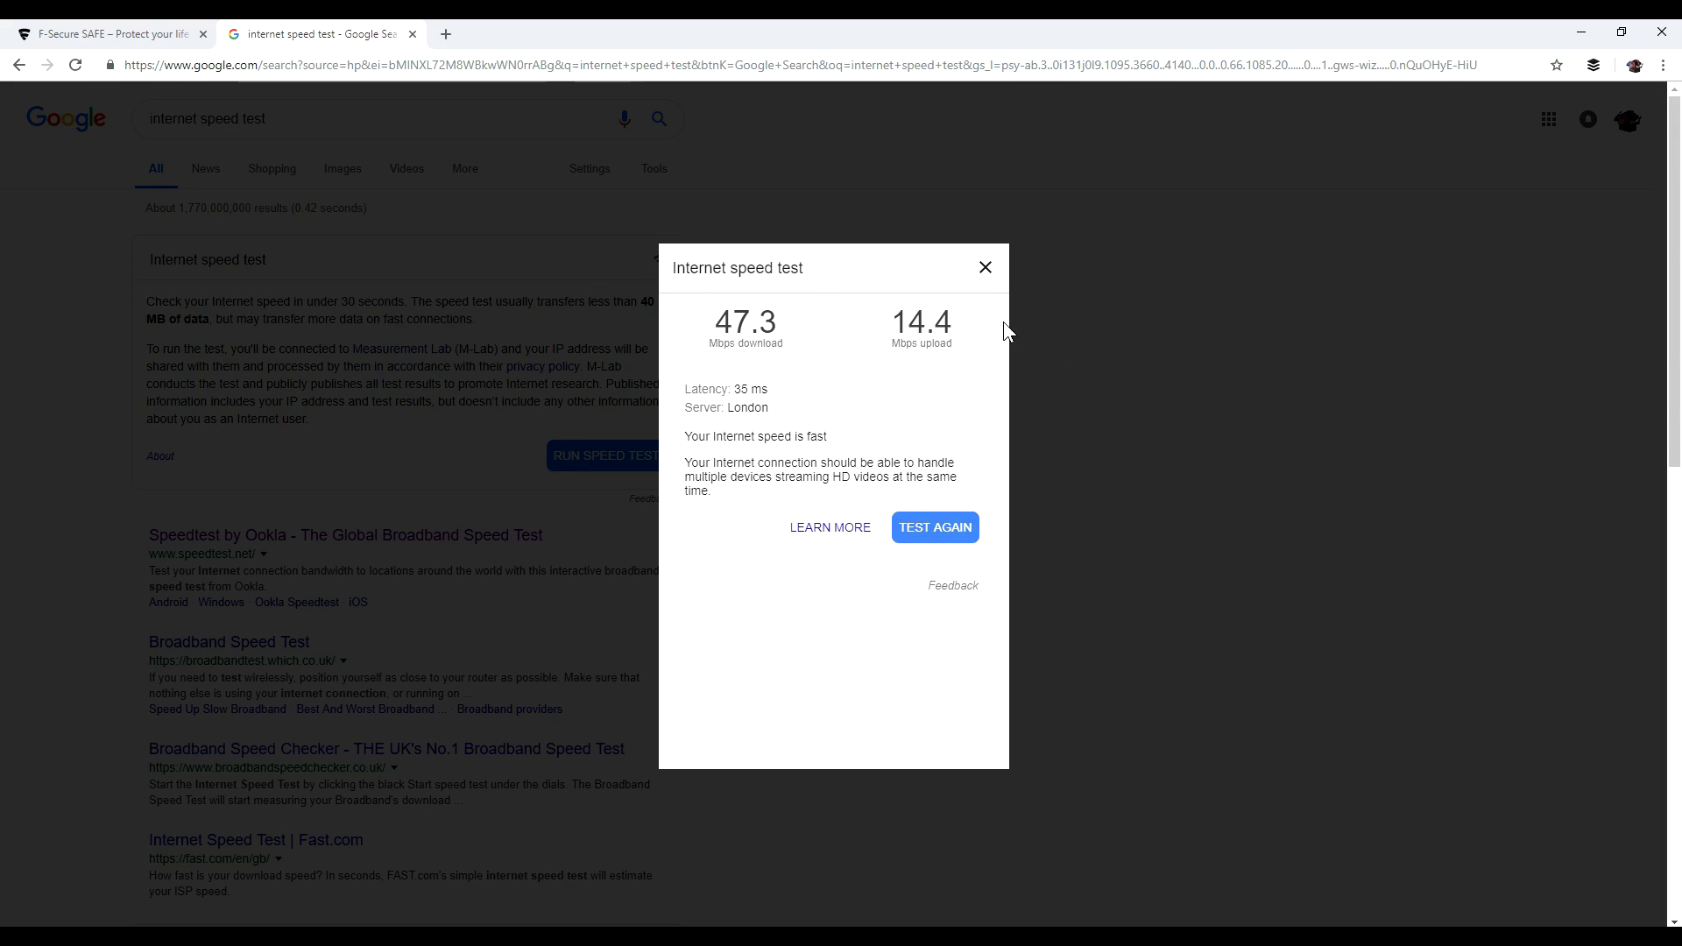
pyautogui.click(986, 268)
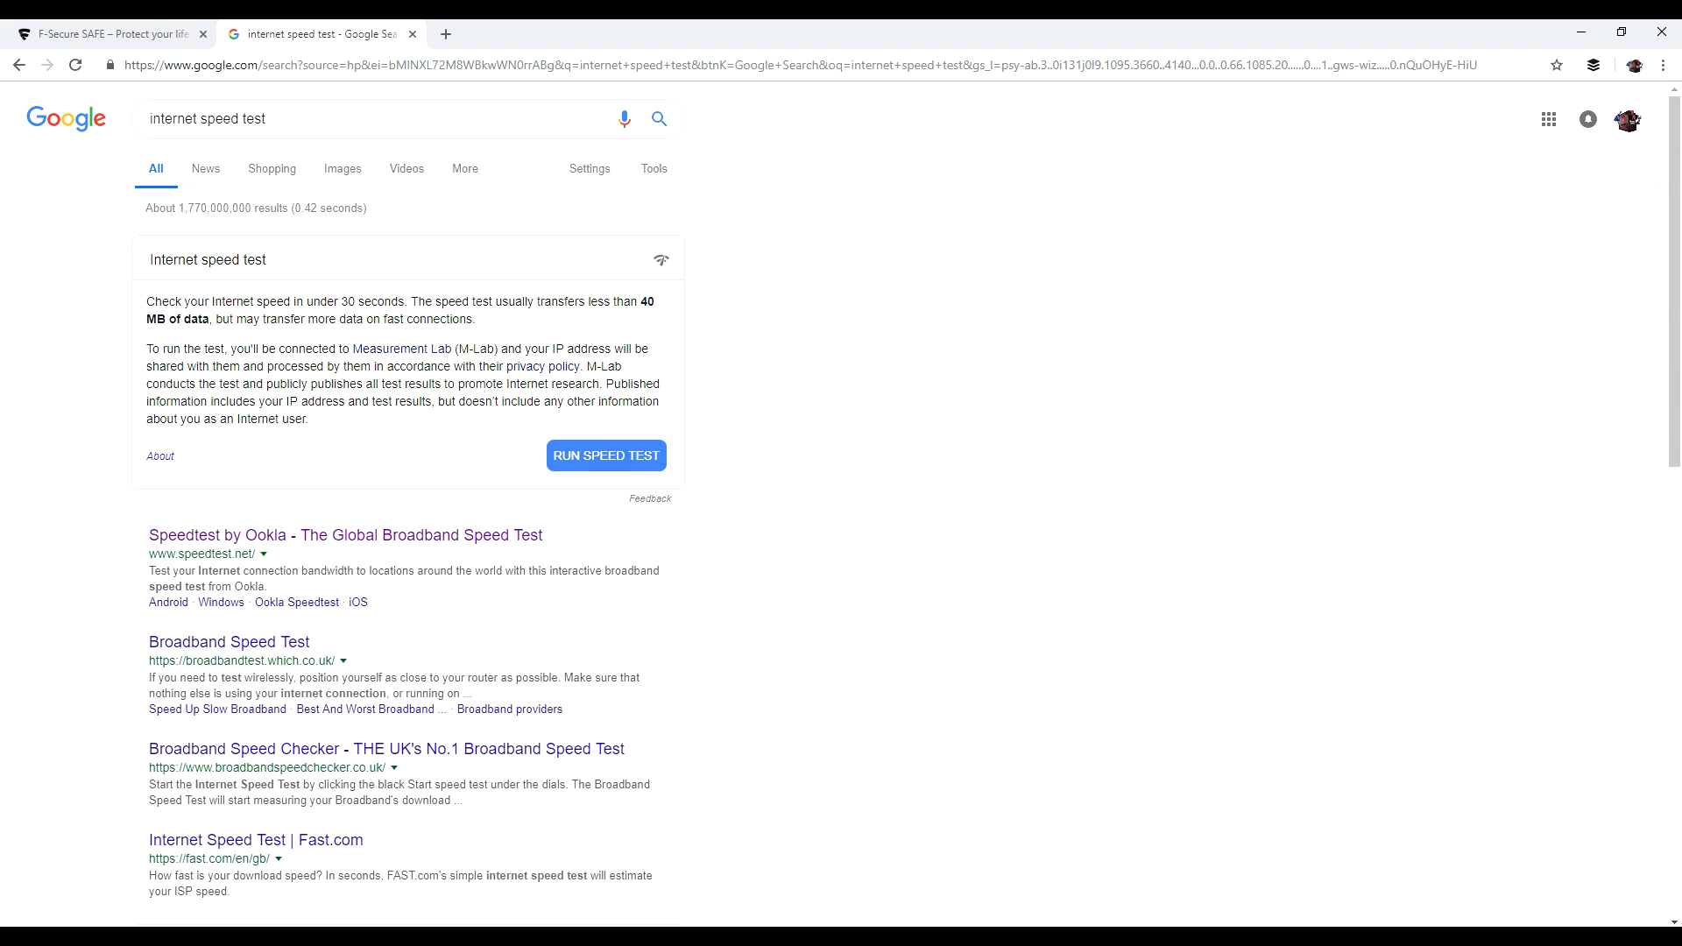
# - Change the VPN location to Germany, Falkenstein and return to the FREEDOME main page
pyautogui.click(796, 717)
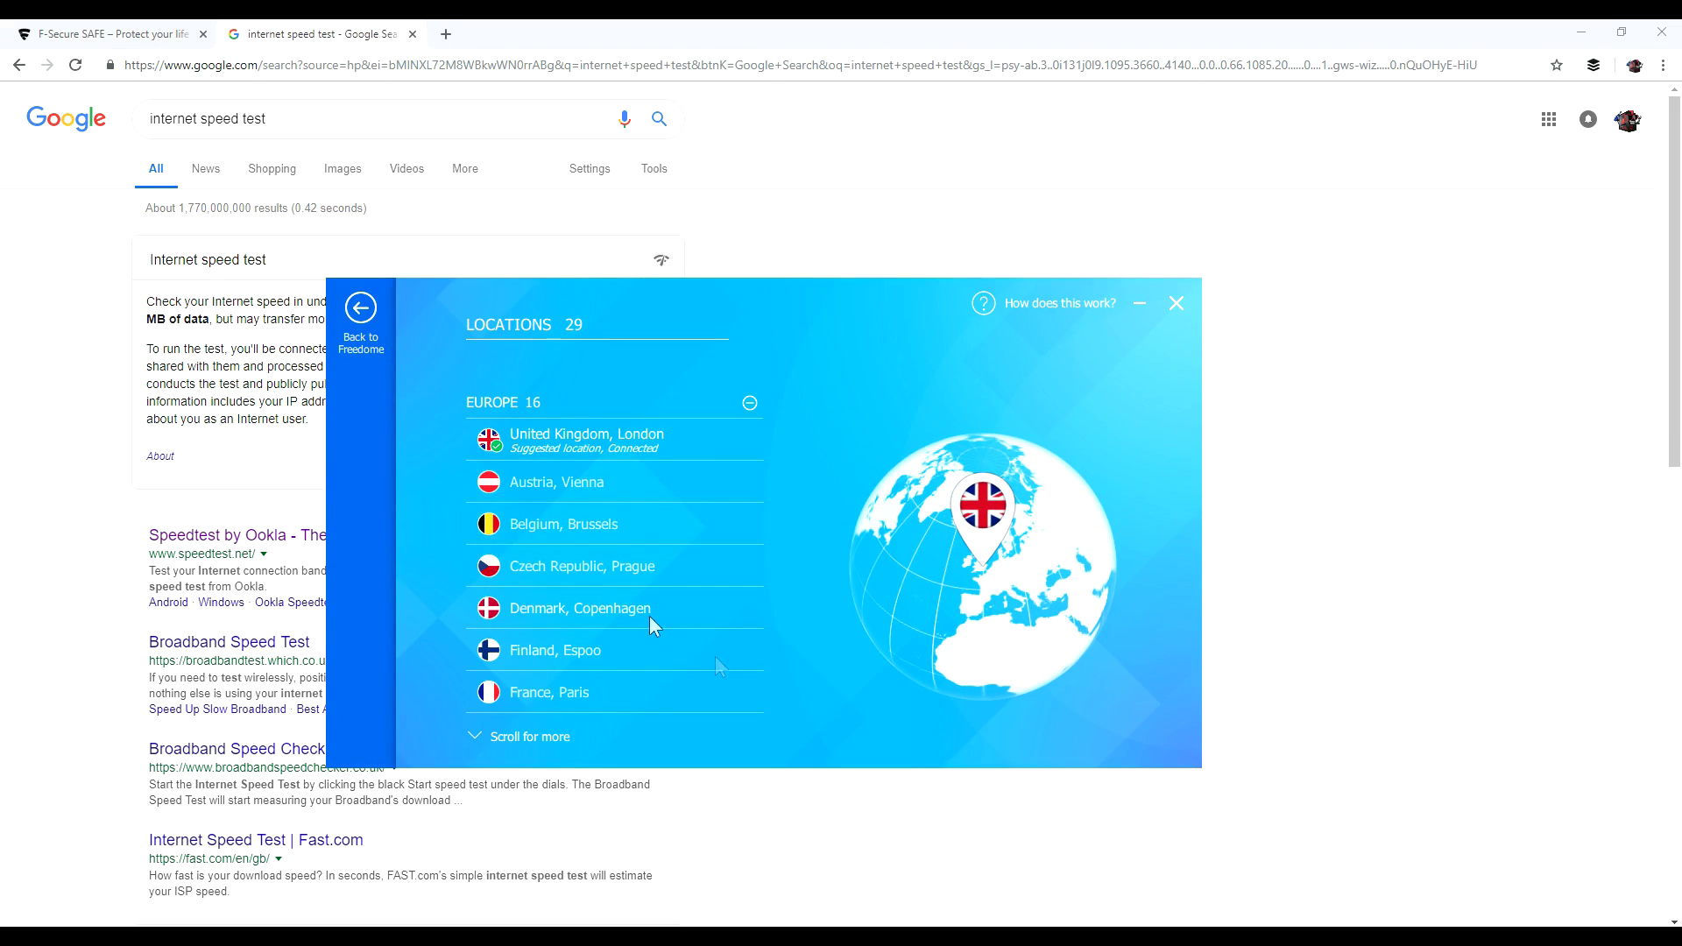
pyautogui.scroll(-5, 638, 536)
pyautogui.scroll(4, 644, 539)
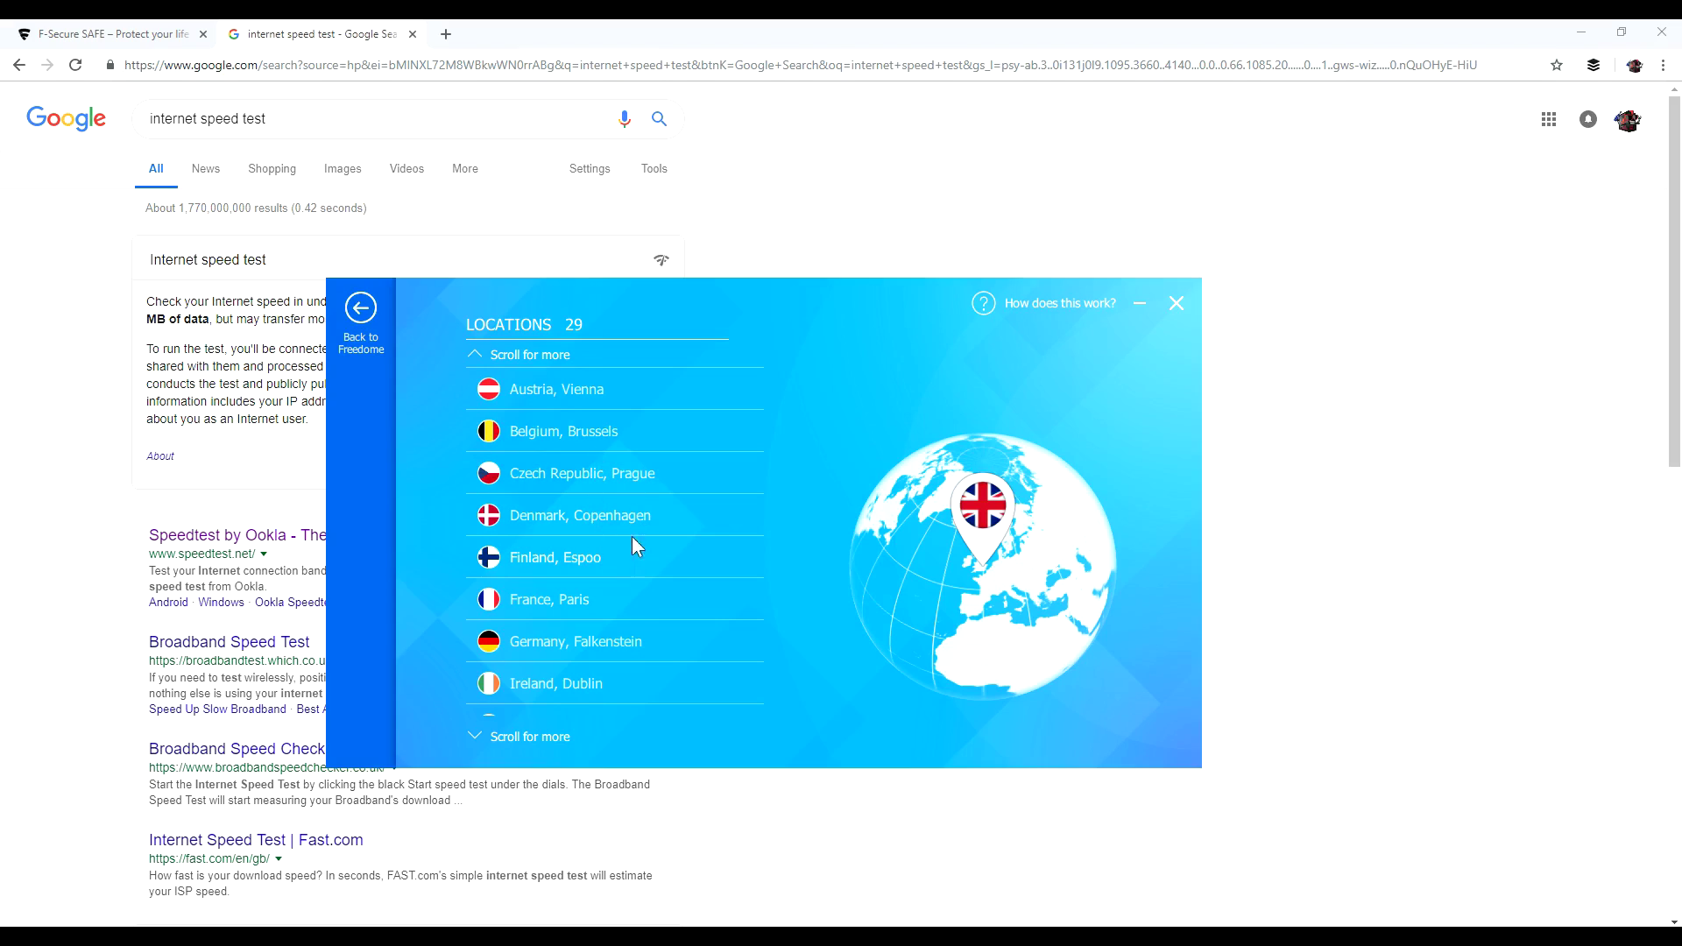
pyautogui.click(575, 646)
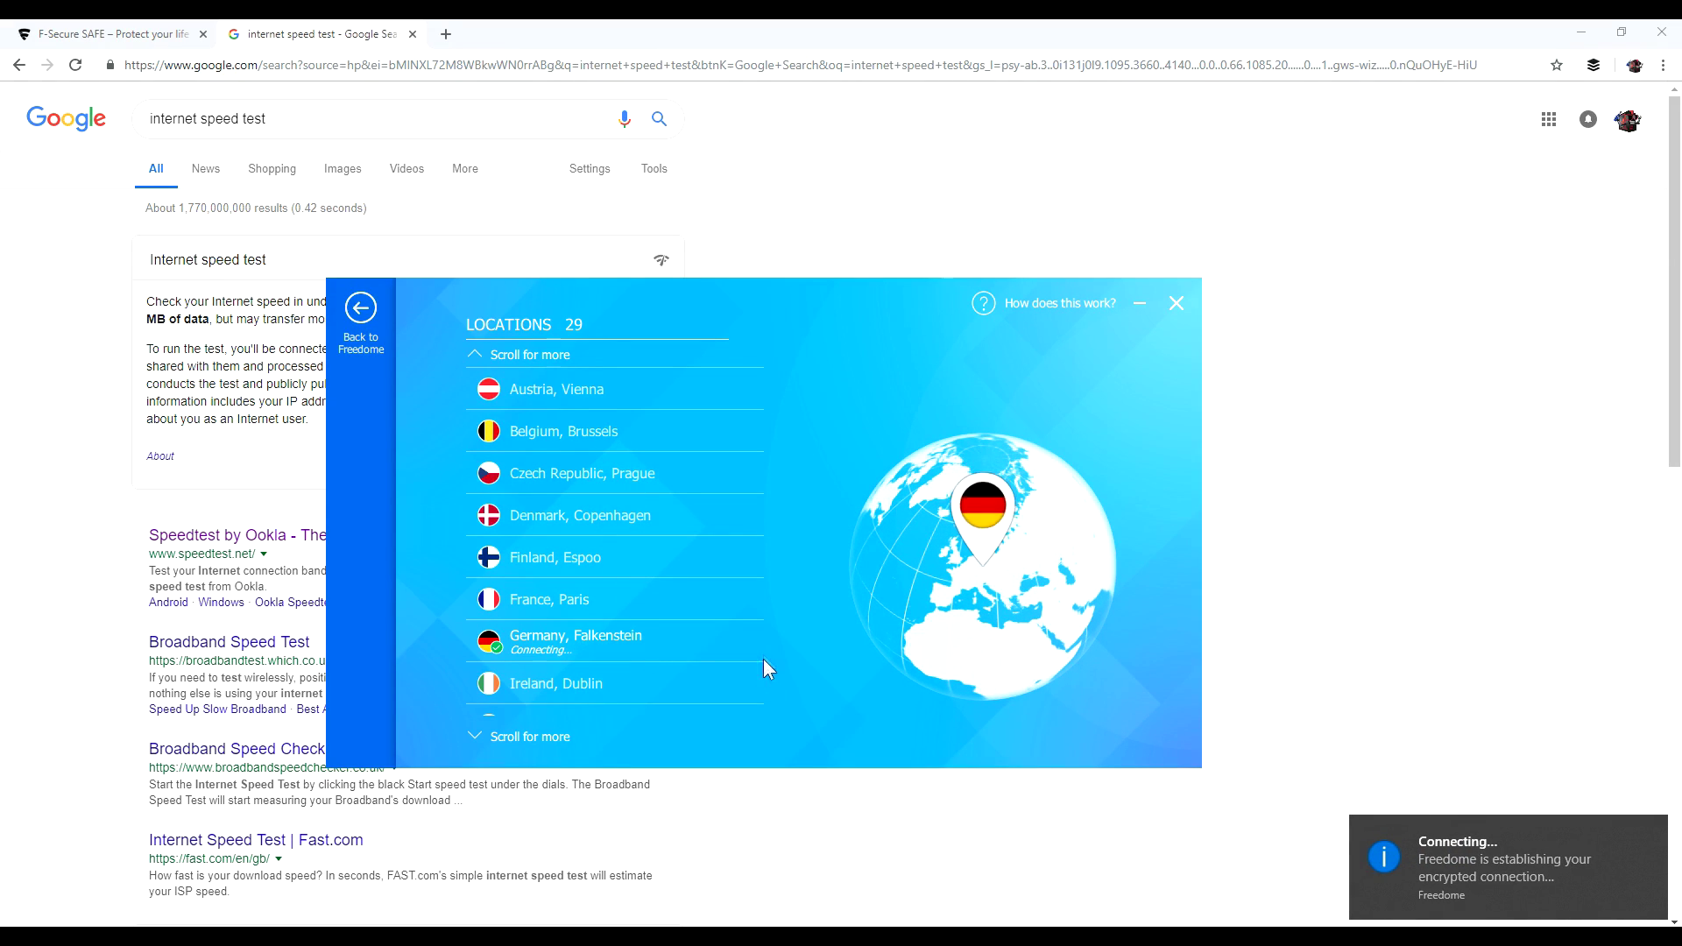
pyautogui.click(356, 315)
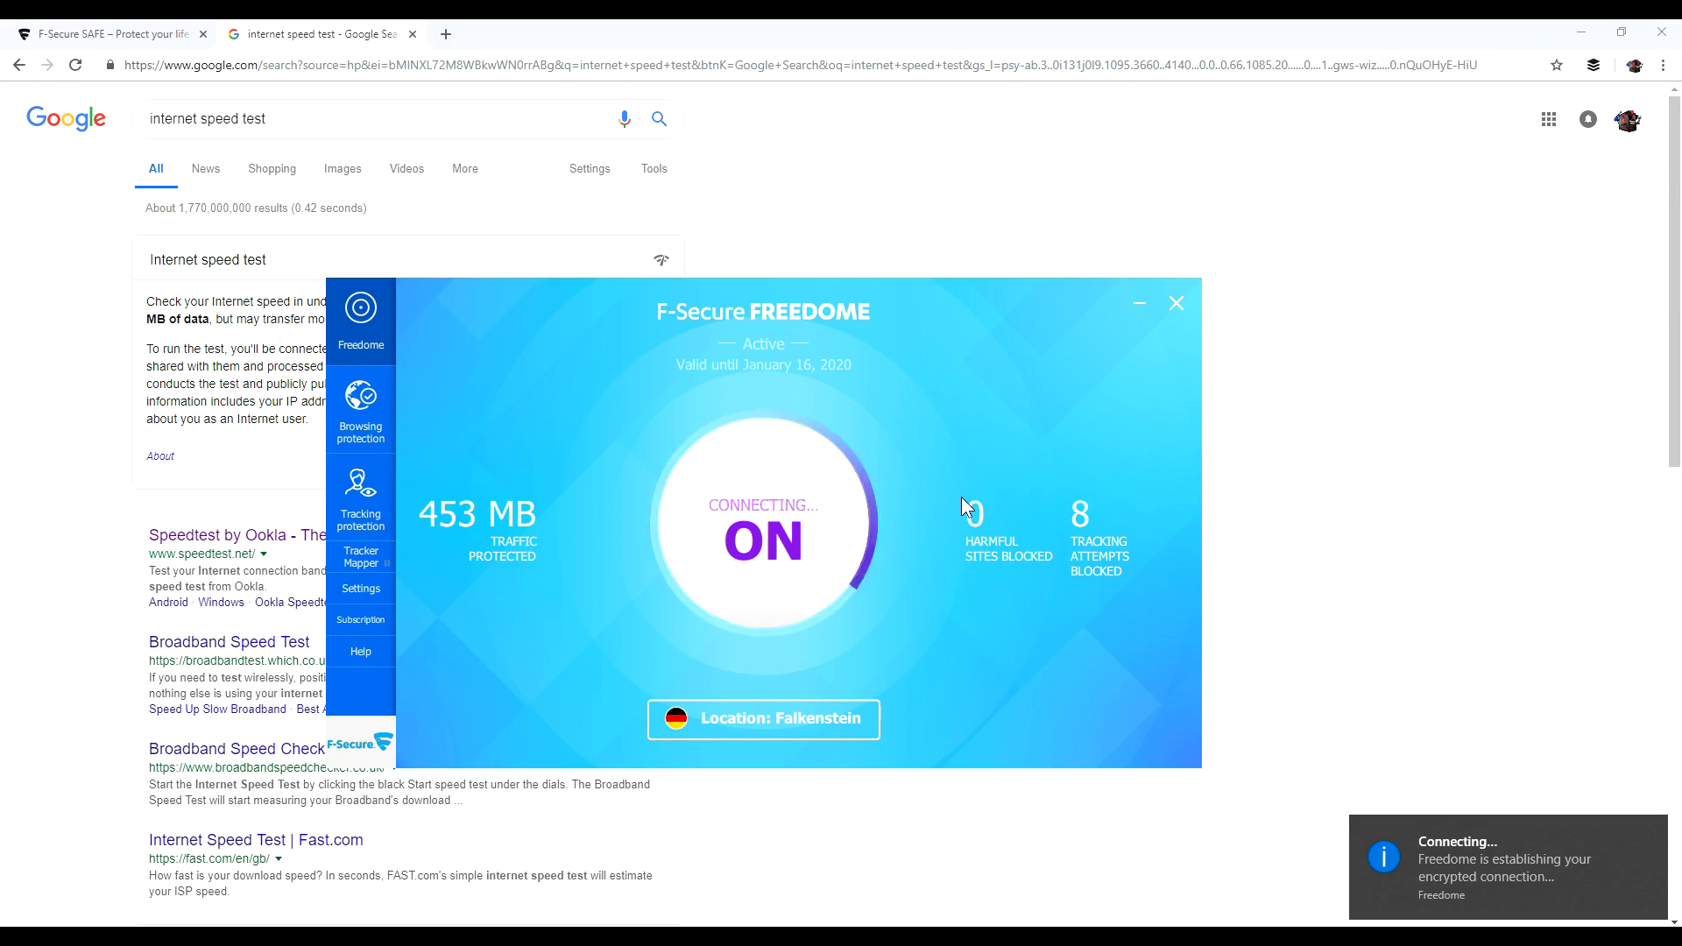
# - Run Google's internet speed test over the German VPN connection and close the test
pyautogui.click(874, 221)
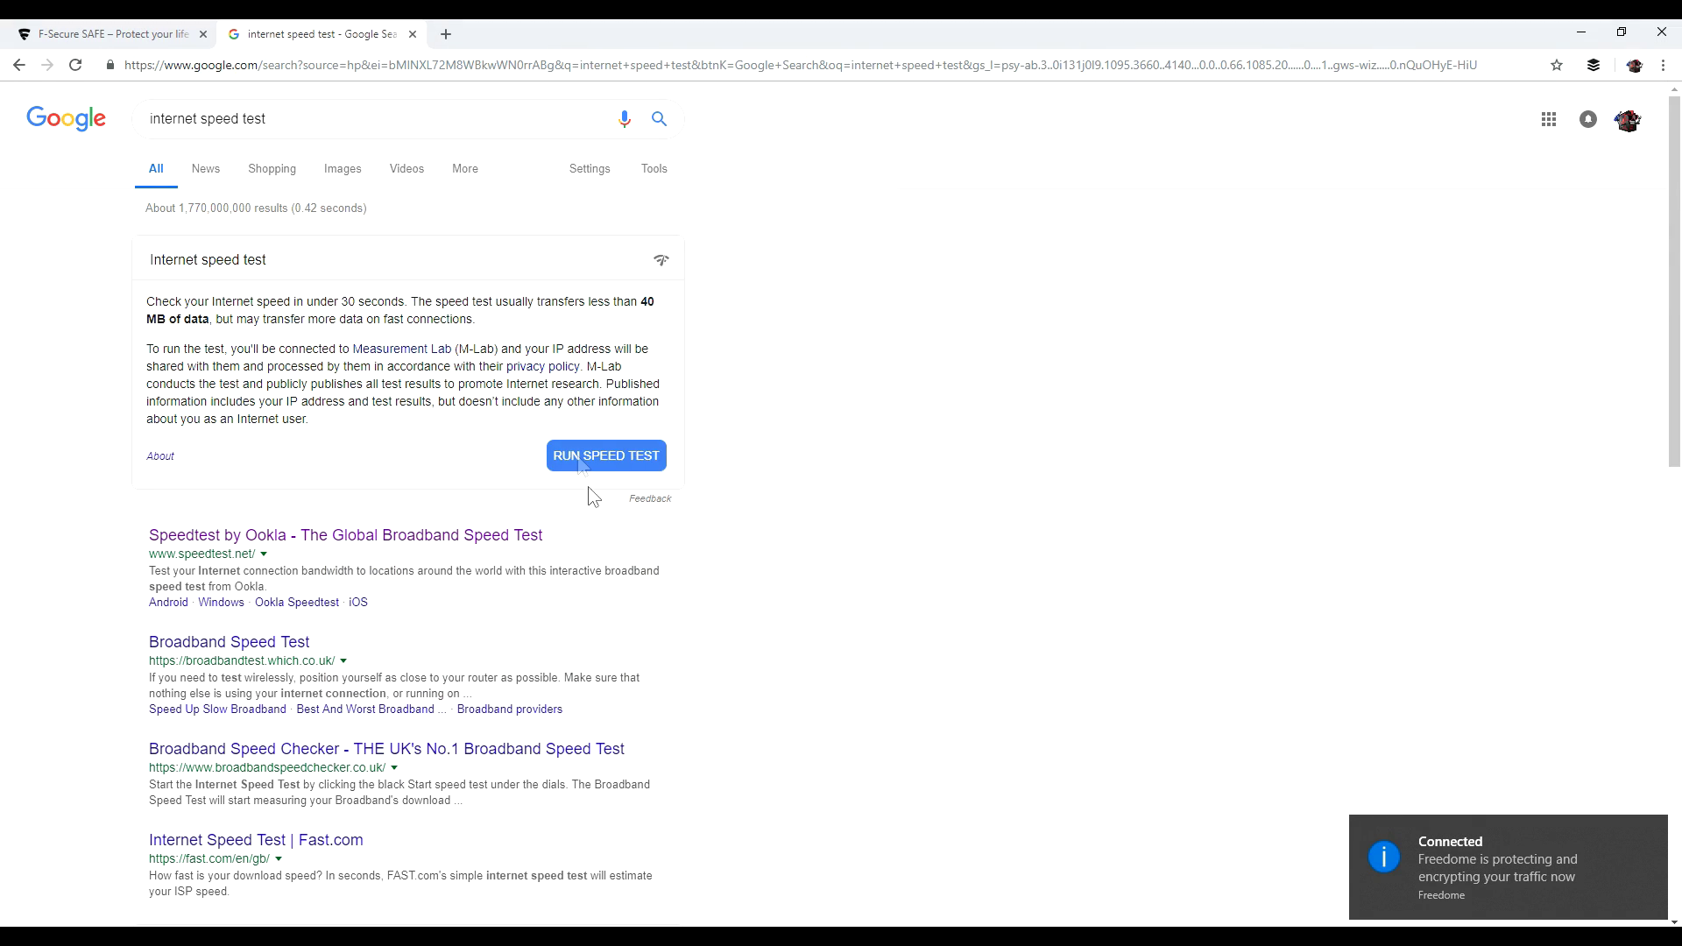
pyautogui.click(577, 454)
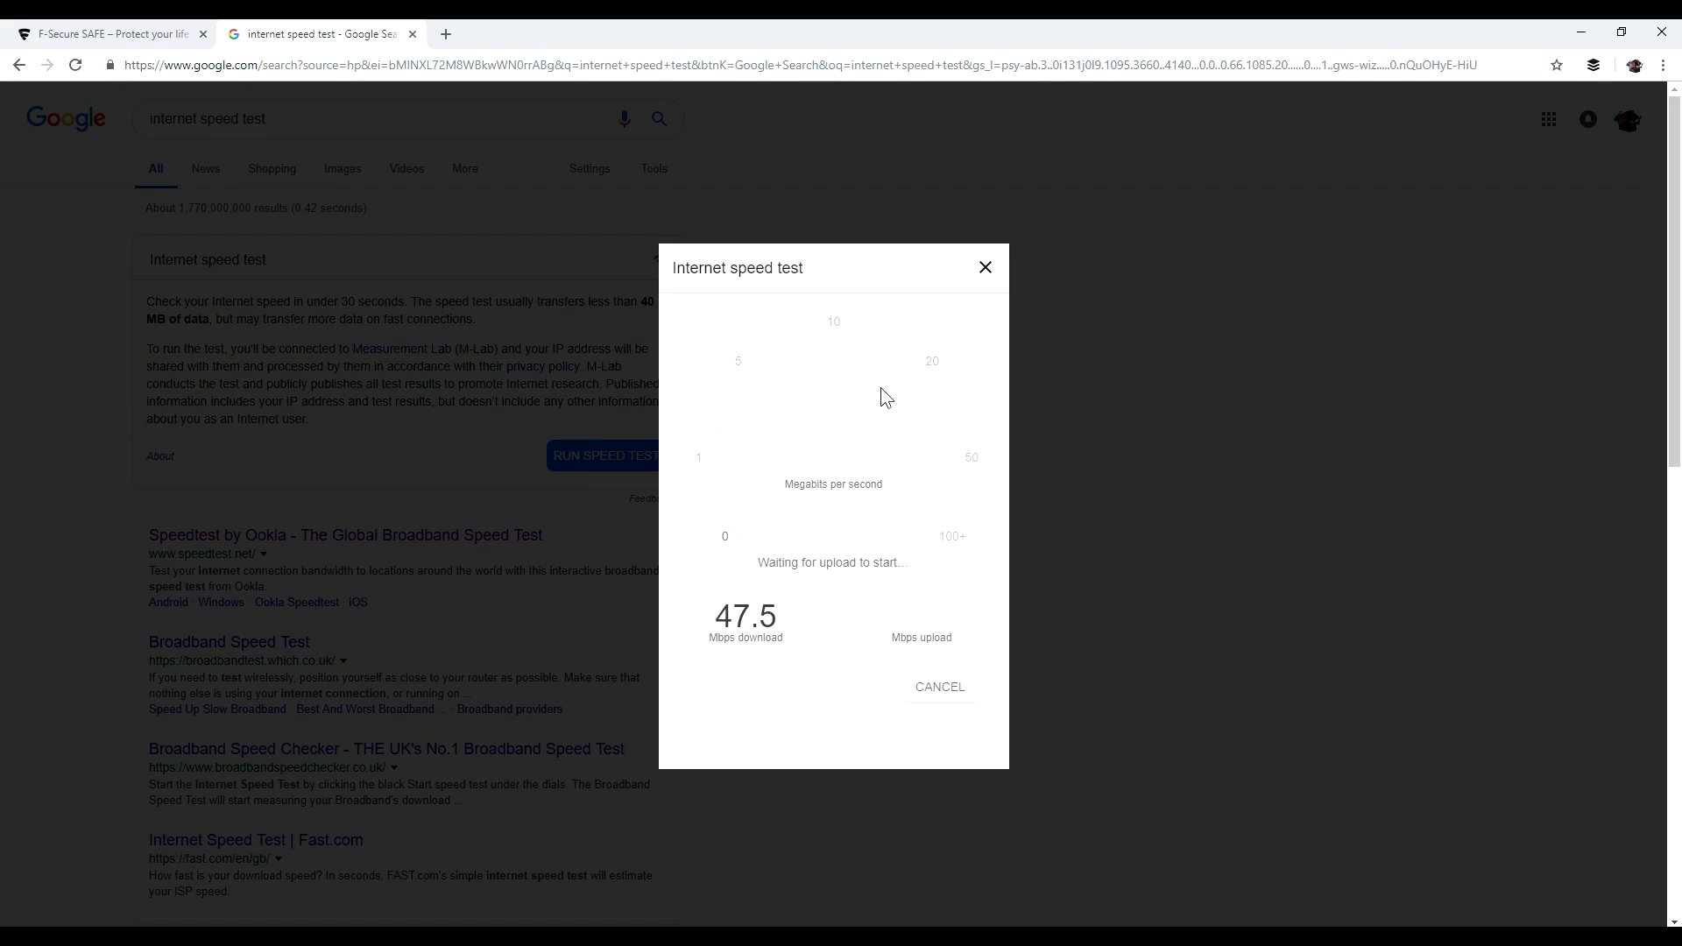
pyautogui.click(986, 268)
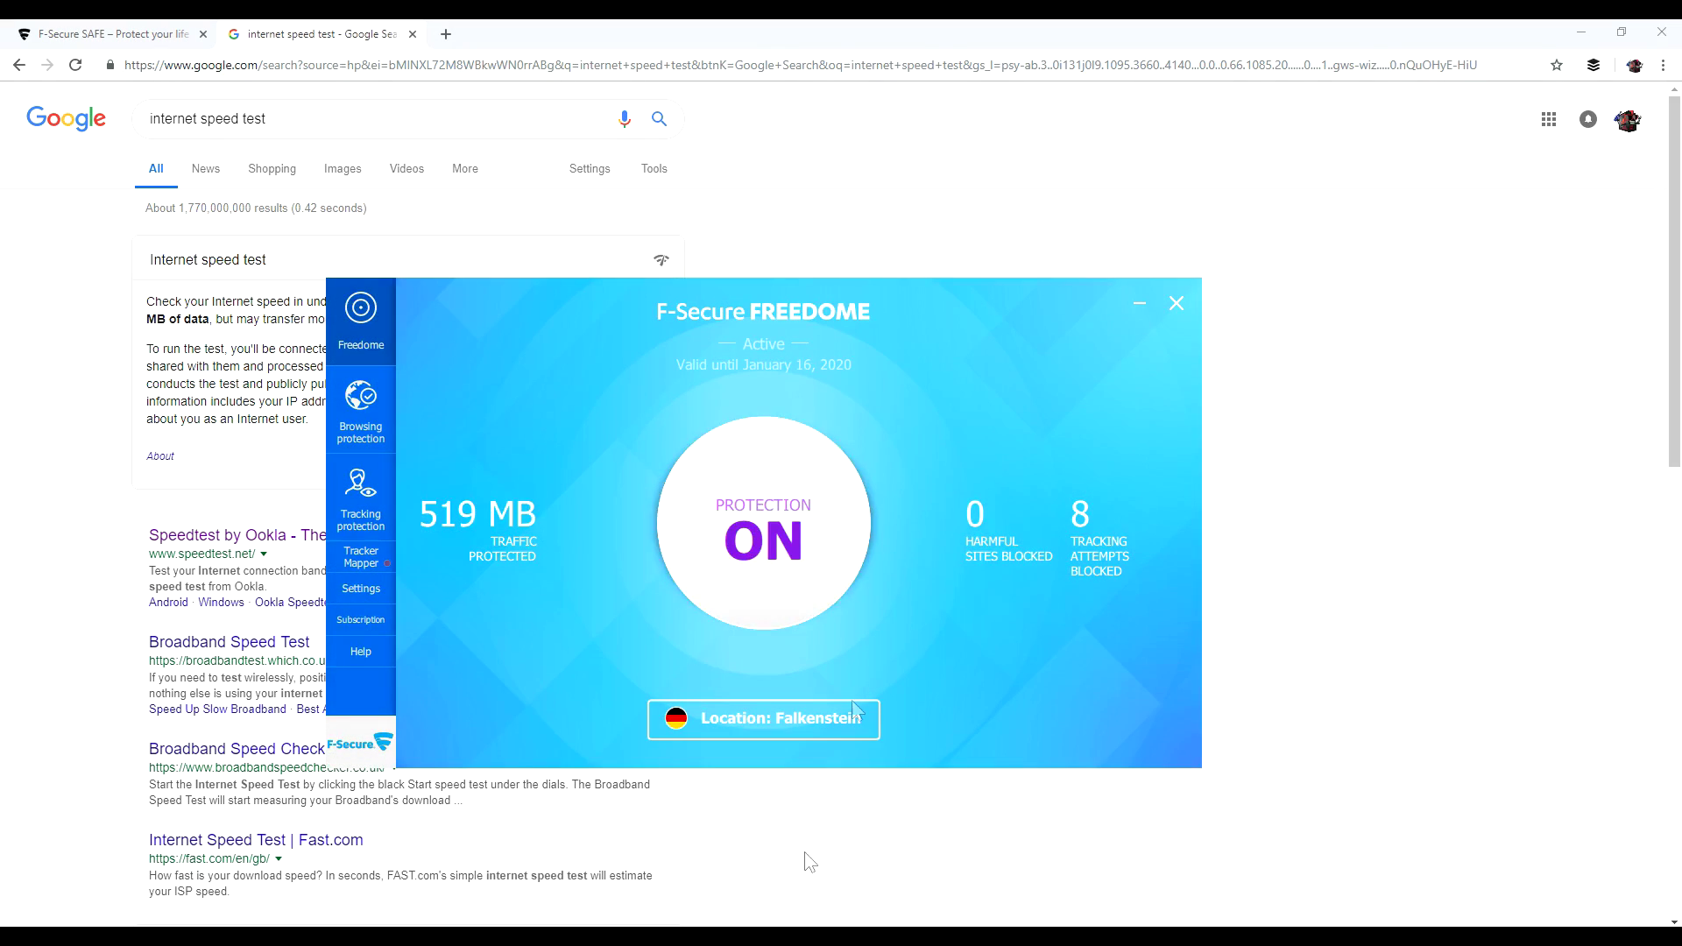
# - Turn off FREEDOME protection, change the VPN location to United States, East Coast and turn protection back on
pyautogui.click(787, 634)
pyautogui.click(788, 713)
pyautogui.scroll(-5, 666, 524)
pyautogui.scroll(-5, 682, 554)
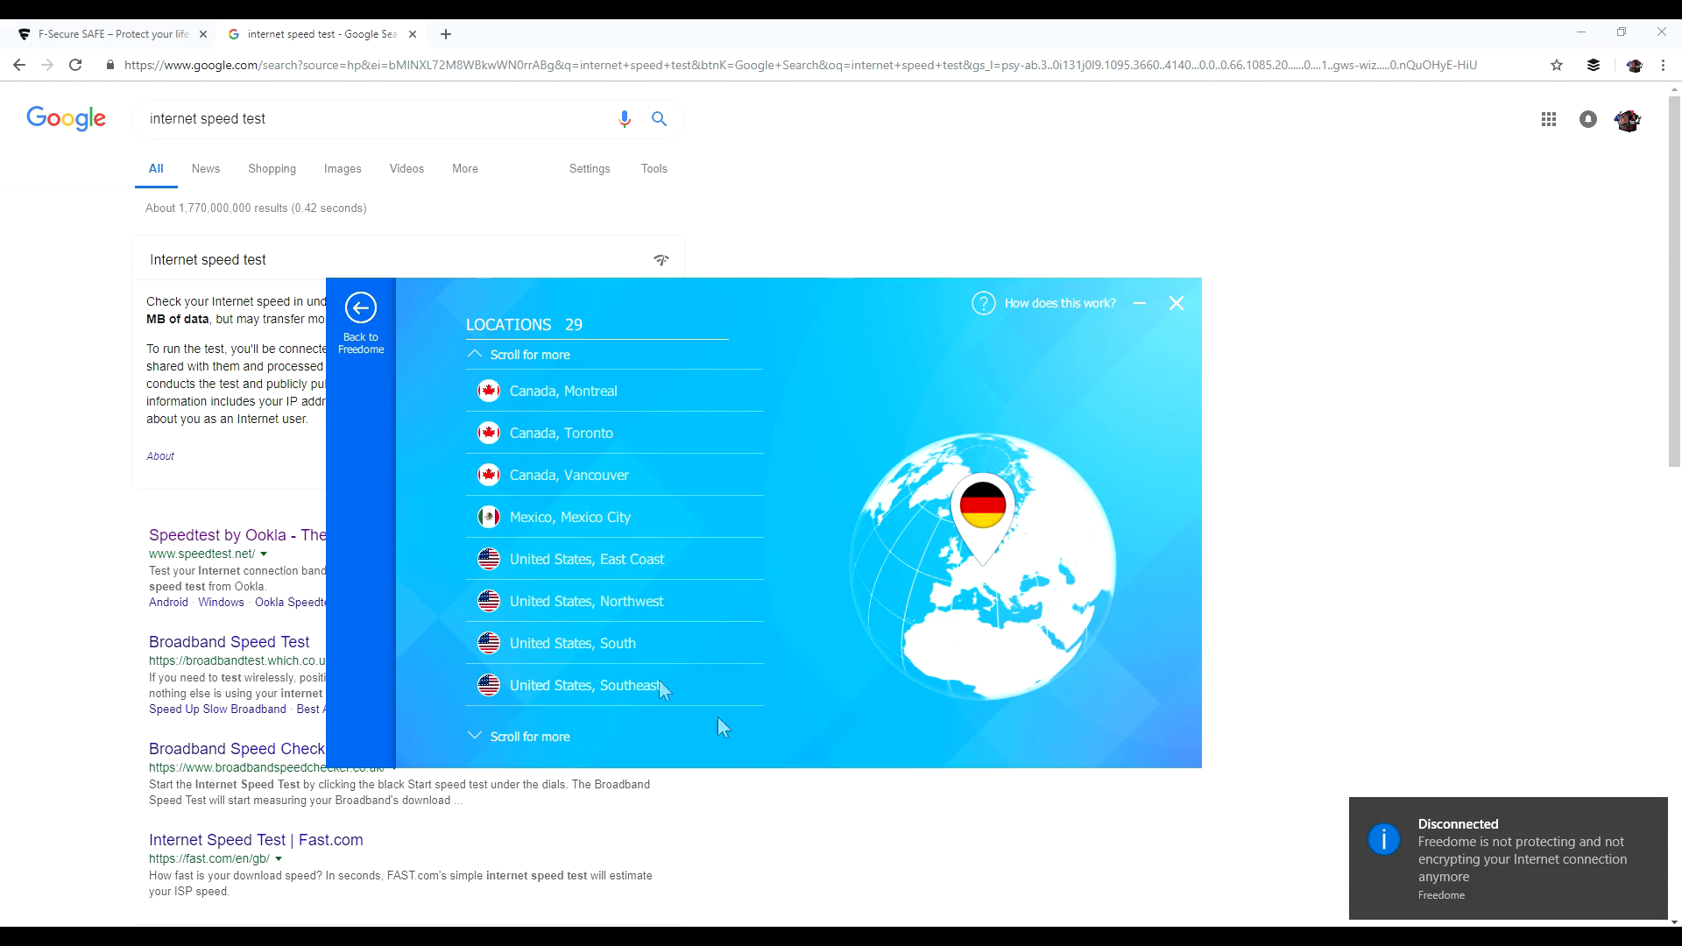
pyautogui.click(628, 561)
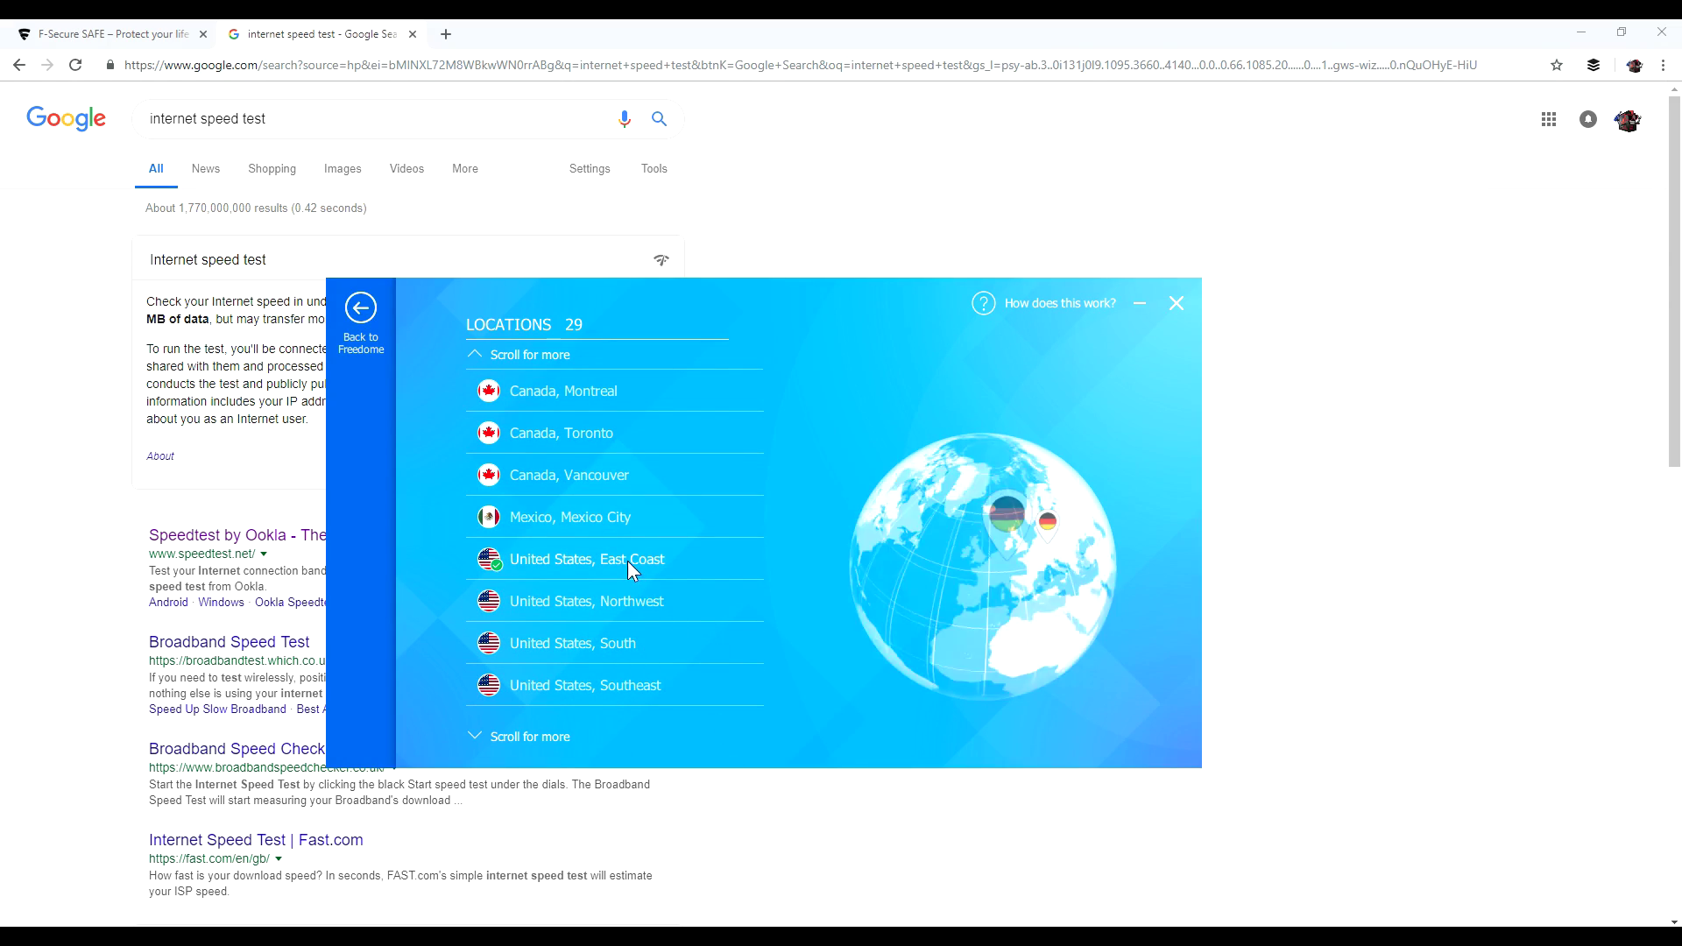
pyautogui.click(368, 318)
pyautogui.click(782, 526)
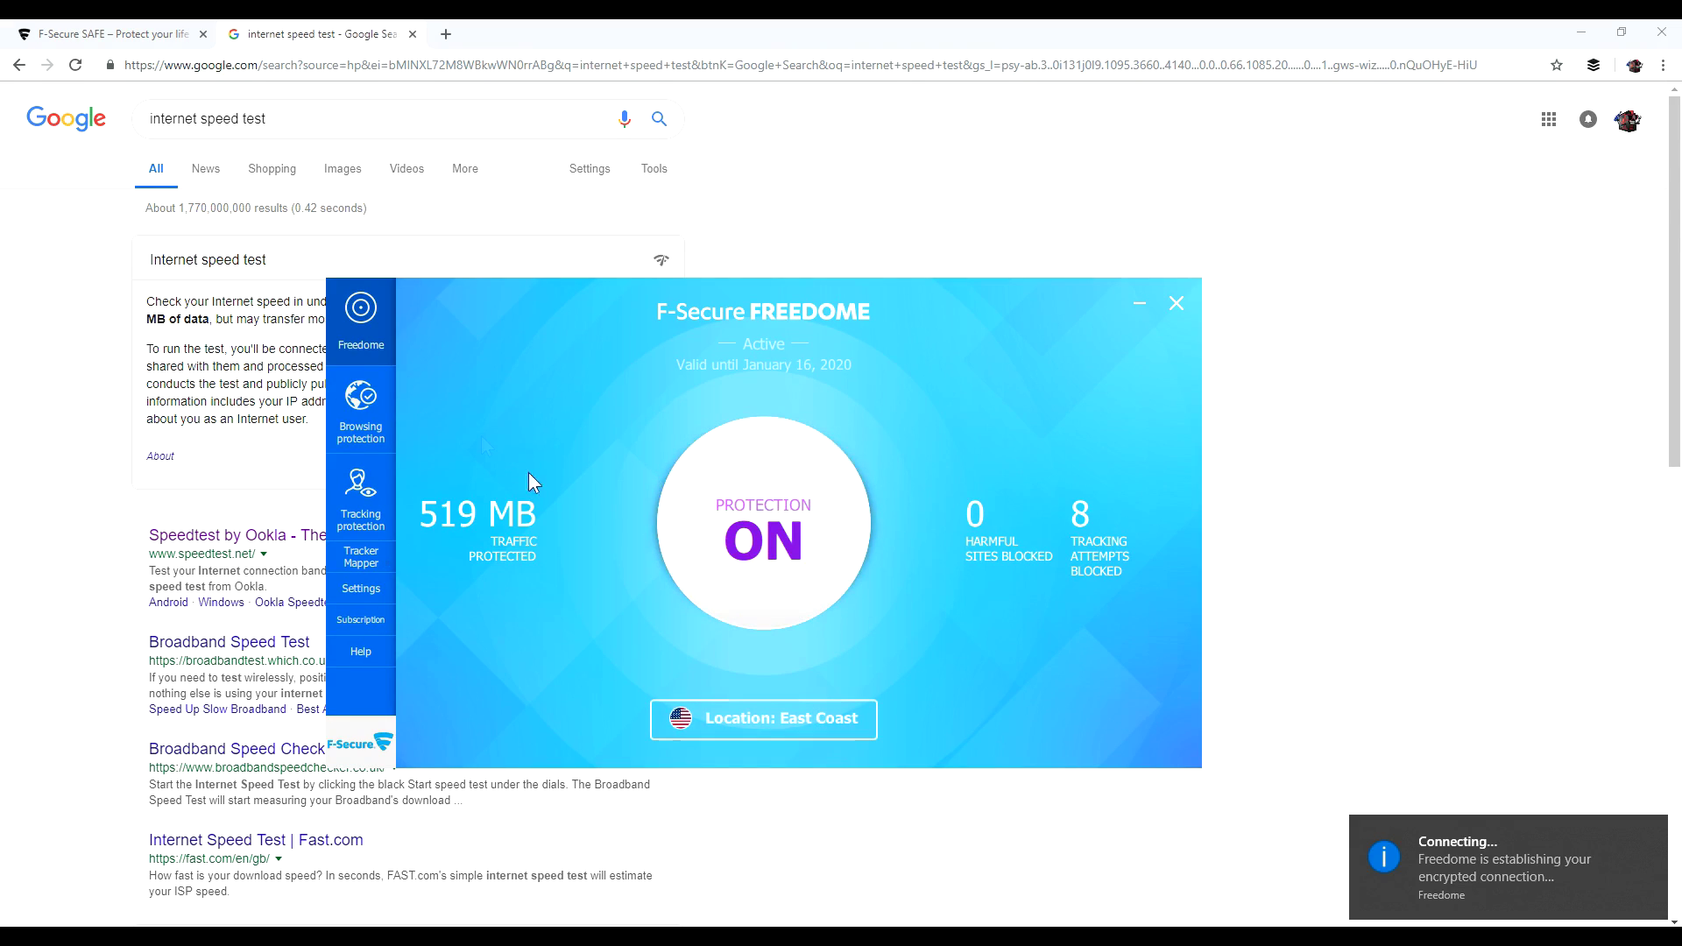
# - Run Google's internet speed test over the United States East Coast connection and close the test
pyautogui.click(773, 263)
pyautogui.click(639, 456)
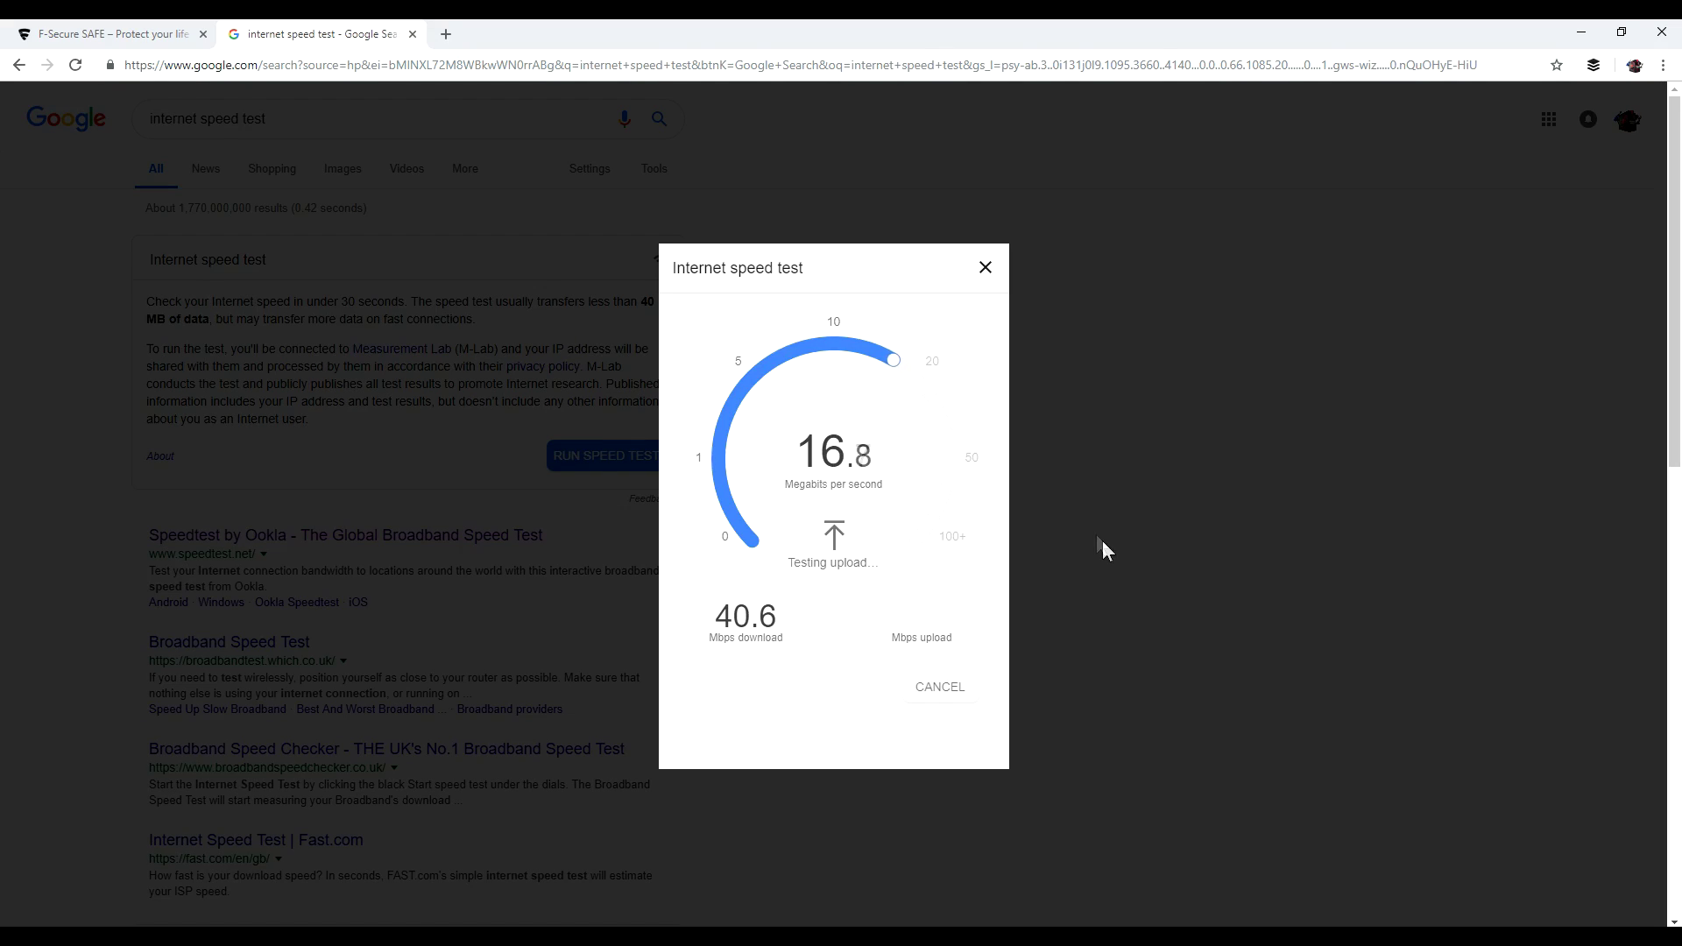
pyautogui.click(987, 270)
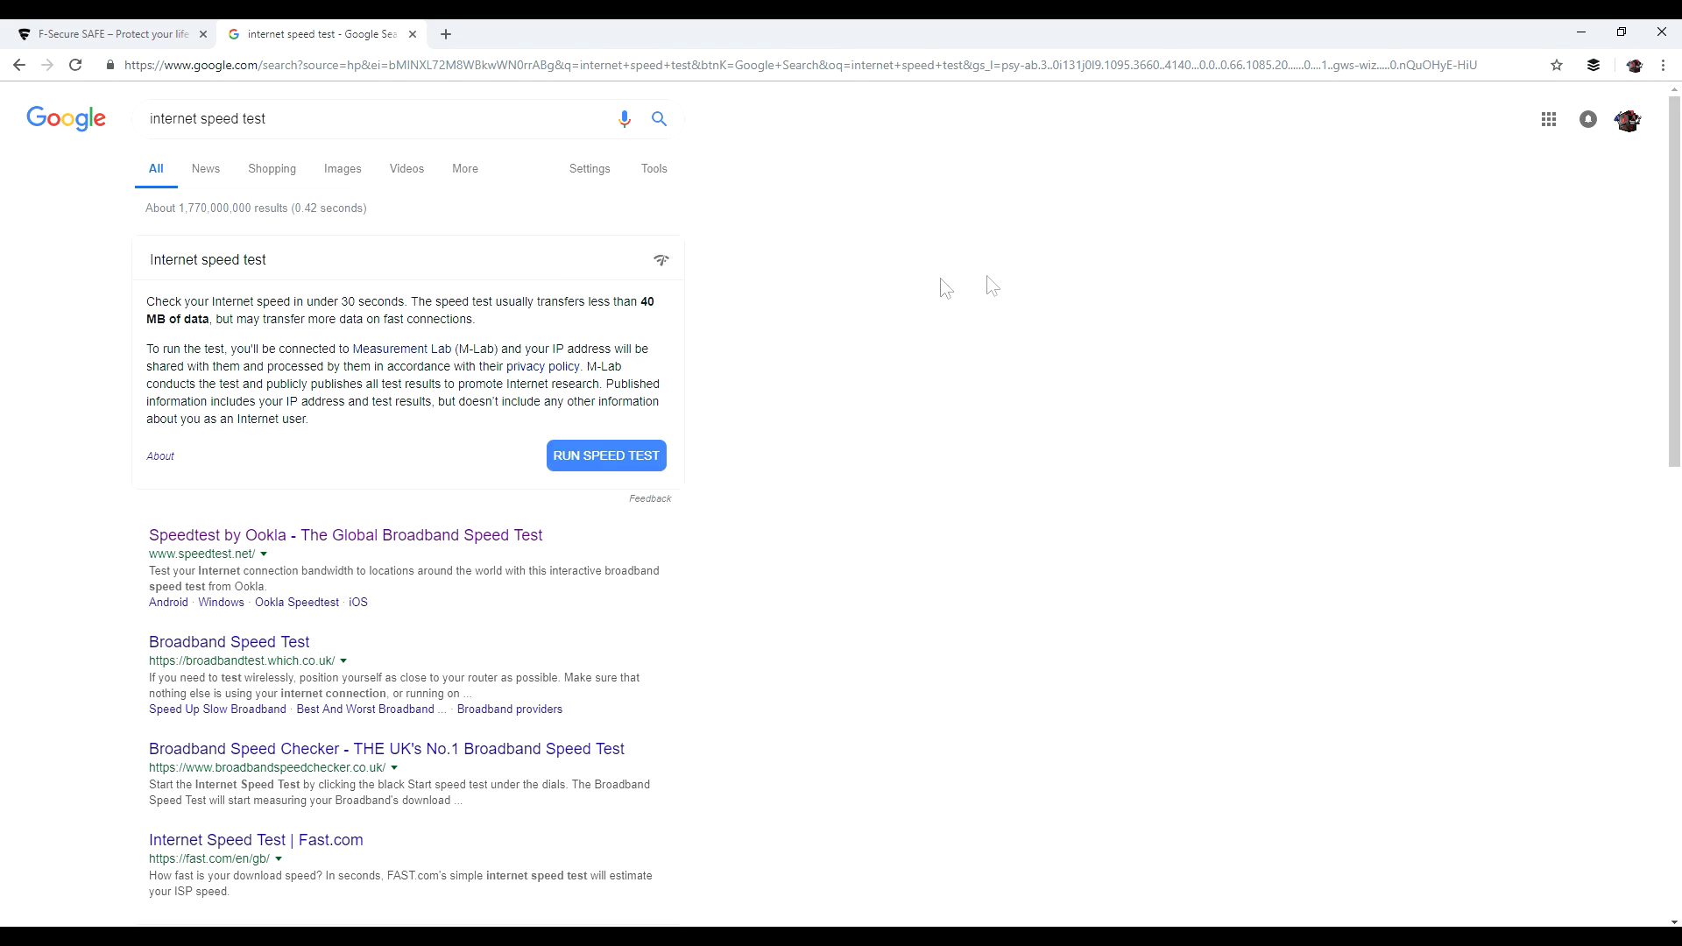
# - Bring FREEDOME back to the front and turn its VPN protection off
pyautogui.moveTo(758, 935)
pyautogui.click(766, 895)
pyautogui.click(751, 558)
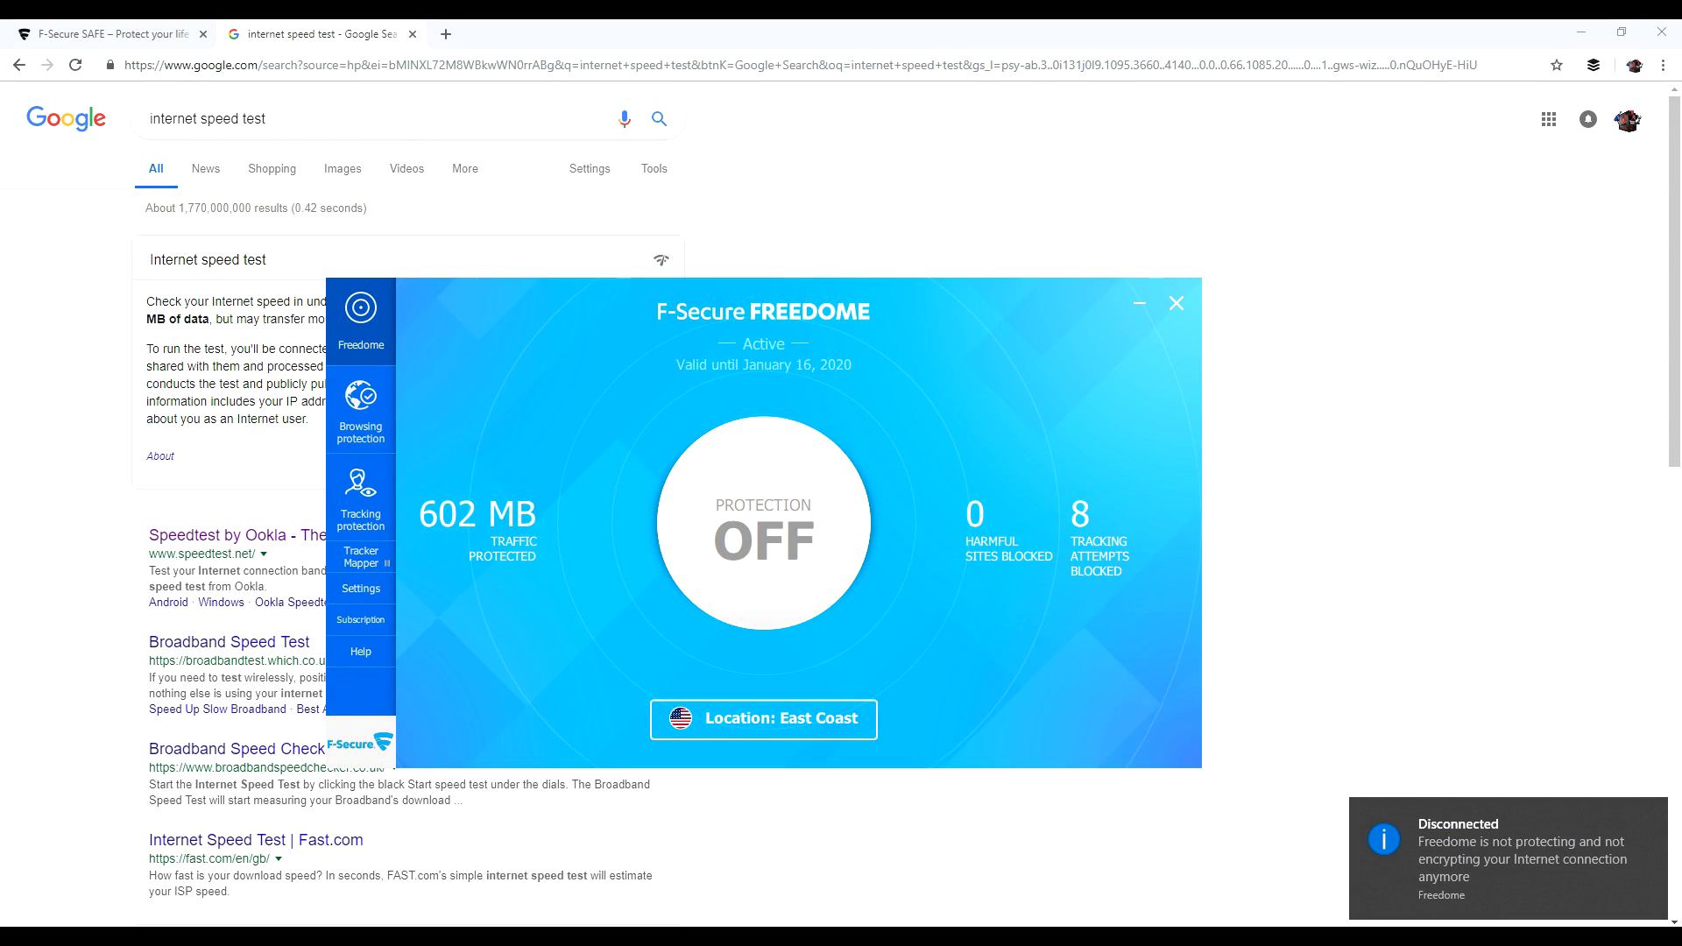
# - Search Google for "car", dismiss the location permission request and show the image results
pyautogui.click(268, 118)
pyautogui.moveTo(268, 118); pyautogui.dragTo(102, 140)
pyautogui.write('car')
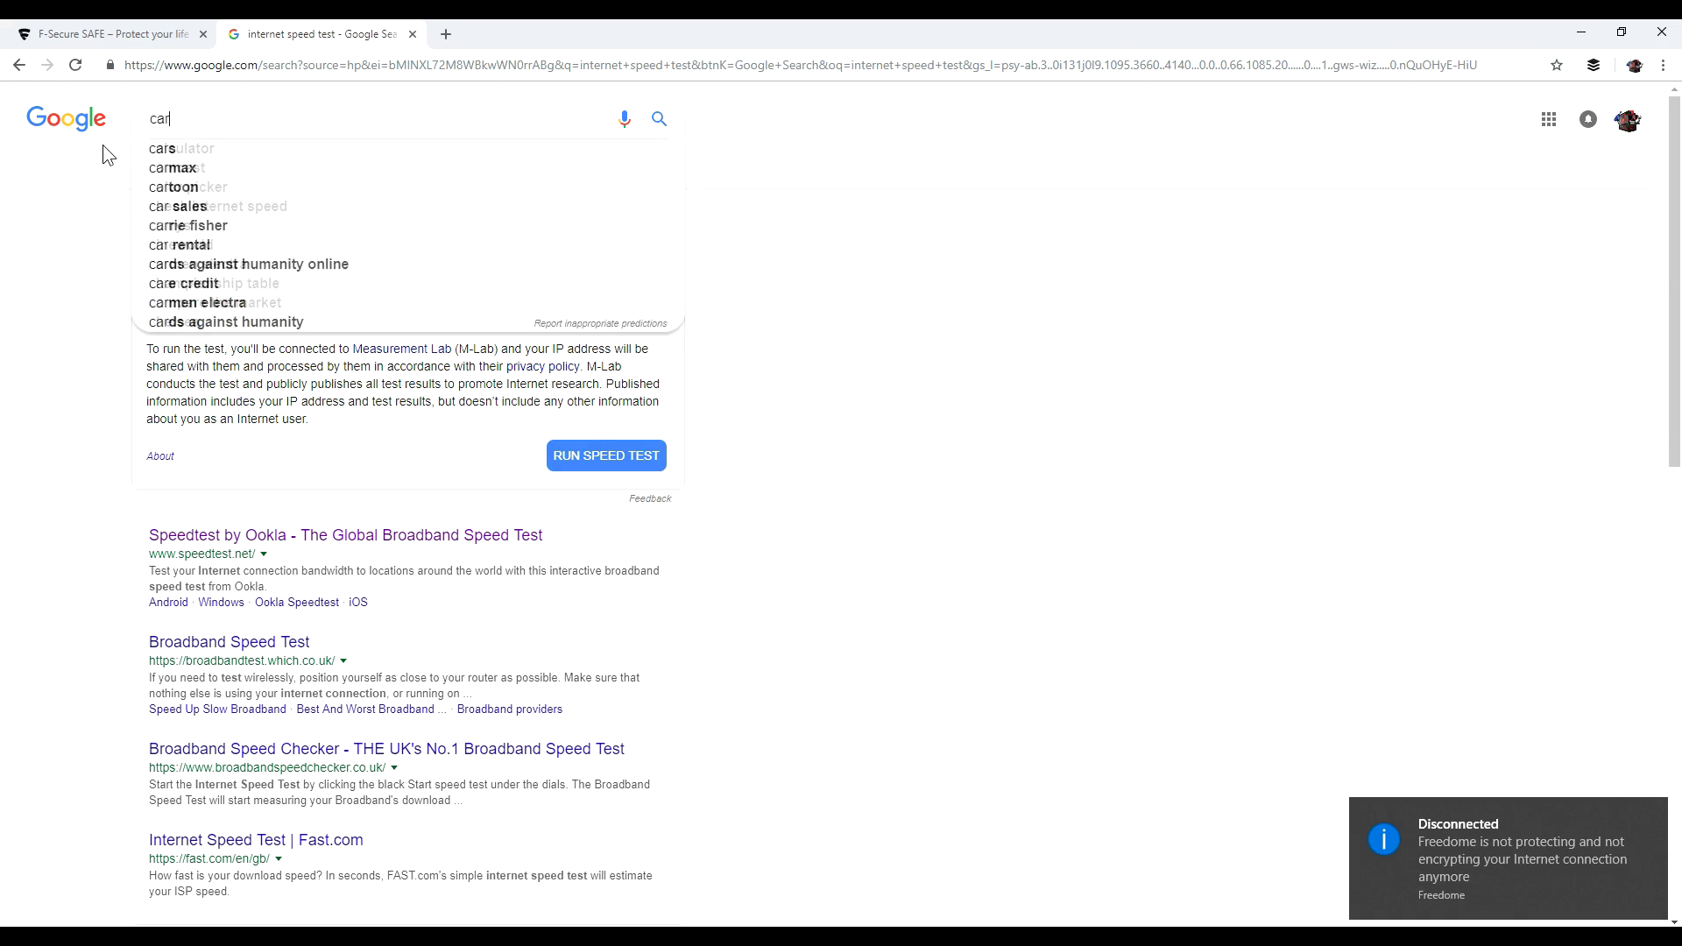
pyautogui.press('Return')
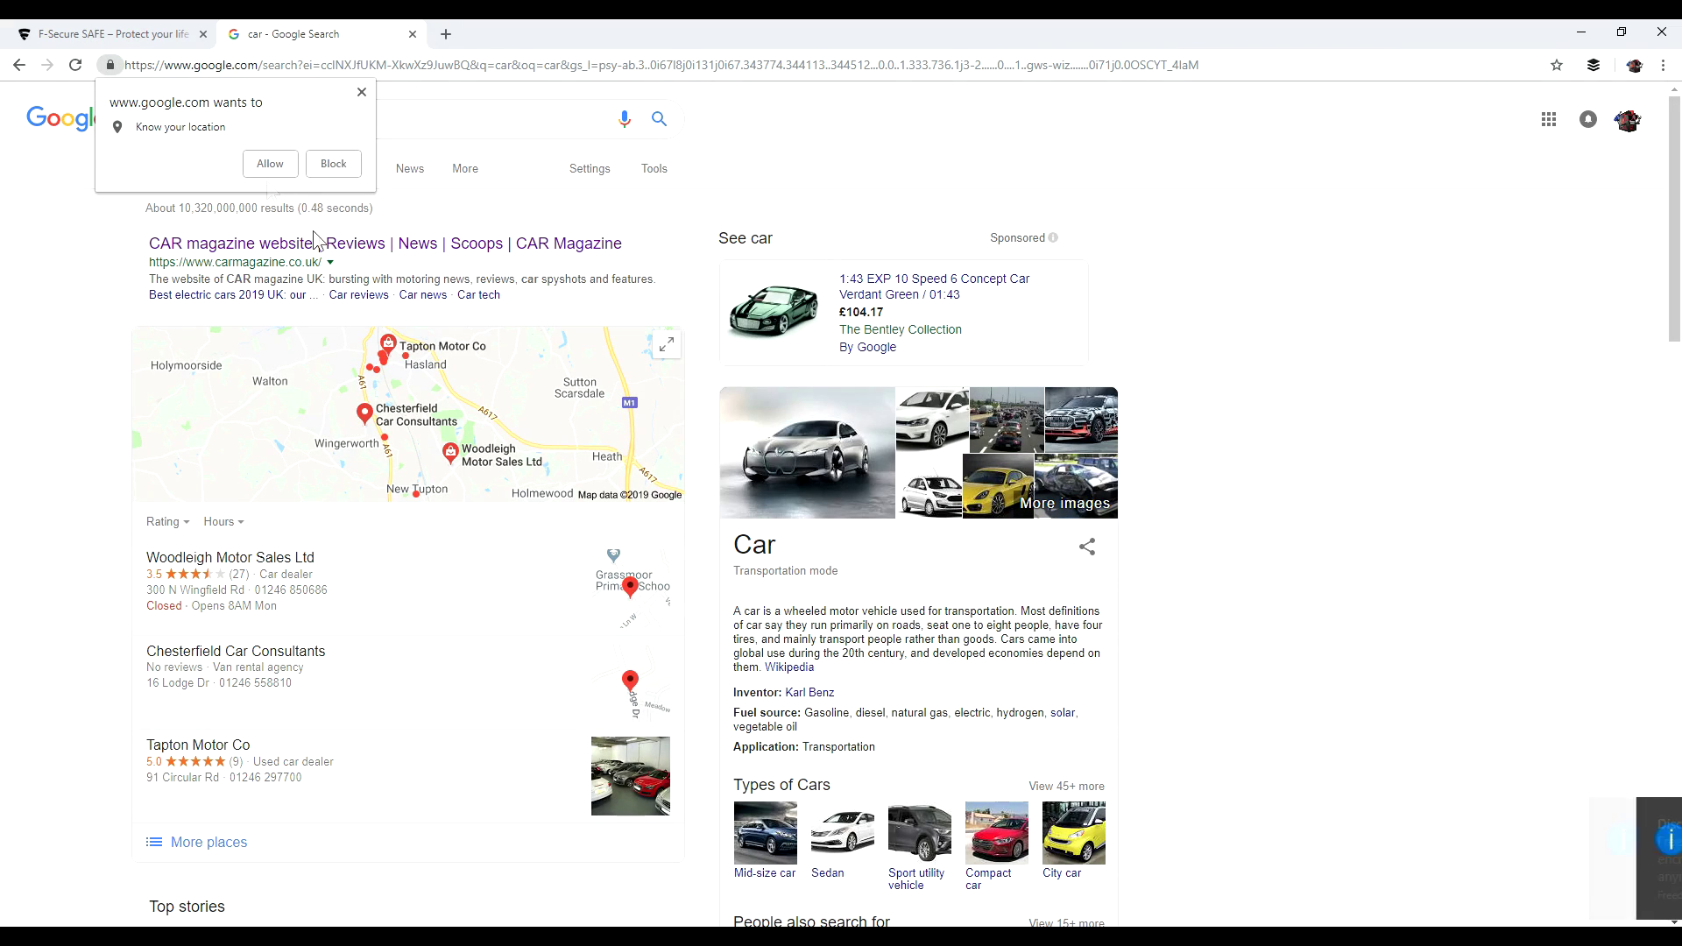
pyautogui.click(360, 94)
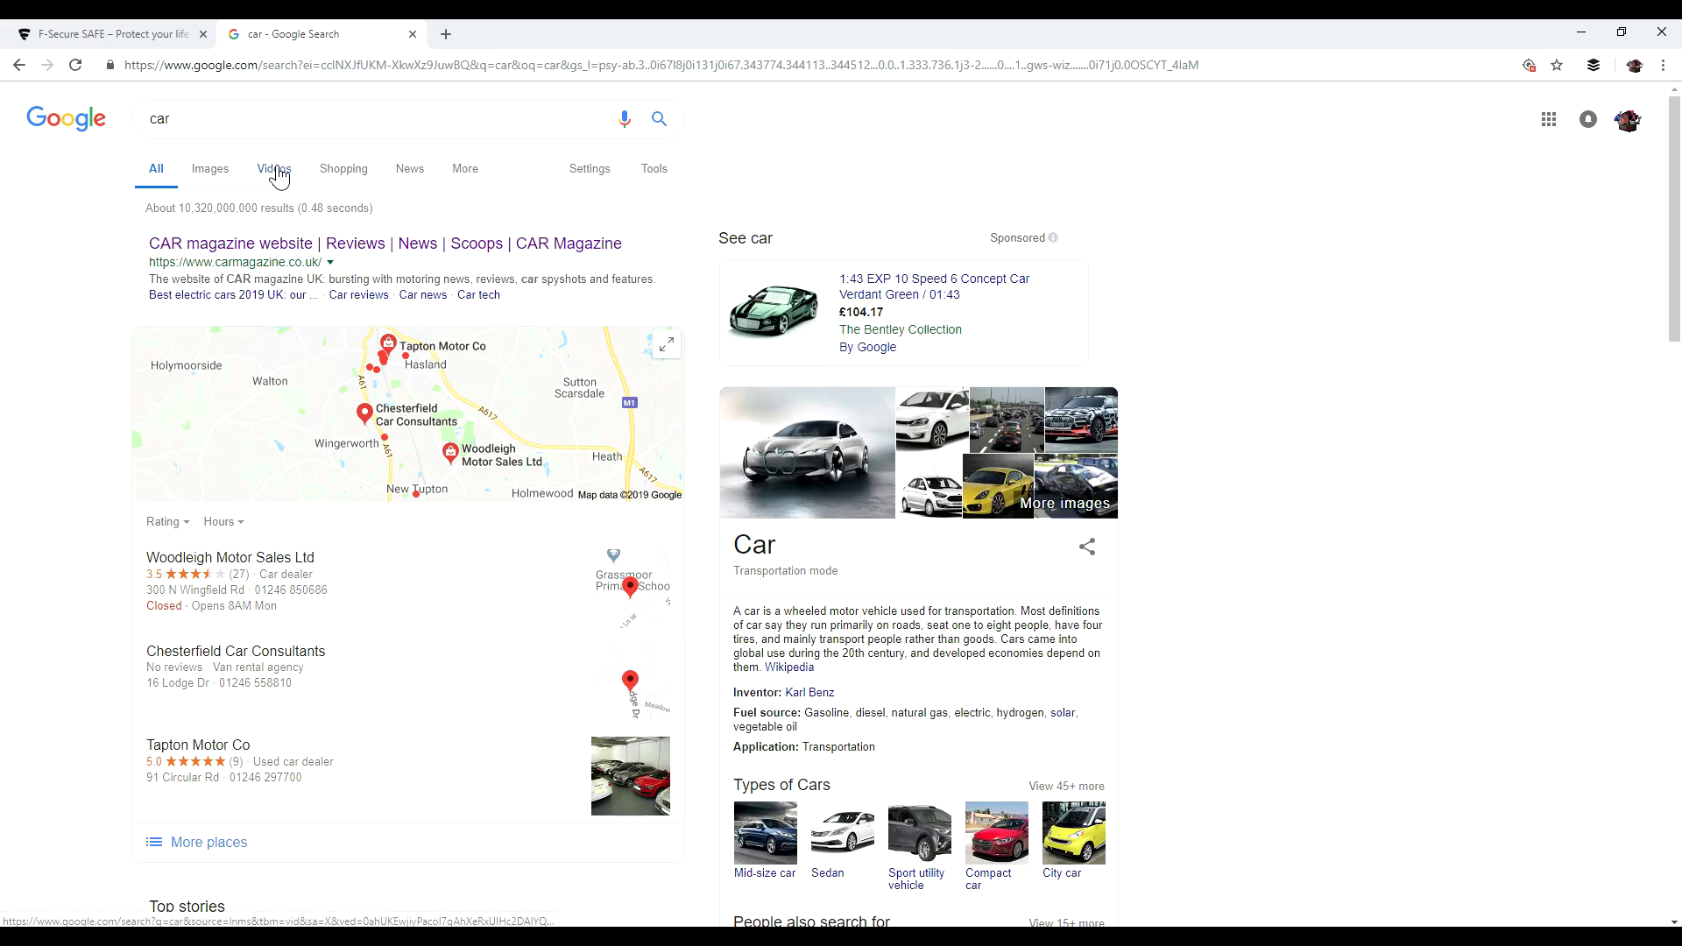
pyautogui.click(224, 173)
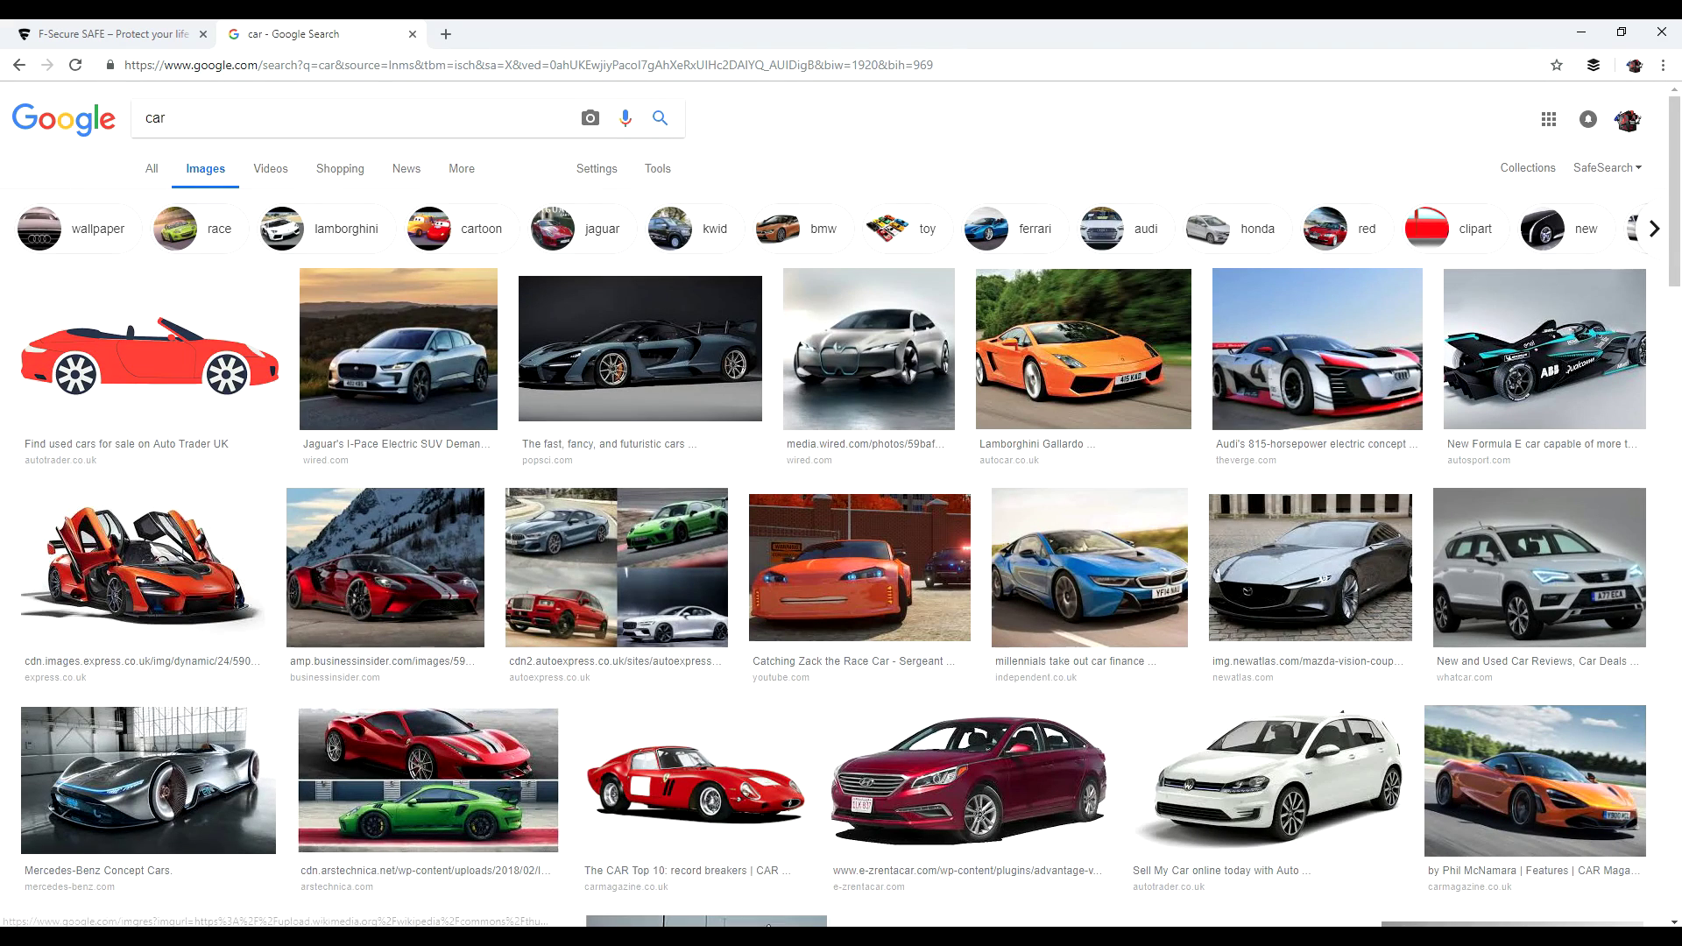
# - Return to Google's home page, turn FREEDOME protection back on with the East Coast location and search Google for "car"
pyautogui.click(105, 120)
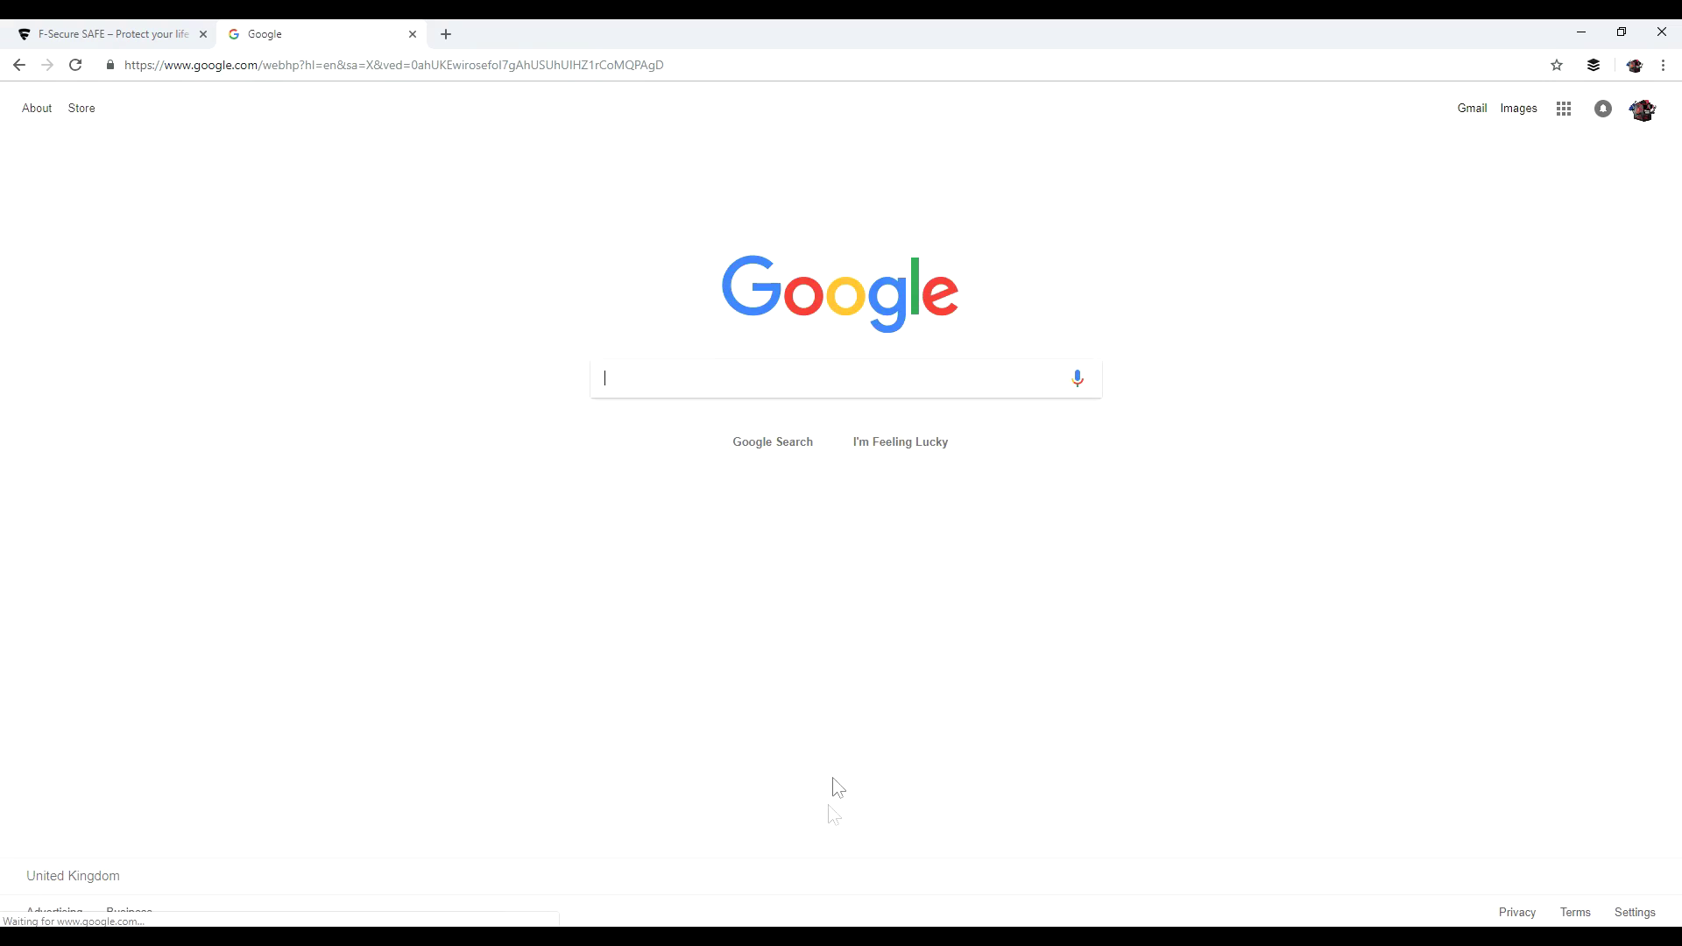
pyautogui.click(754, 559)
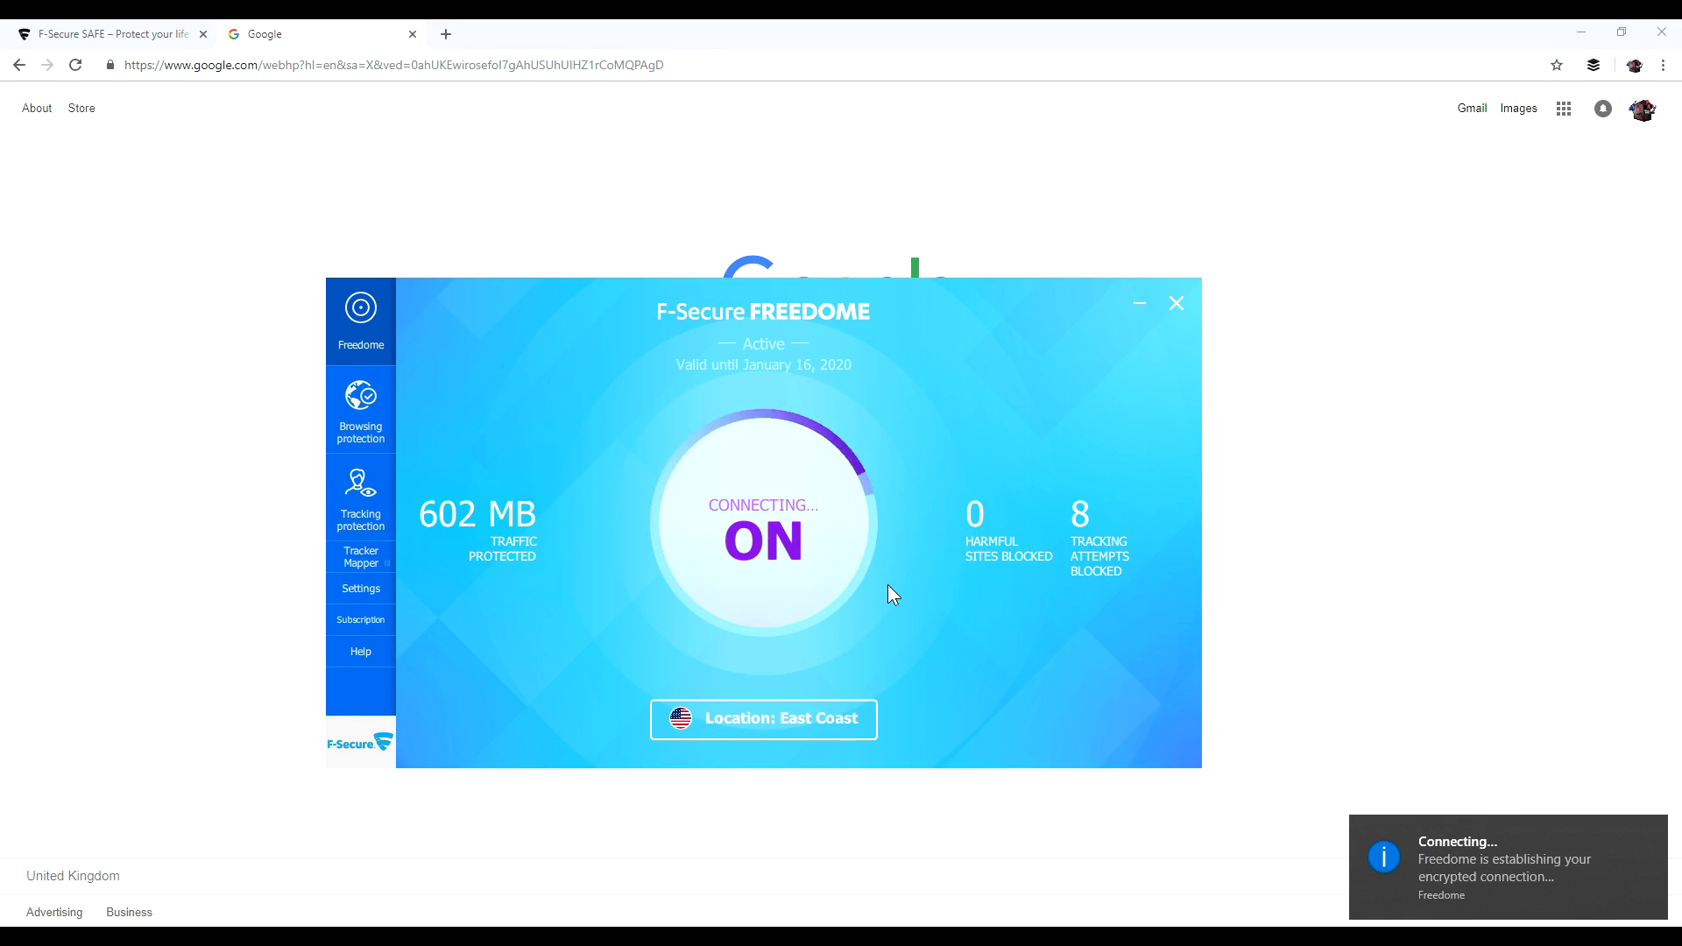
pyautogui.click(780, 273)
pyautogui.press('Return')
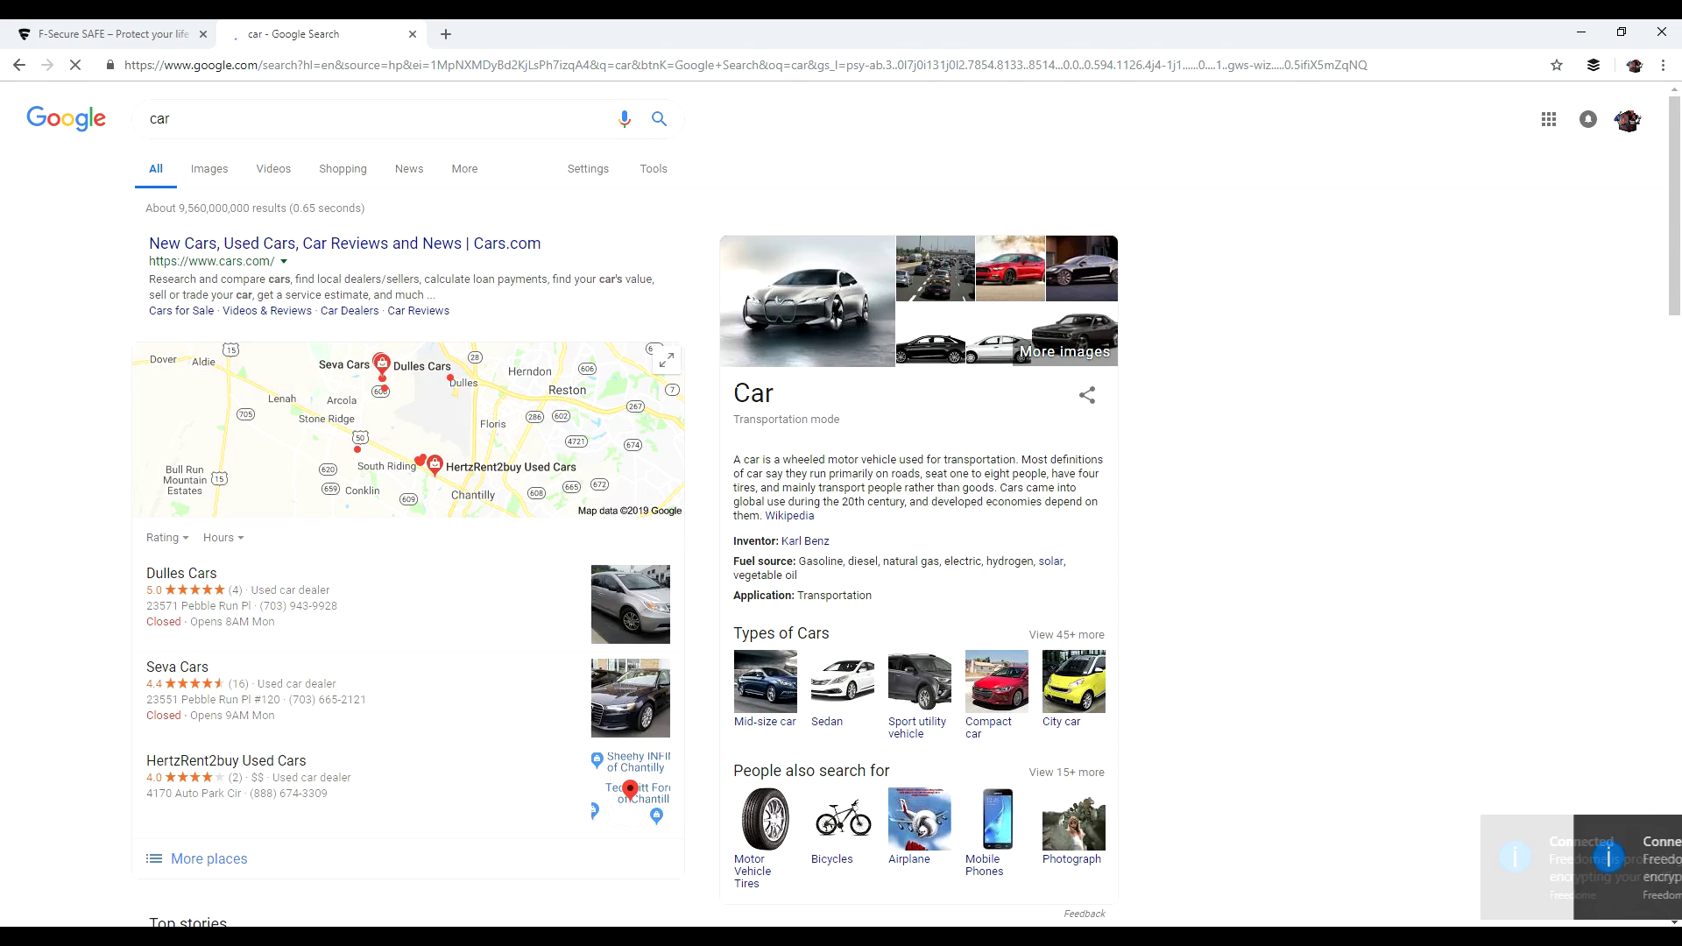
# - Return to Google's home page, search for "CAT AND DOGS" and show the image results
pyautogui.click(215, 121)
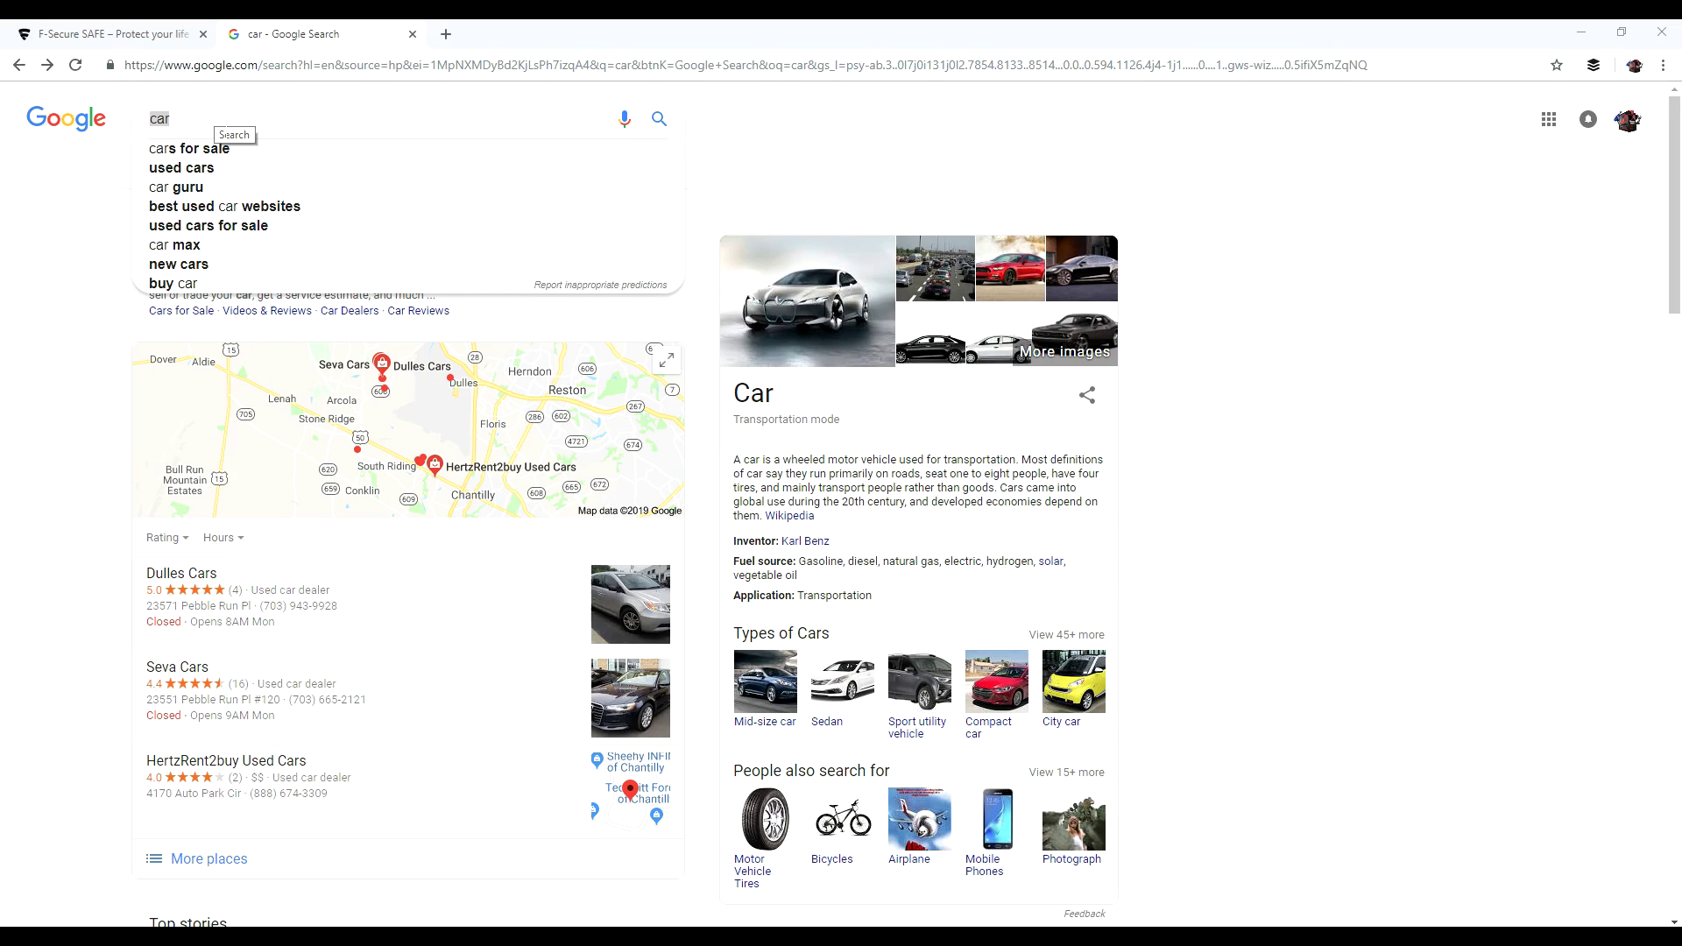
pyautogui.click(77, 120)
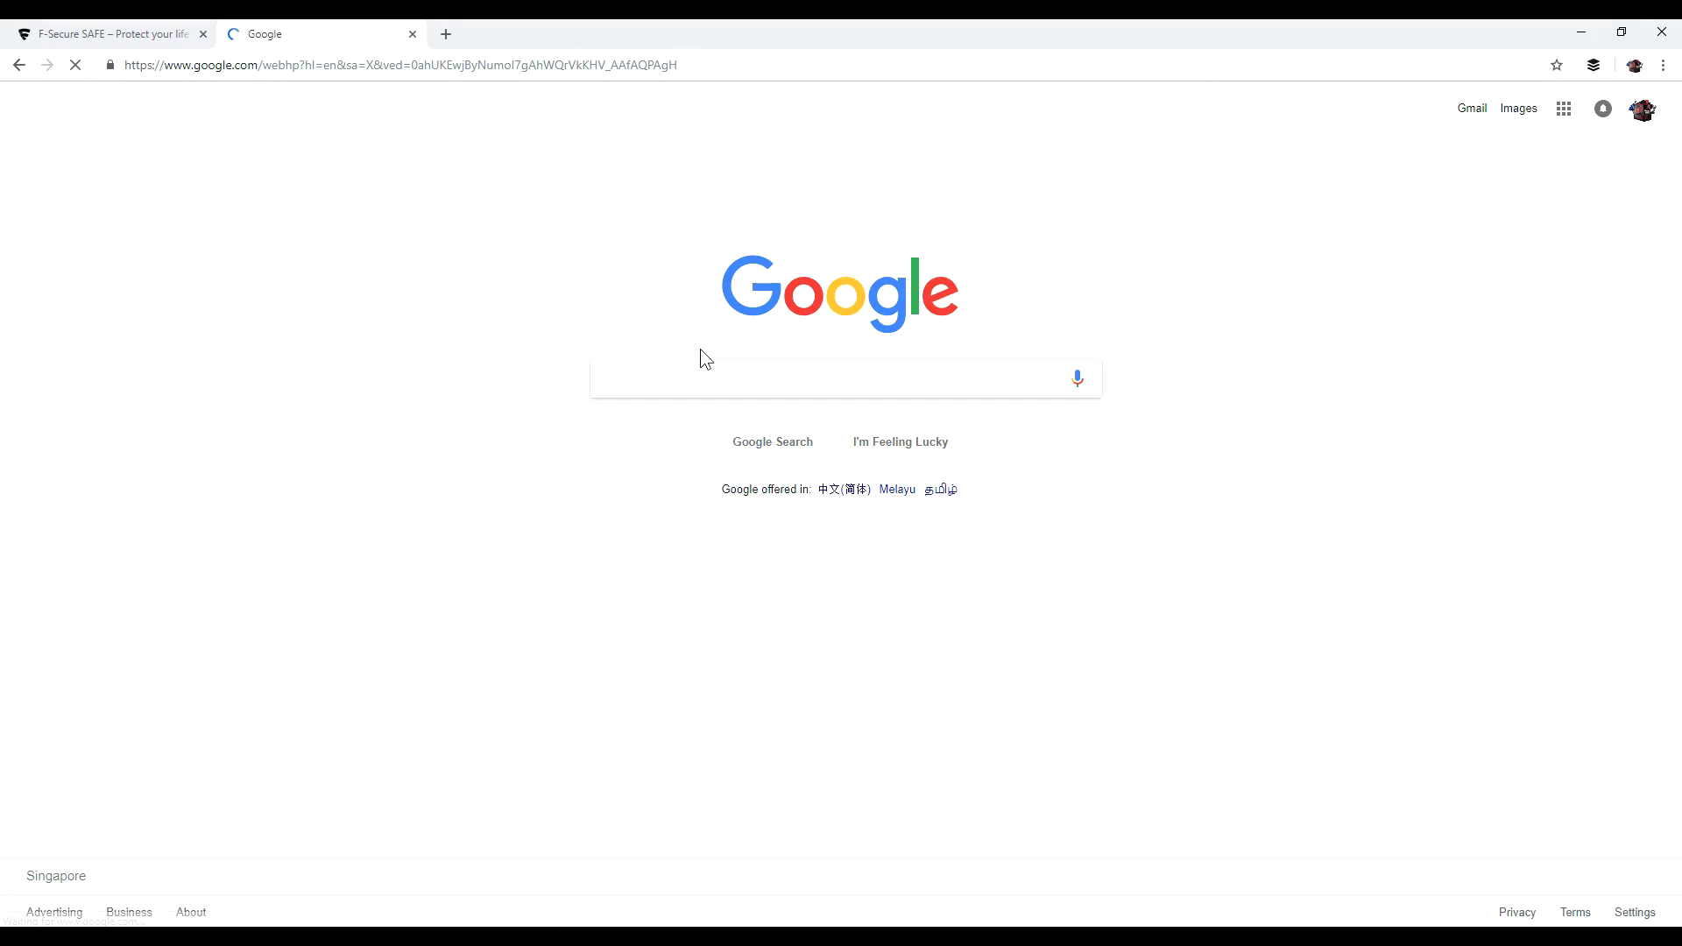
pyautogui.write('CAT AND ')
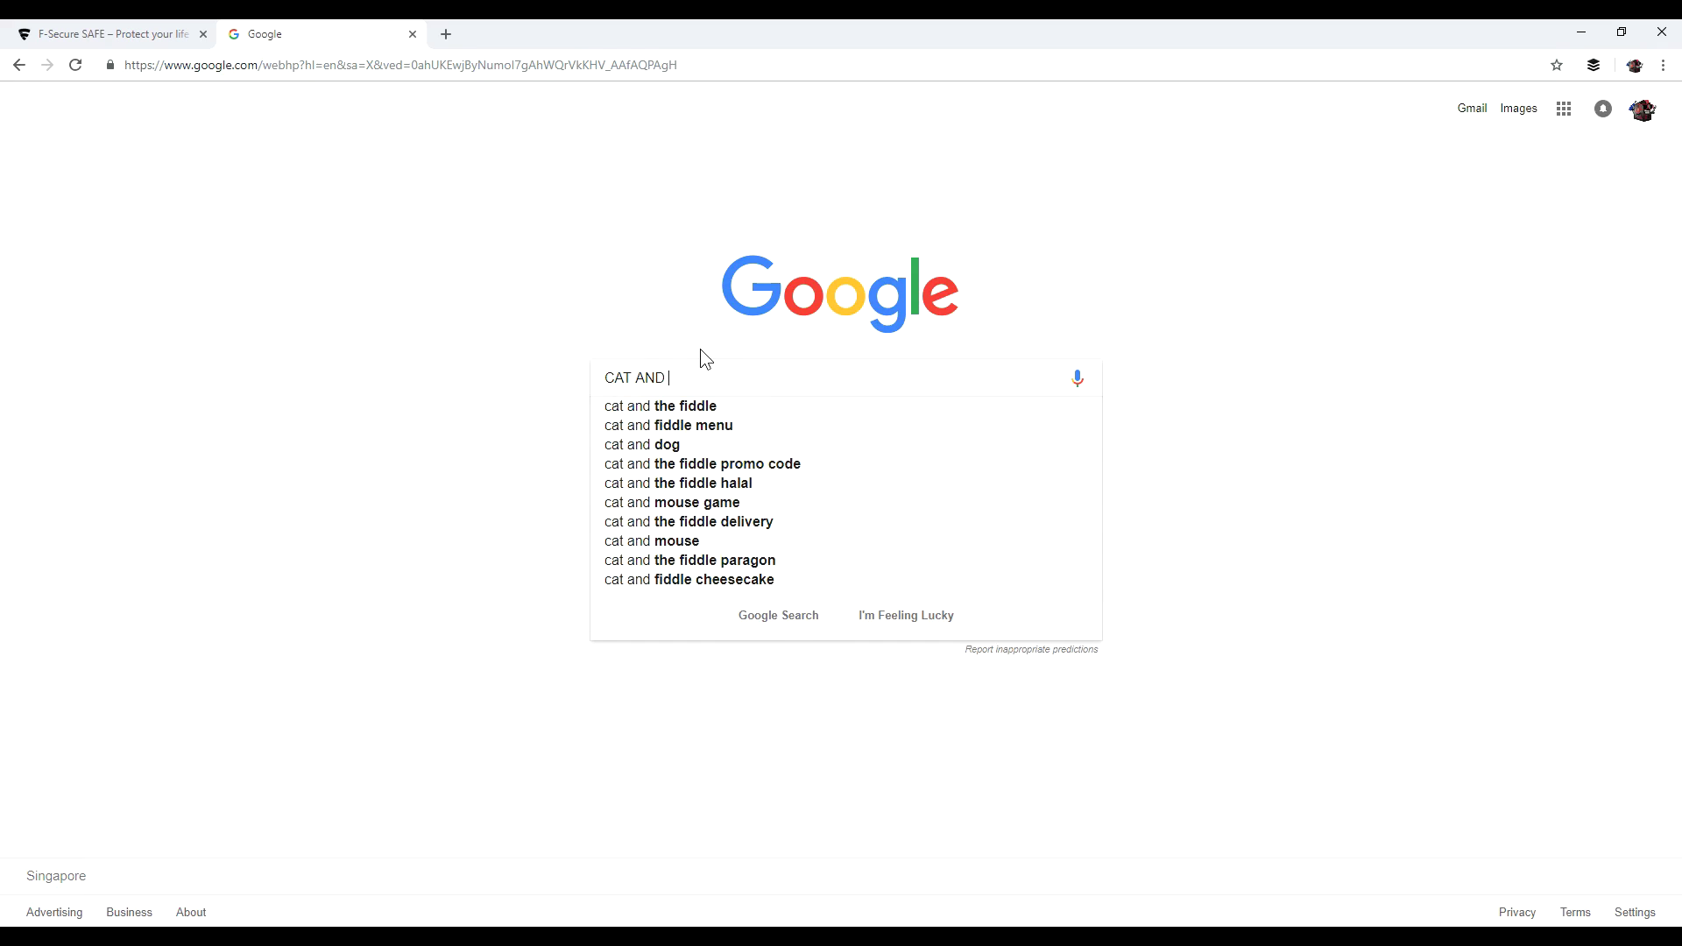
pyautogui.write('DOGS')
pyautogui.press('Return')
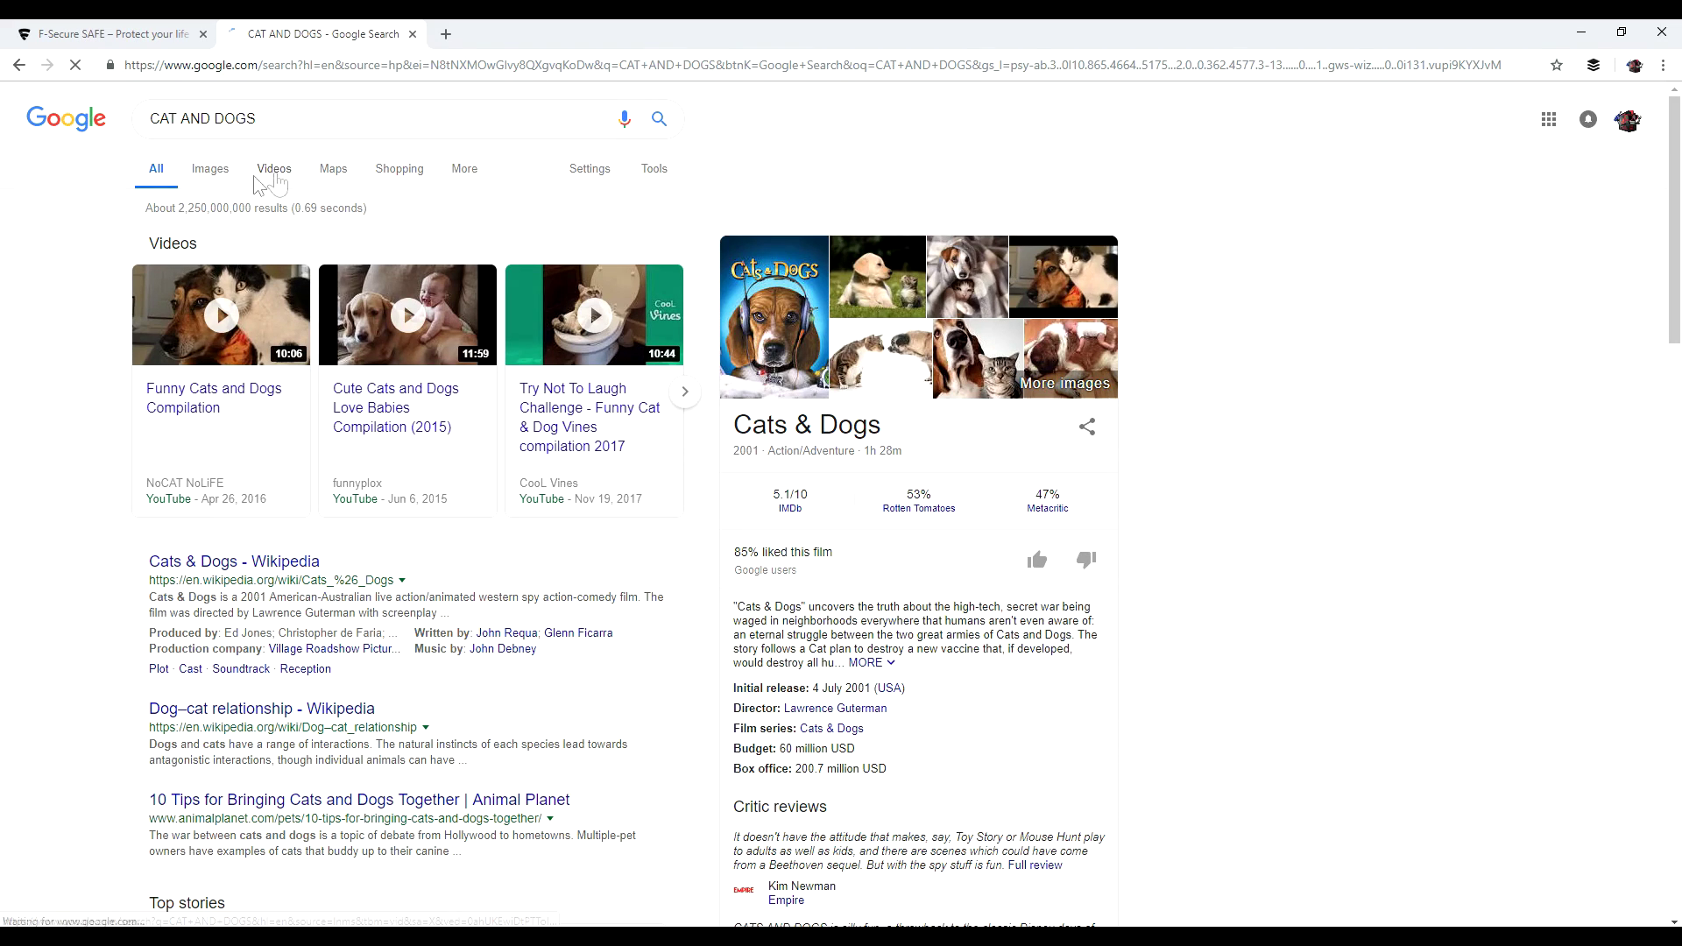
pyautogui.click(229, 175)
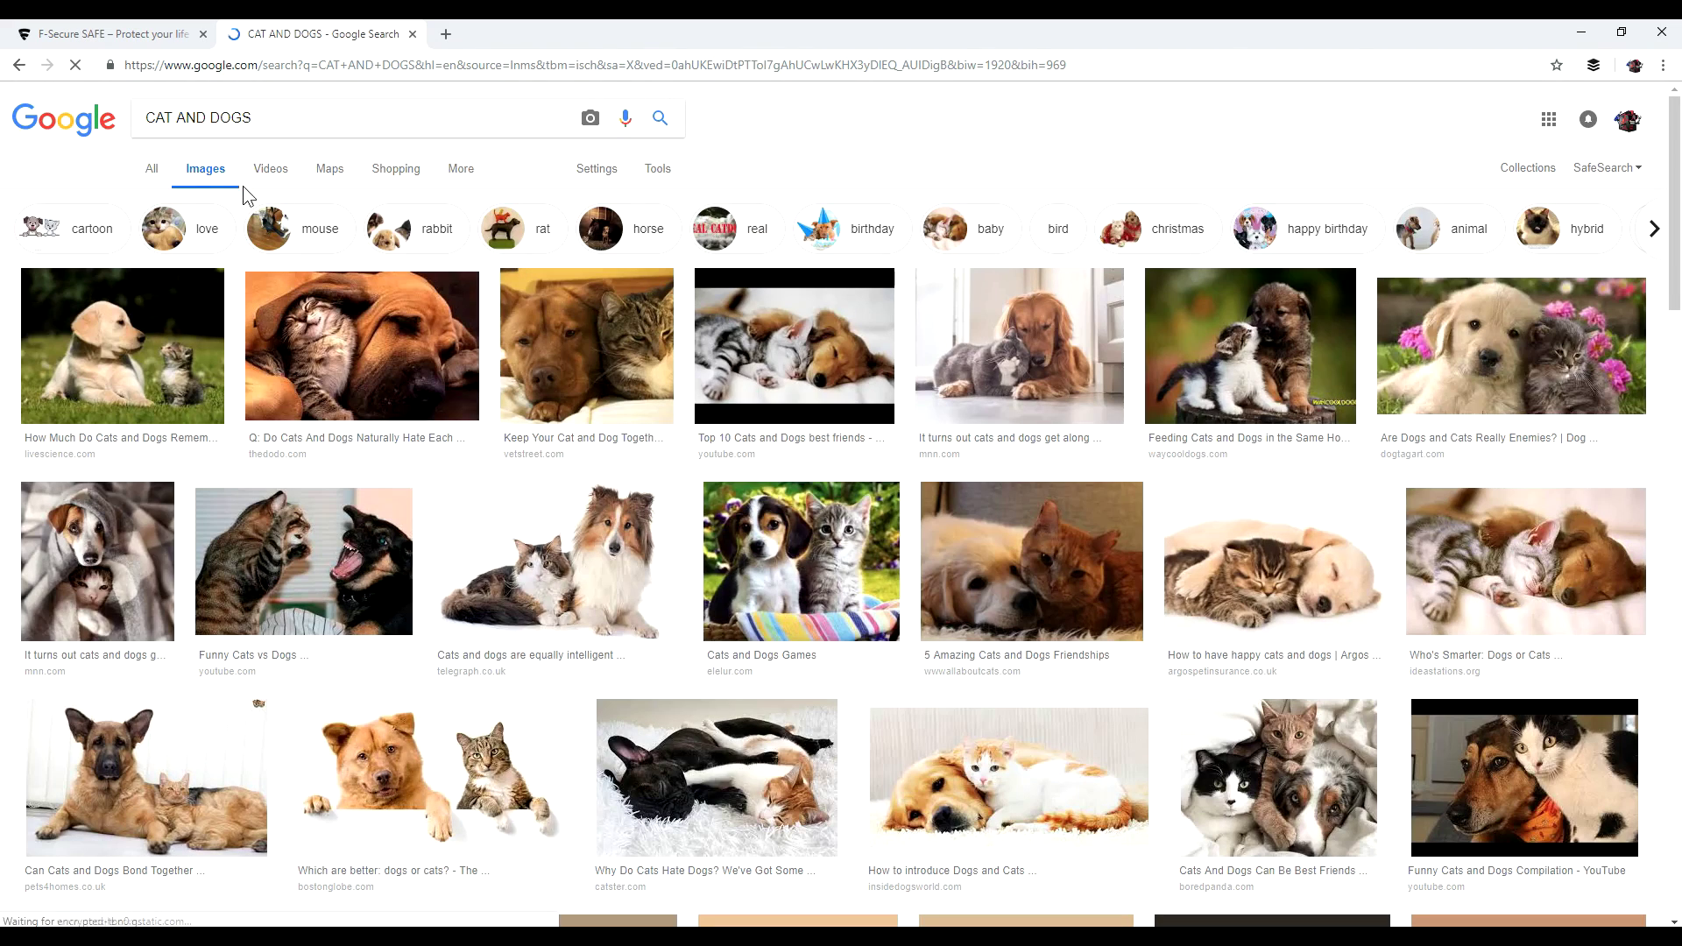
# - Bring FREEDOME to the front, go back from its locations list to the main view and turn protection off
pyautogui.click(754, 938)
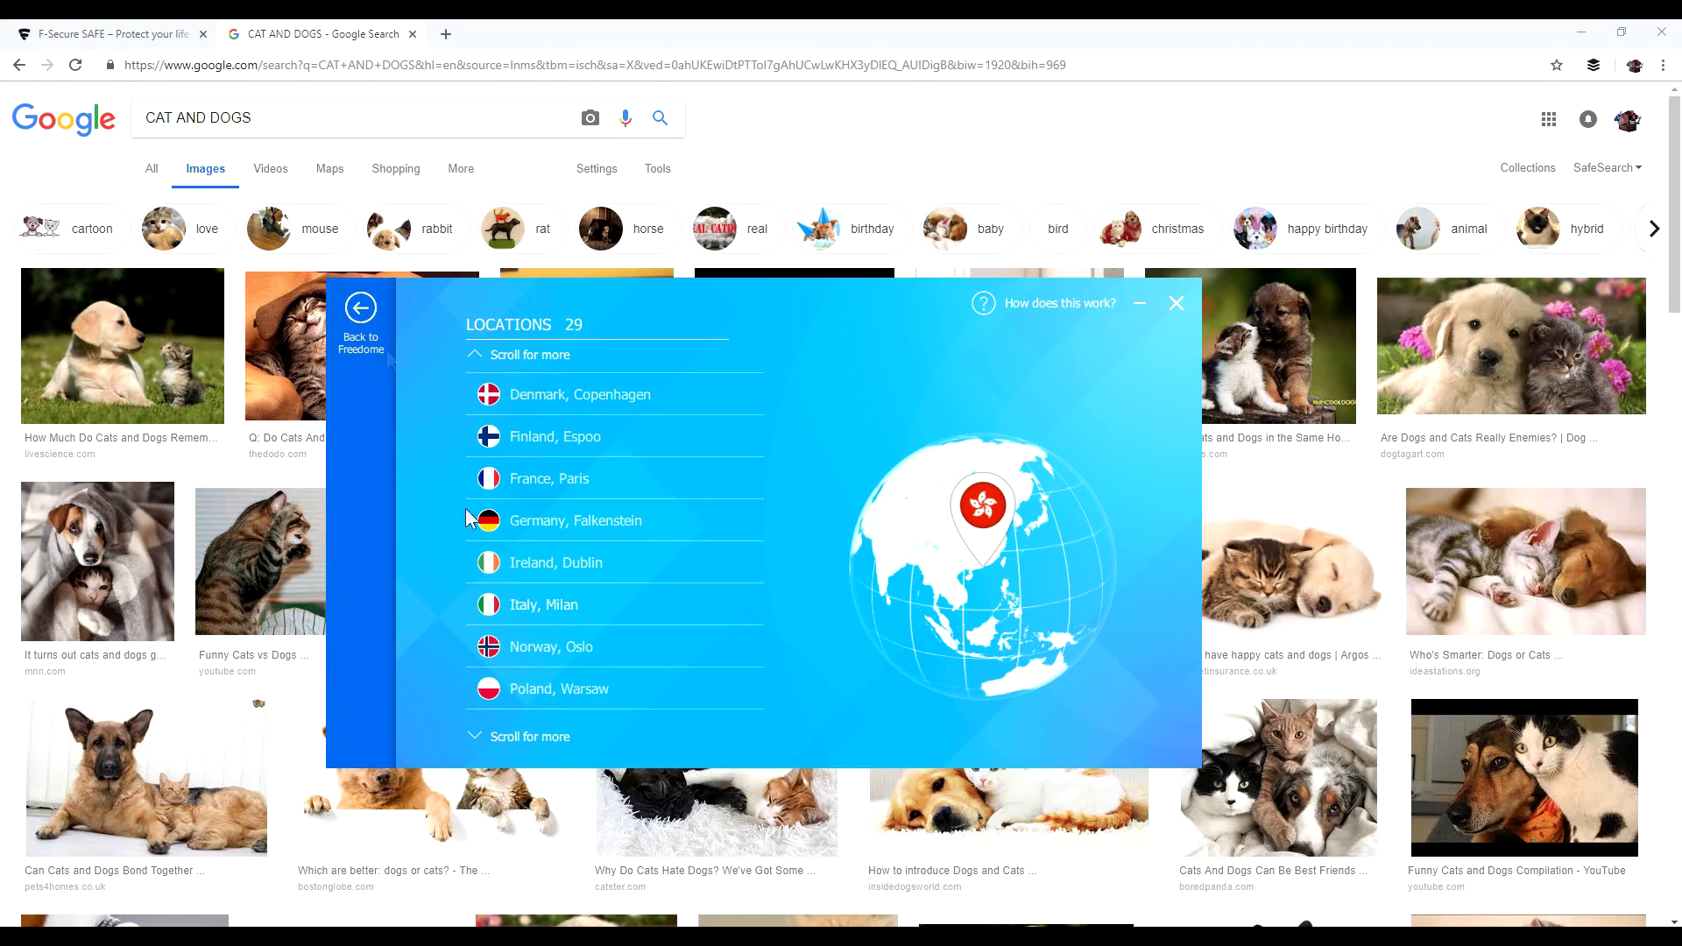
pyautogui.click(361, 311)
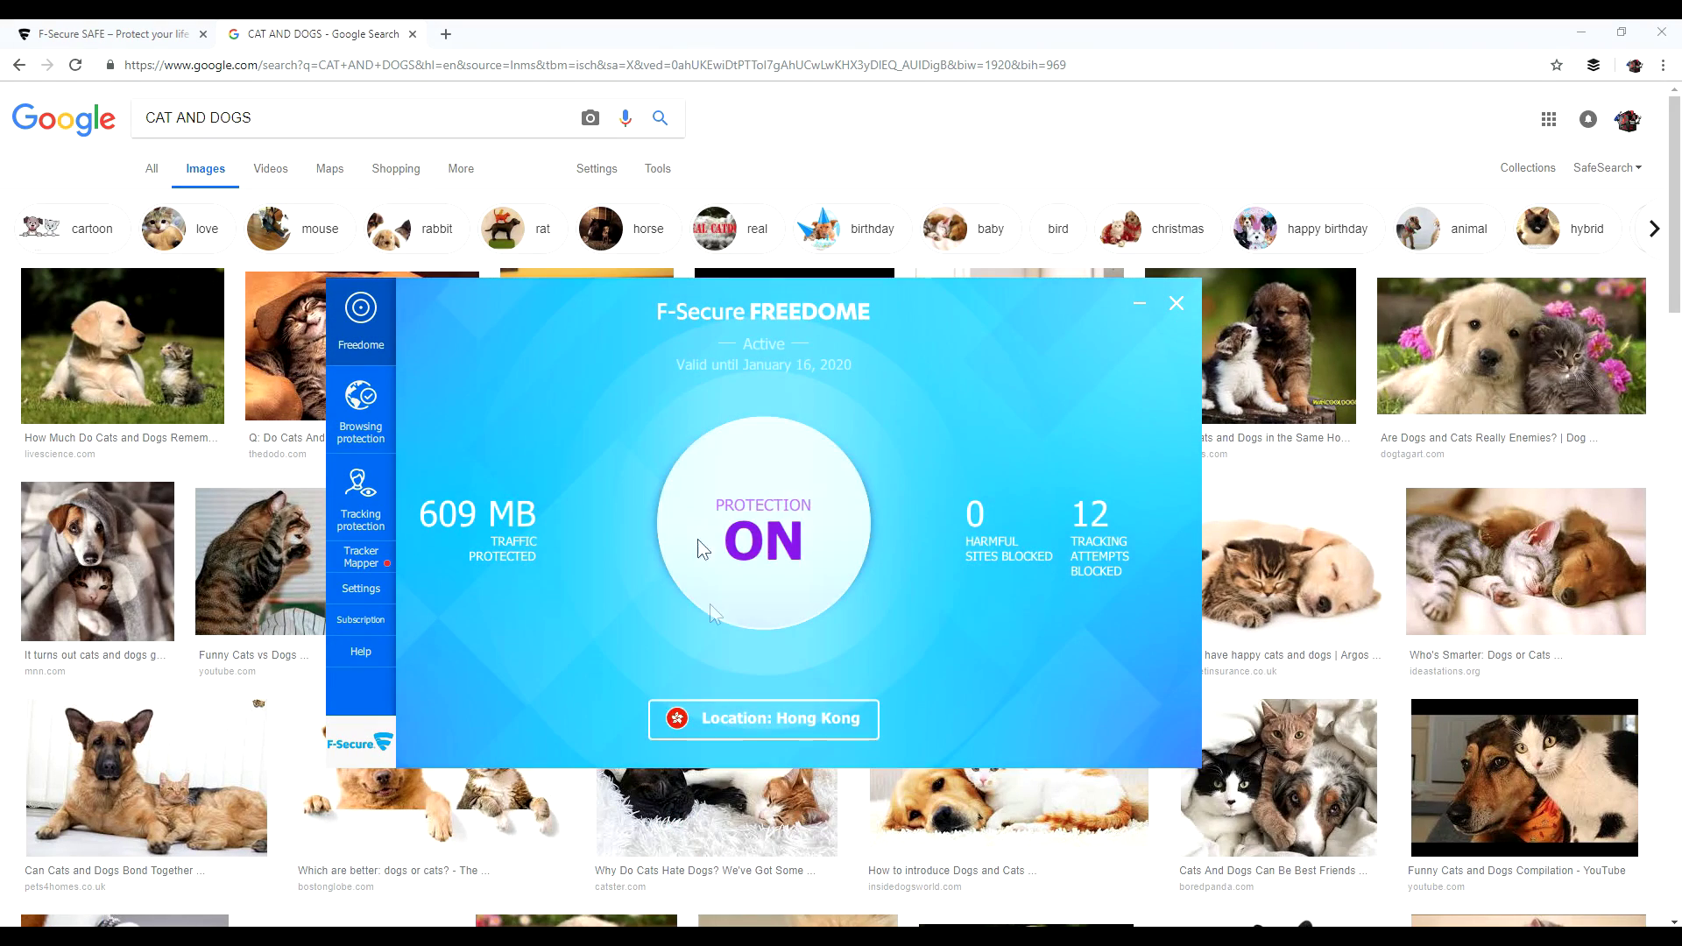
pyautogui.click(795, 552)
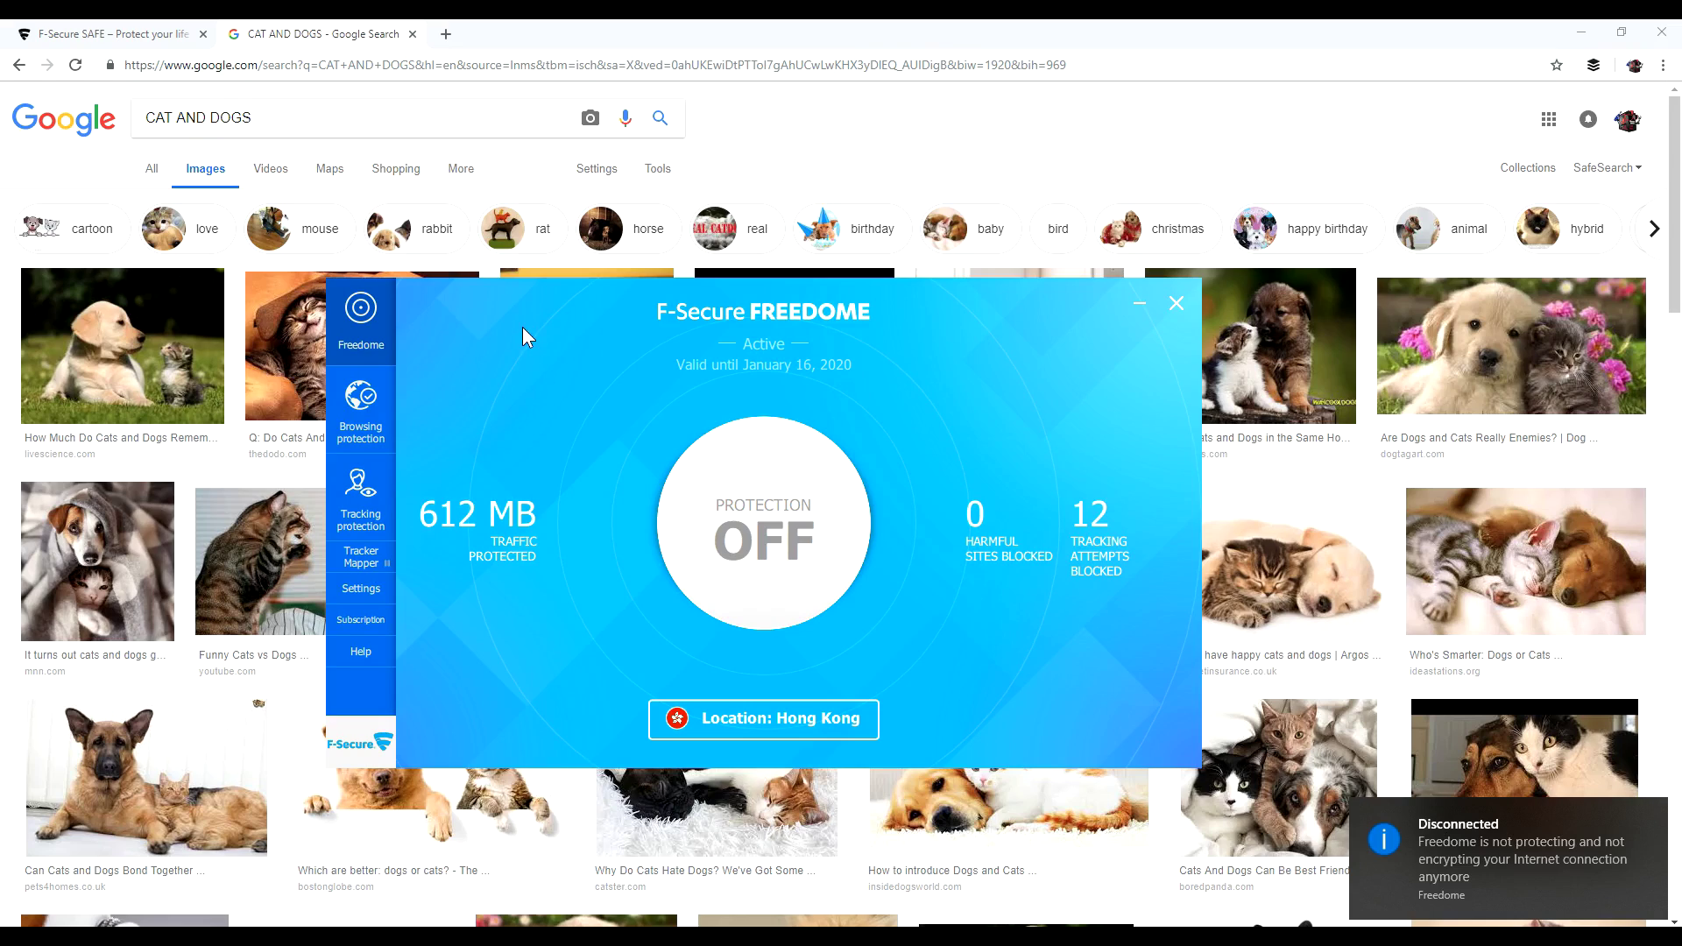
# - Open FREEDOME's Tracker Mapper, show its map, inspect the Unknown tracker's attempts and close the map window
pyautogui.click(358, 561)
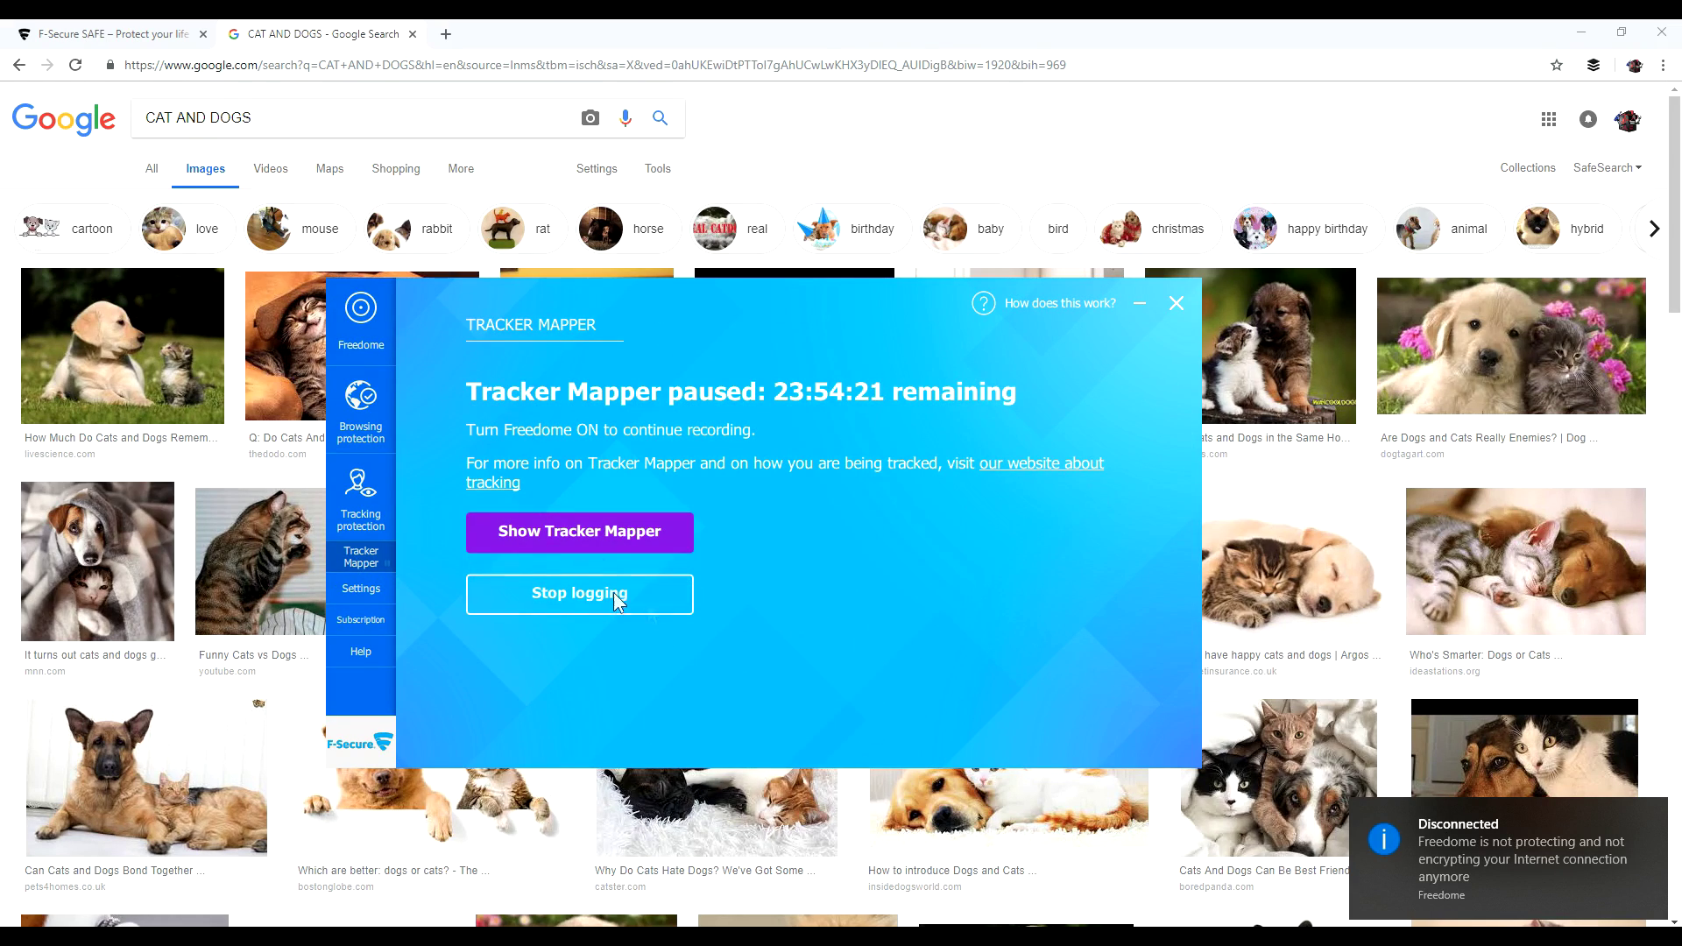
pyautogui.click(602, 531)
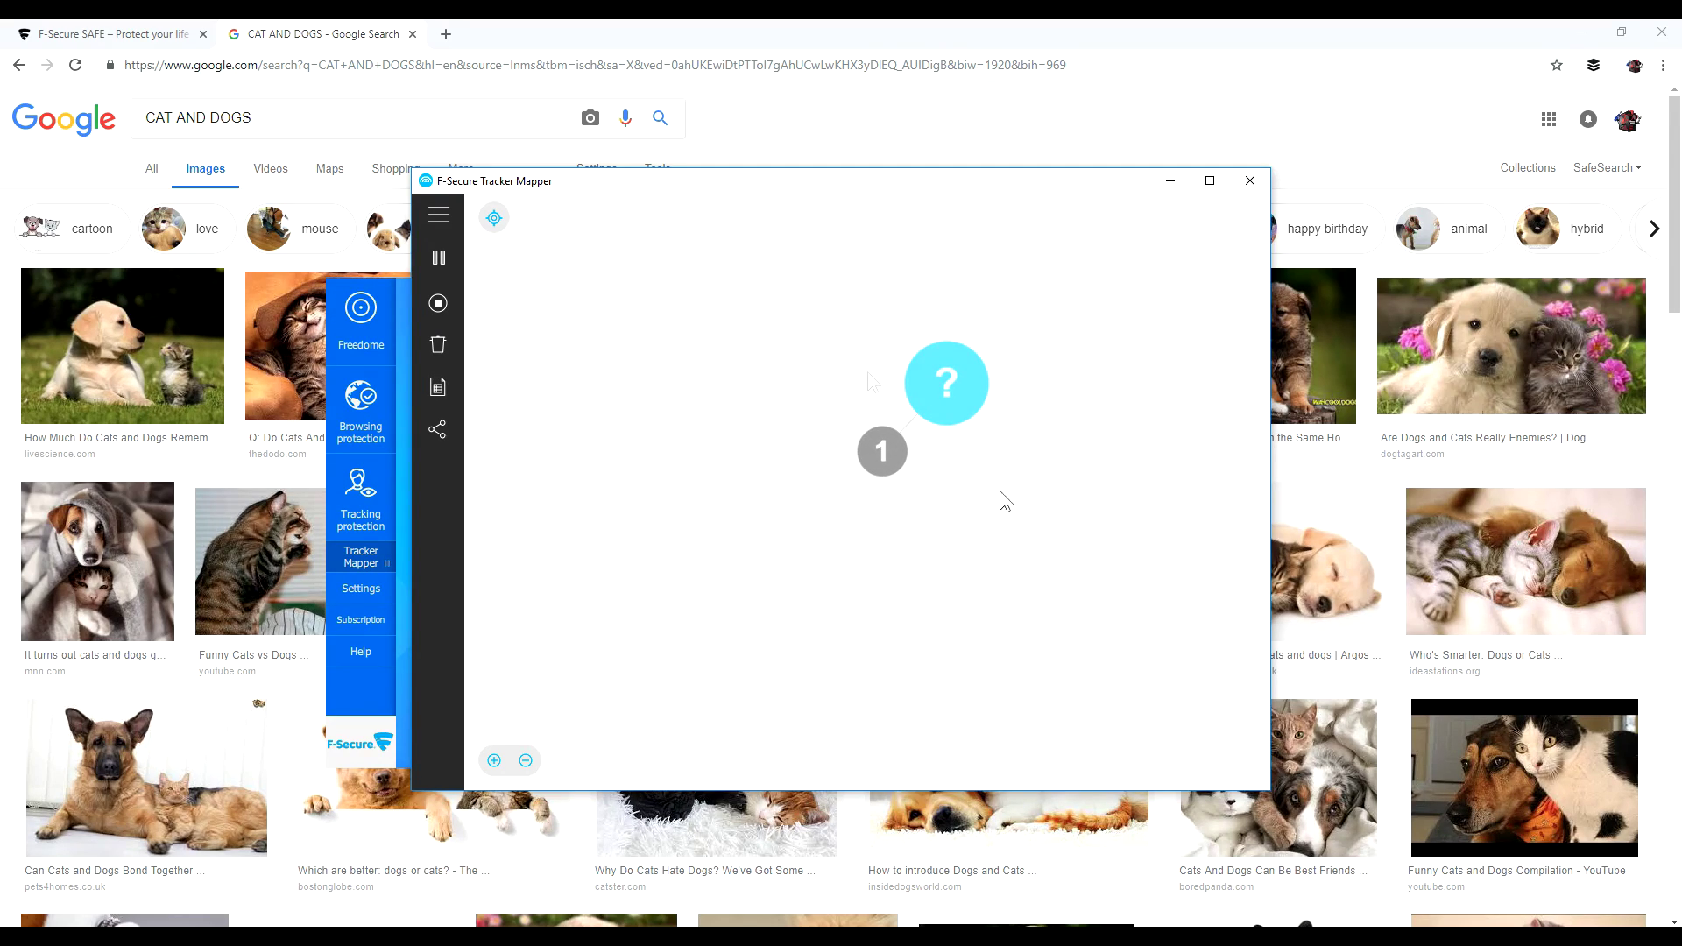
pyautogui.moveTo(886, 447)
pyautogui.moveTo(934, 428)
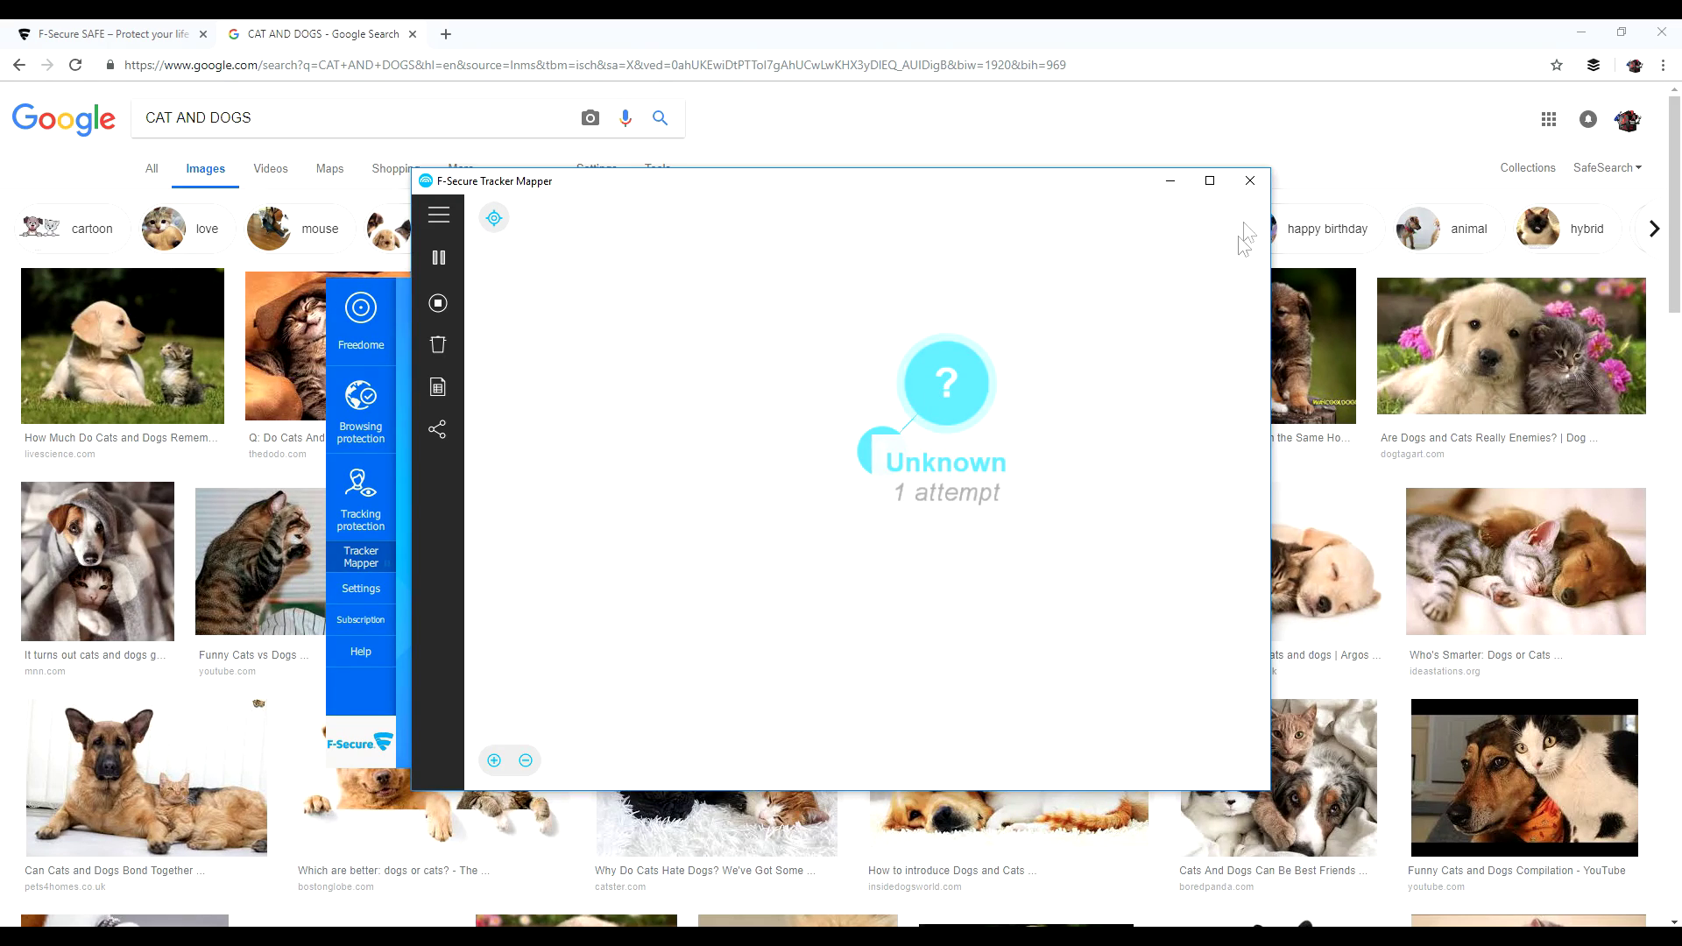
pyautogui.click(1251, 181)
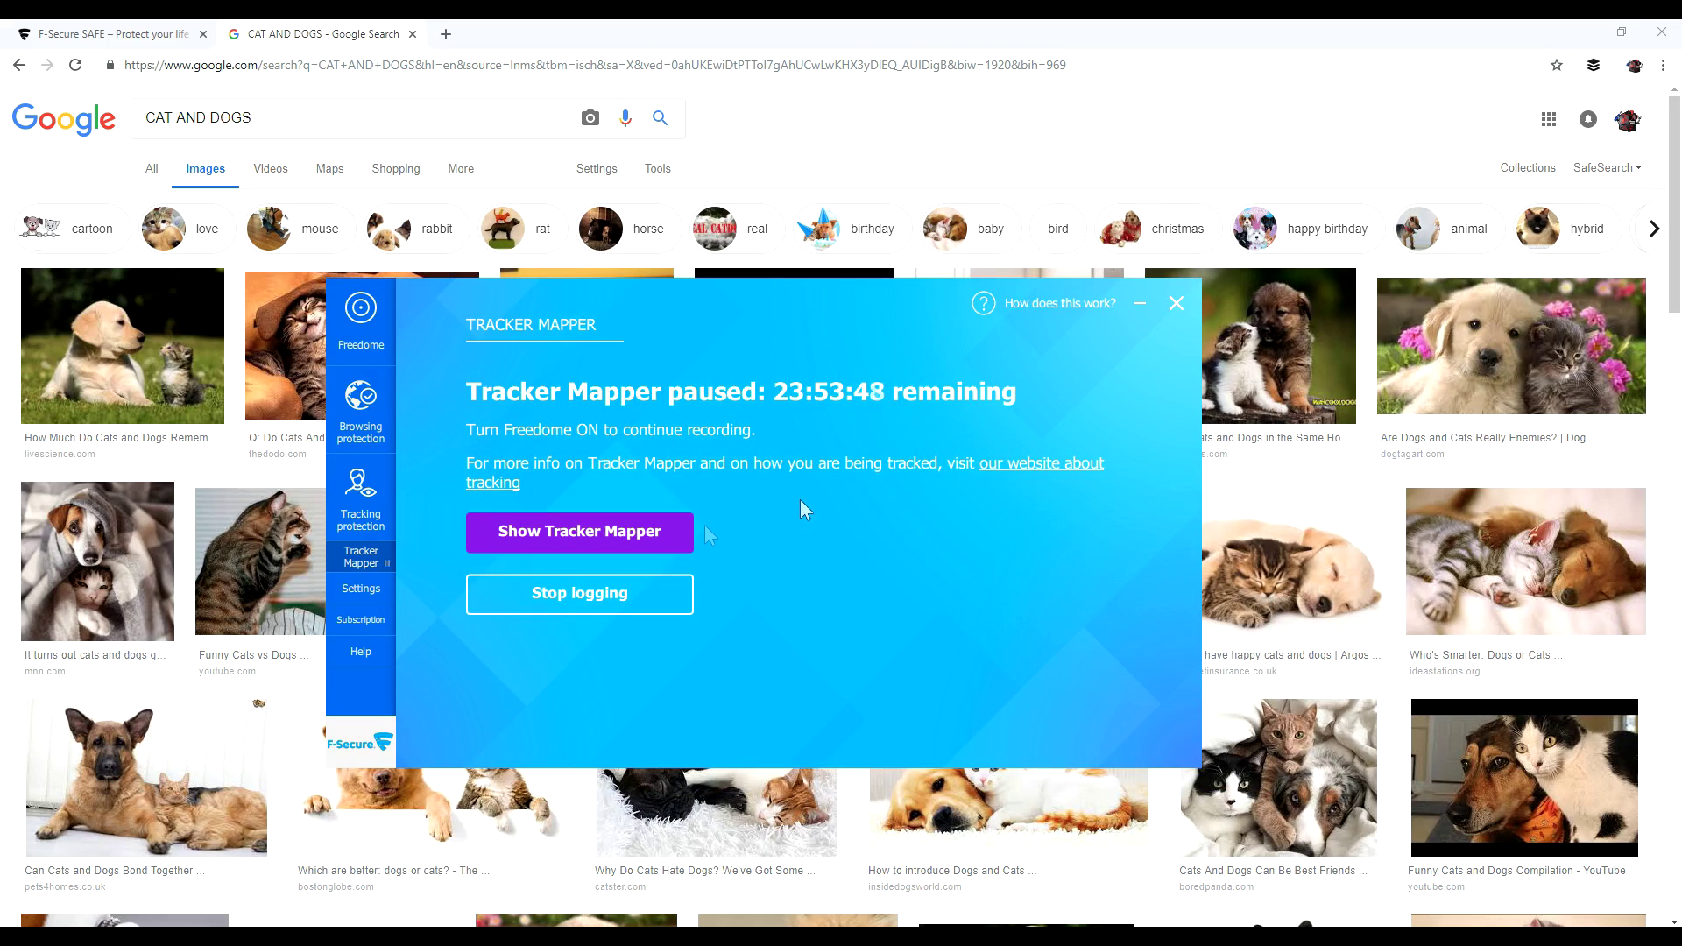
# - Turn FREEDOME protection back on with the Hong Kong location and open netflix.com/browse with the first viewer profile
pyautogui.click(371, 331)
pyautogui.click(776, 539)
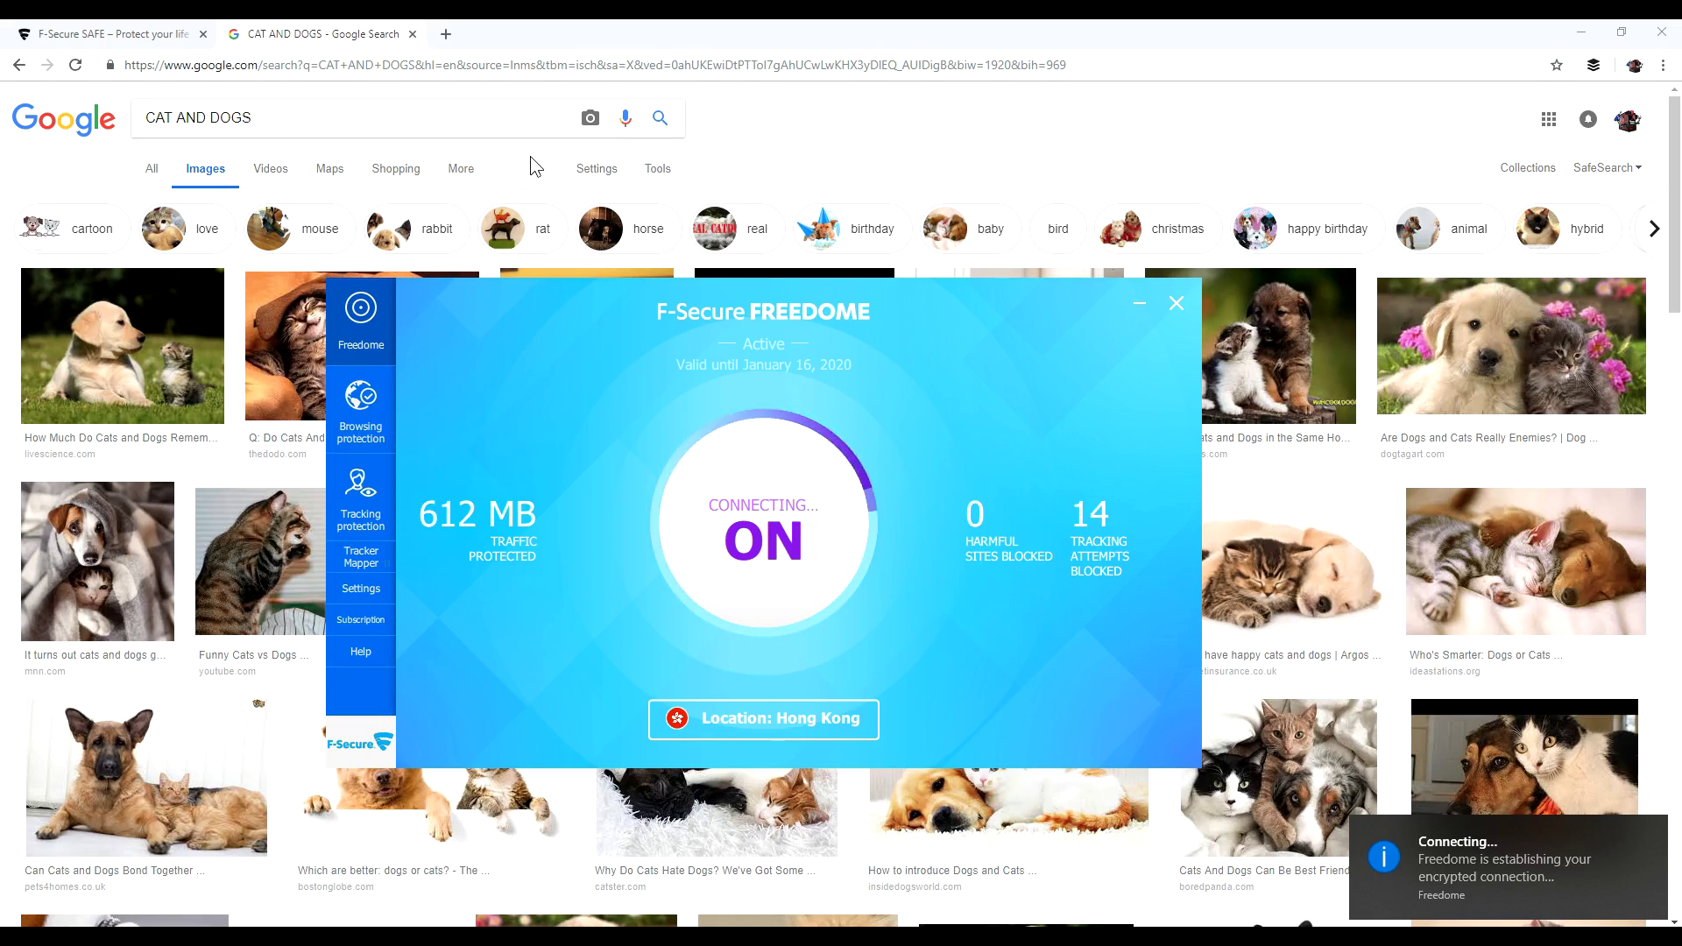
pyautogui.click(424, 65)
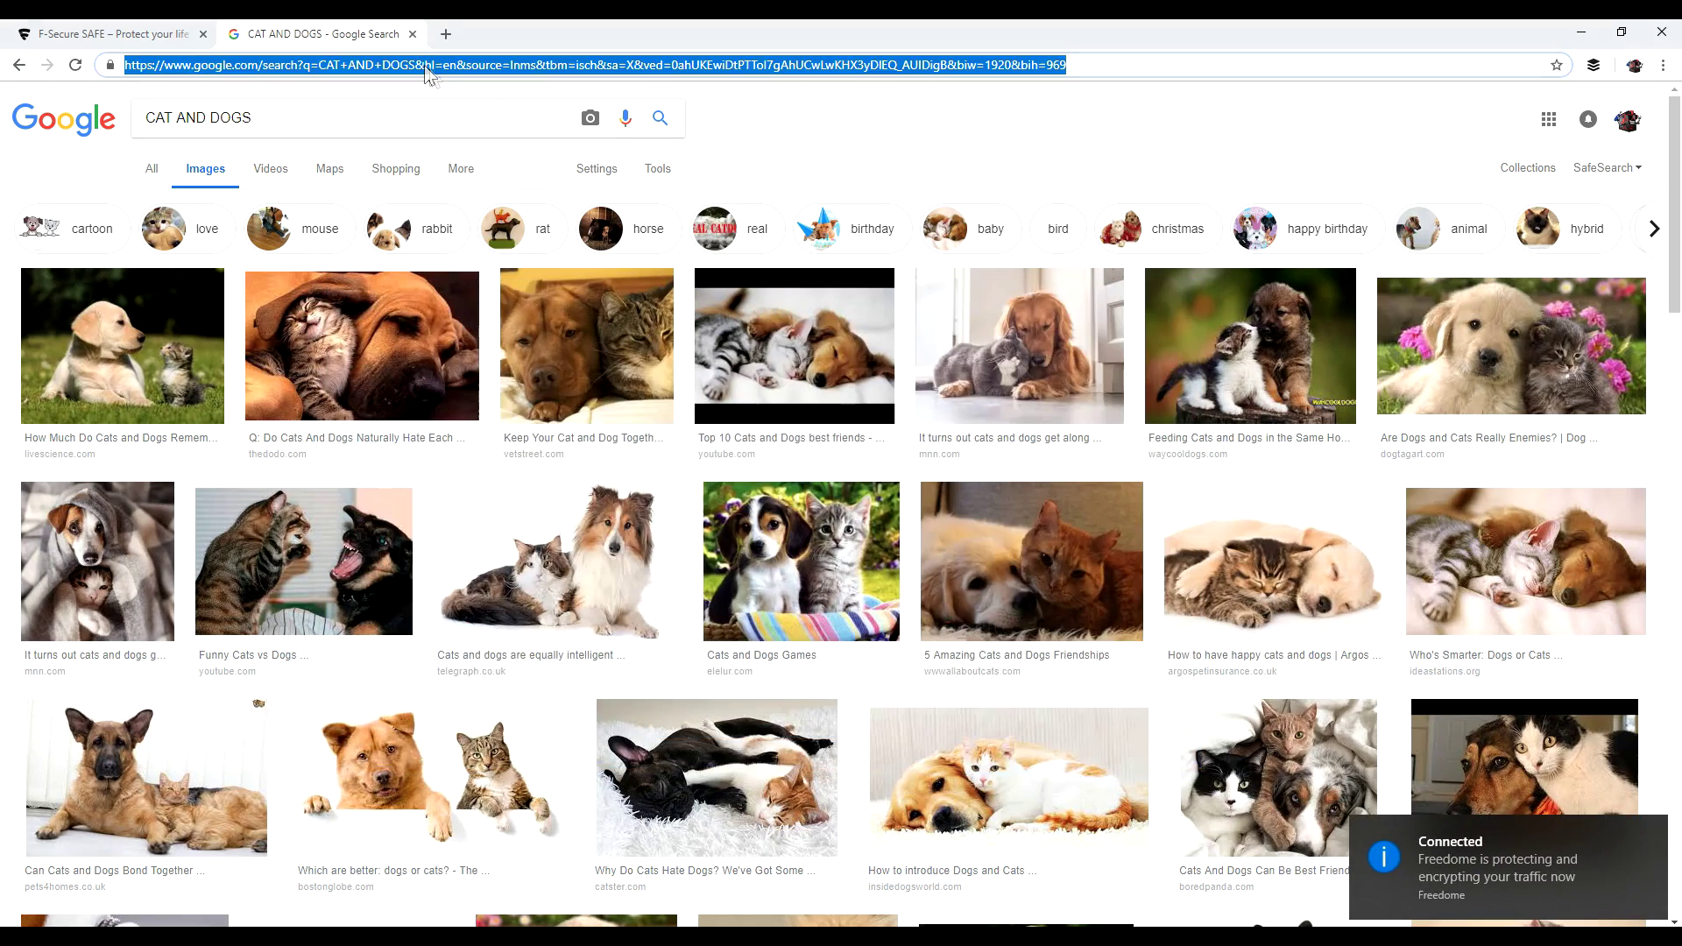
pyautogui.write('netflix')
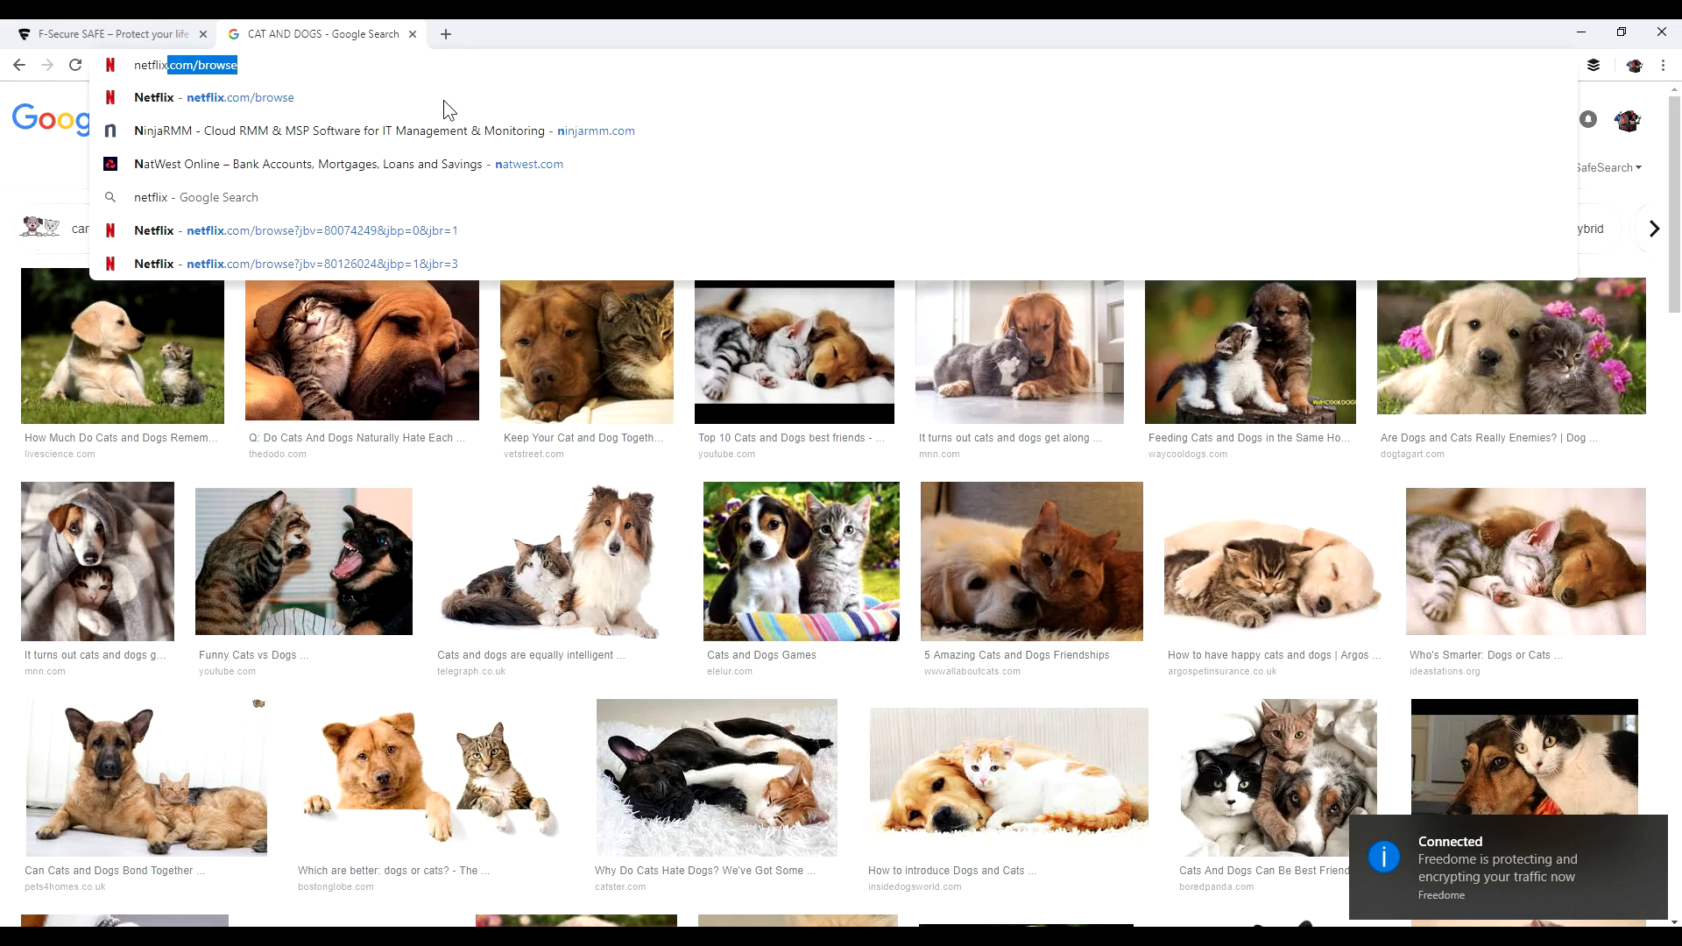
pyautogui.press('Return')
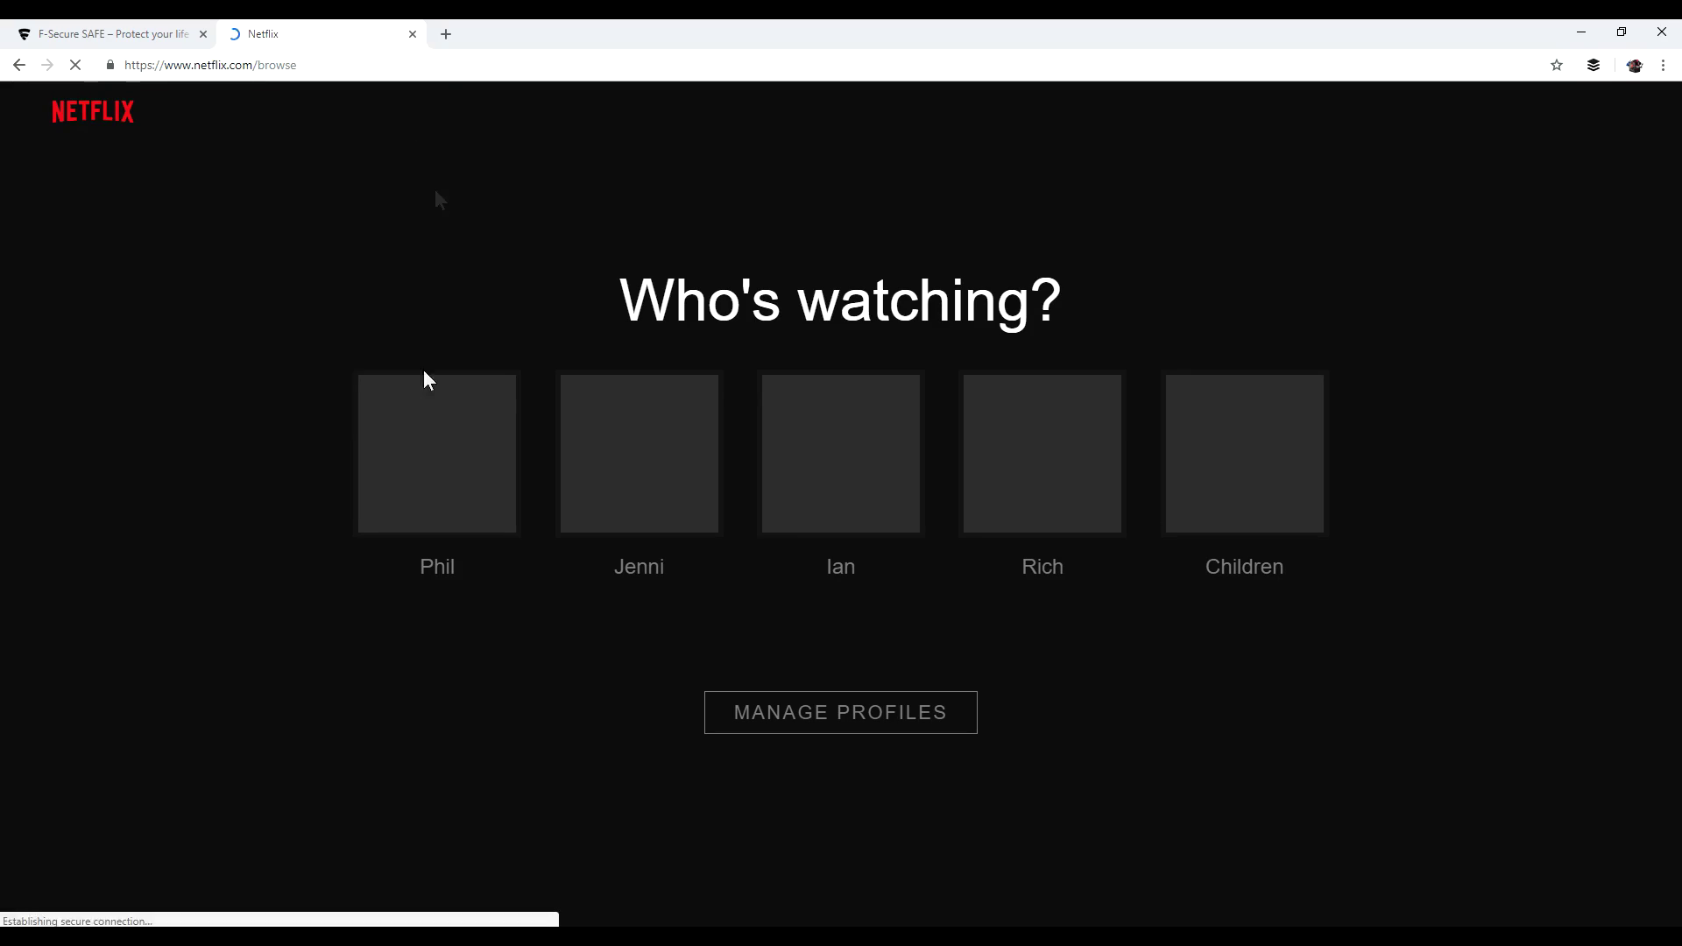
pyautogui.click(452, 464)
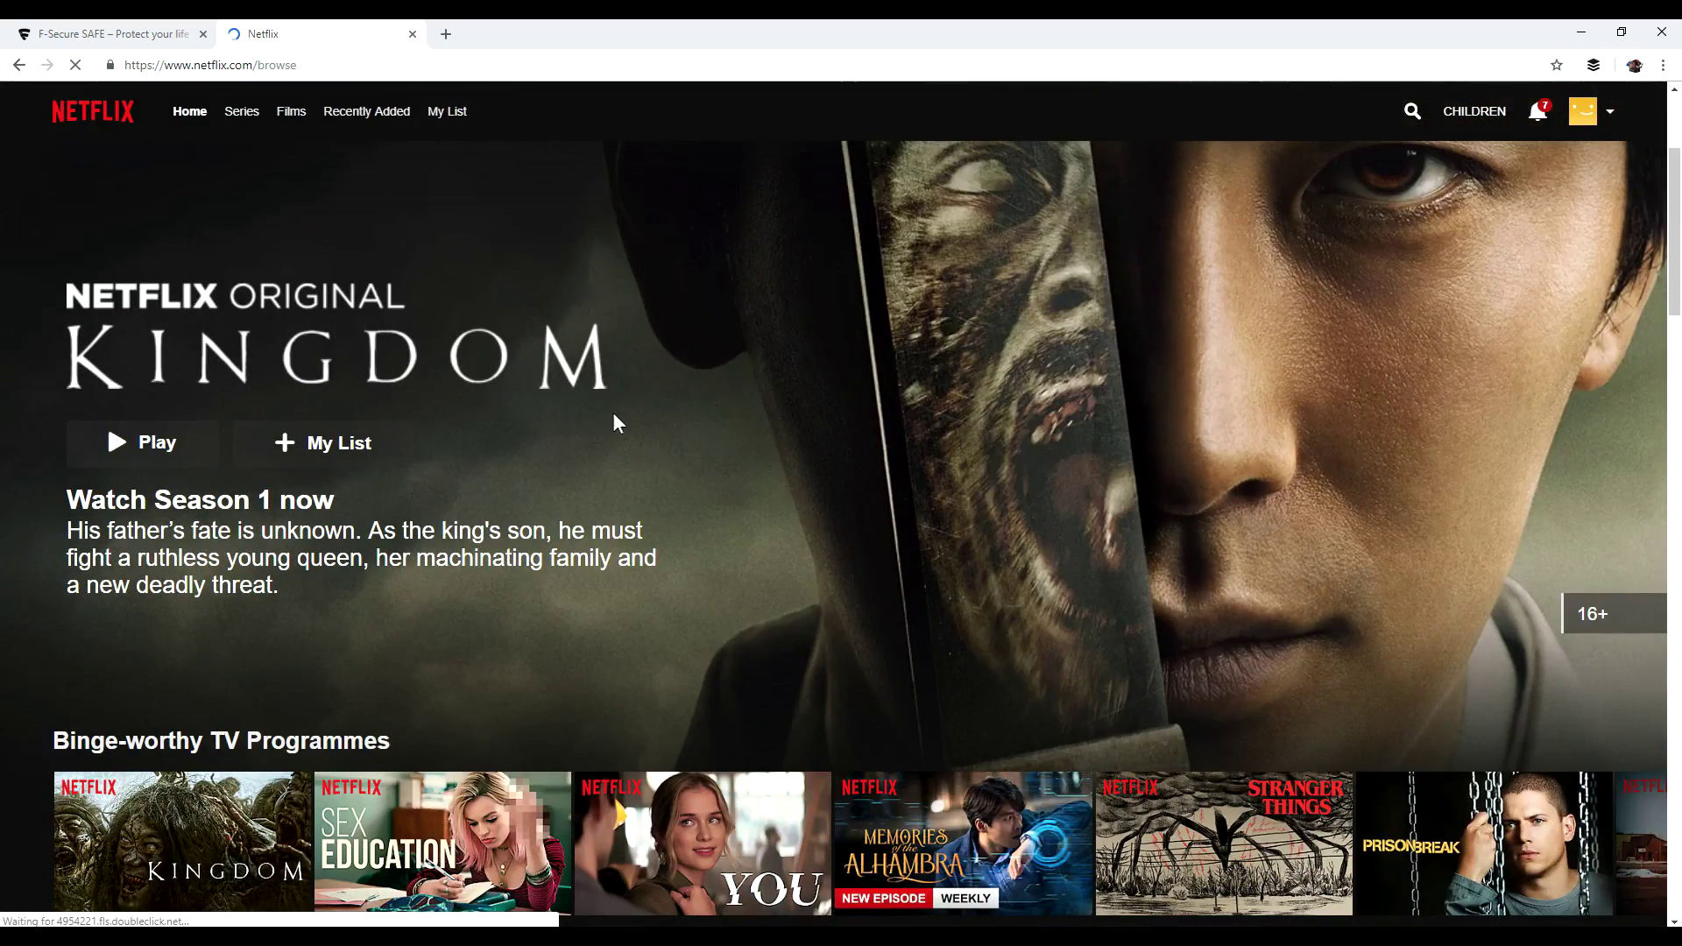
# - Browse the Netflix home page to the Sci-Fi & Fantasy row and try to play Extinction
pyautogui.scroll(-4, 613, 416)
pyautogui.scroll(-2, 663, 363)
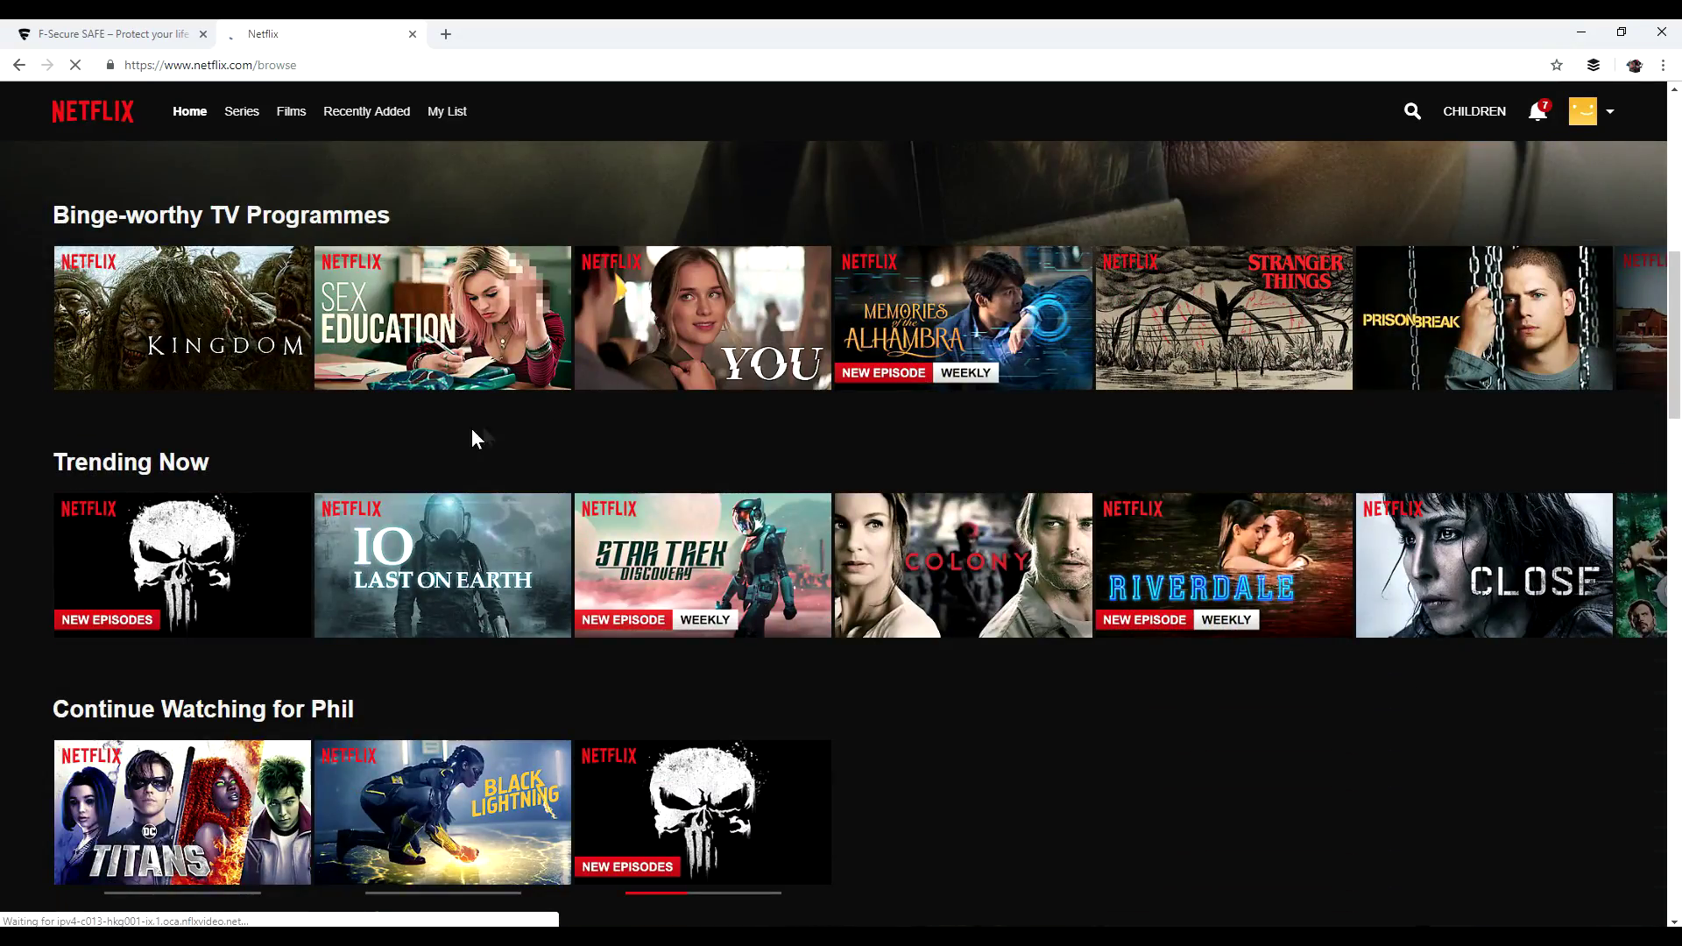
pyautogui.scroll(-7, 480, 429)
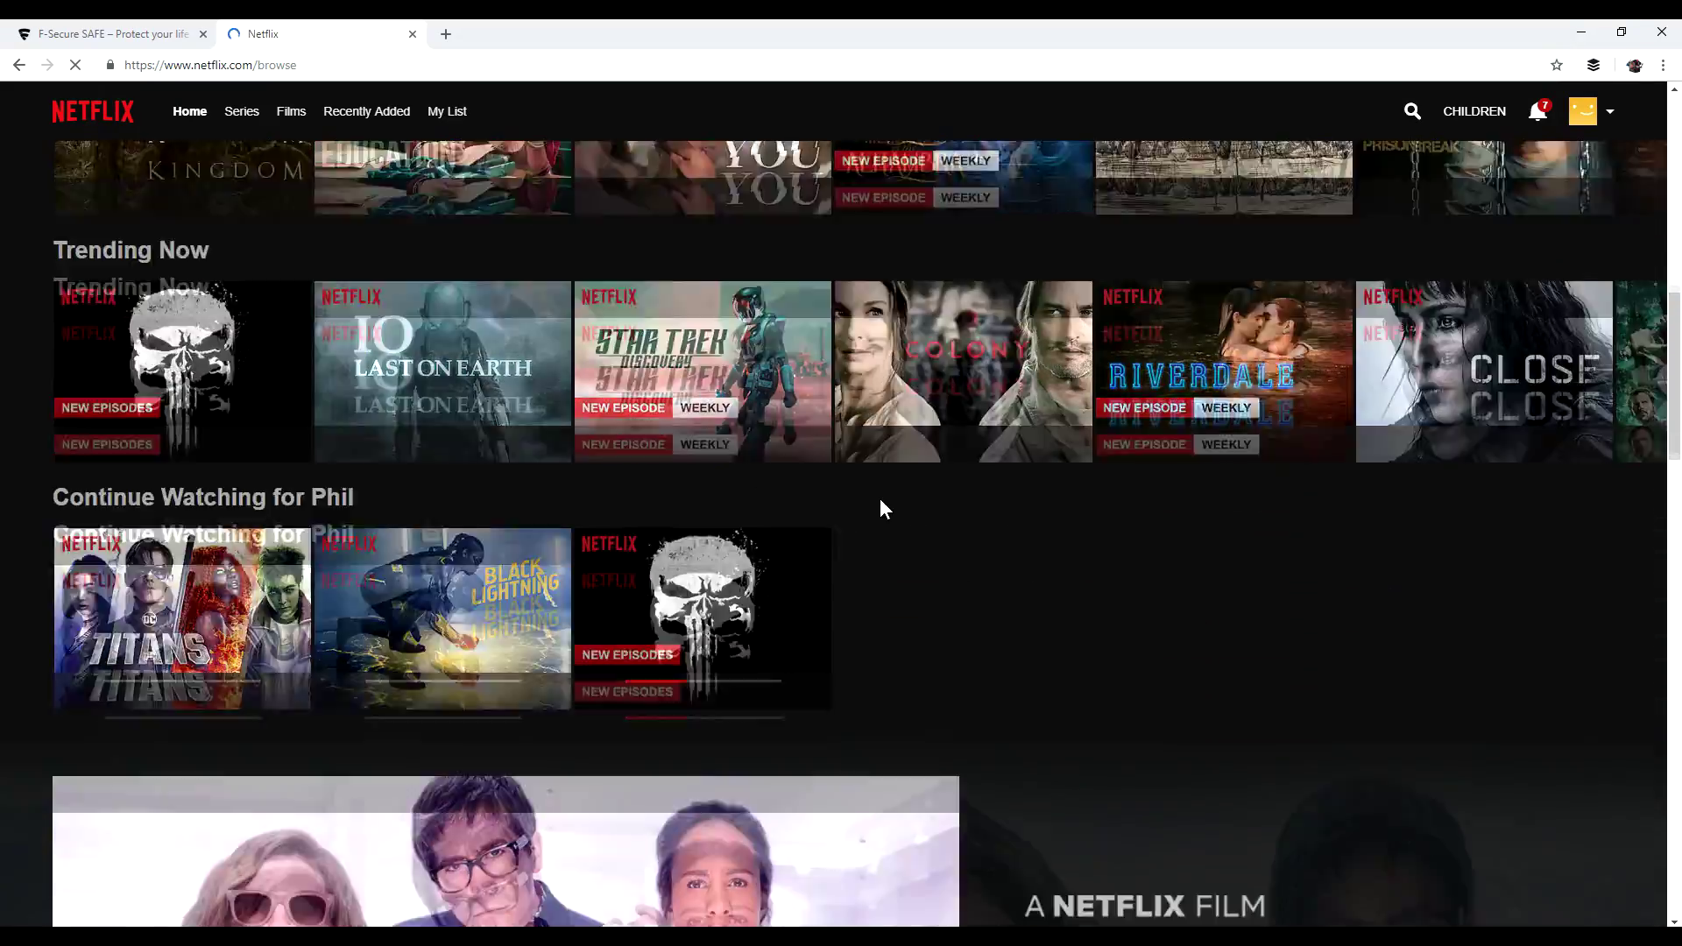
pyautogui.scroll(-10, 992, 480)
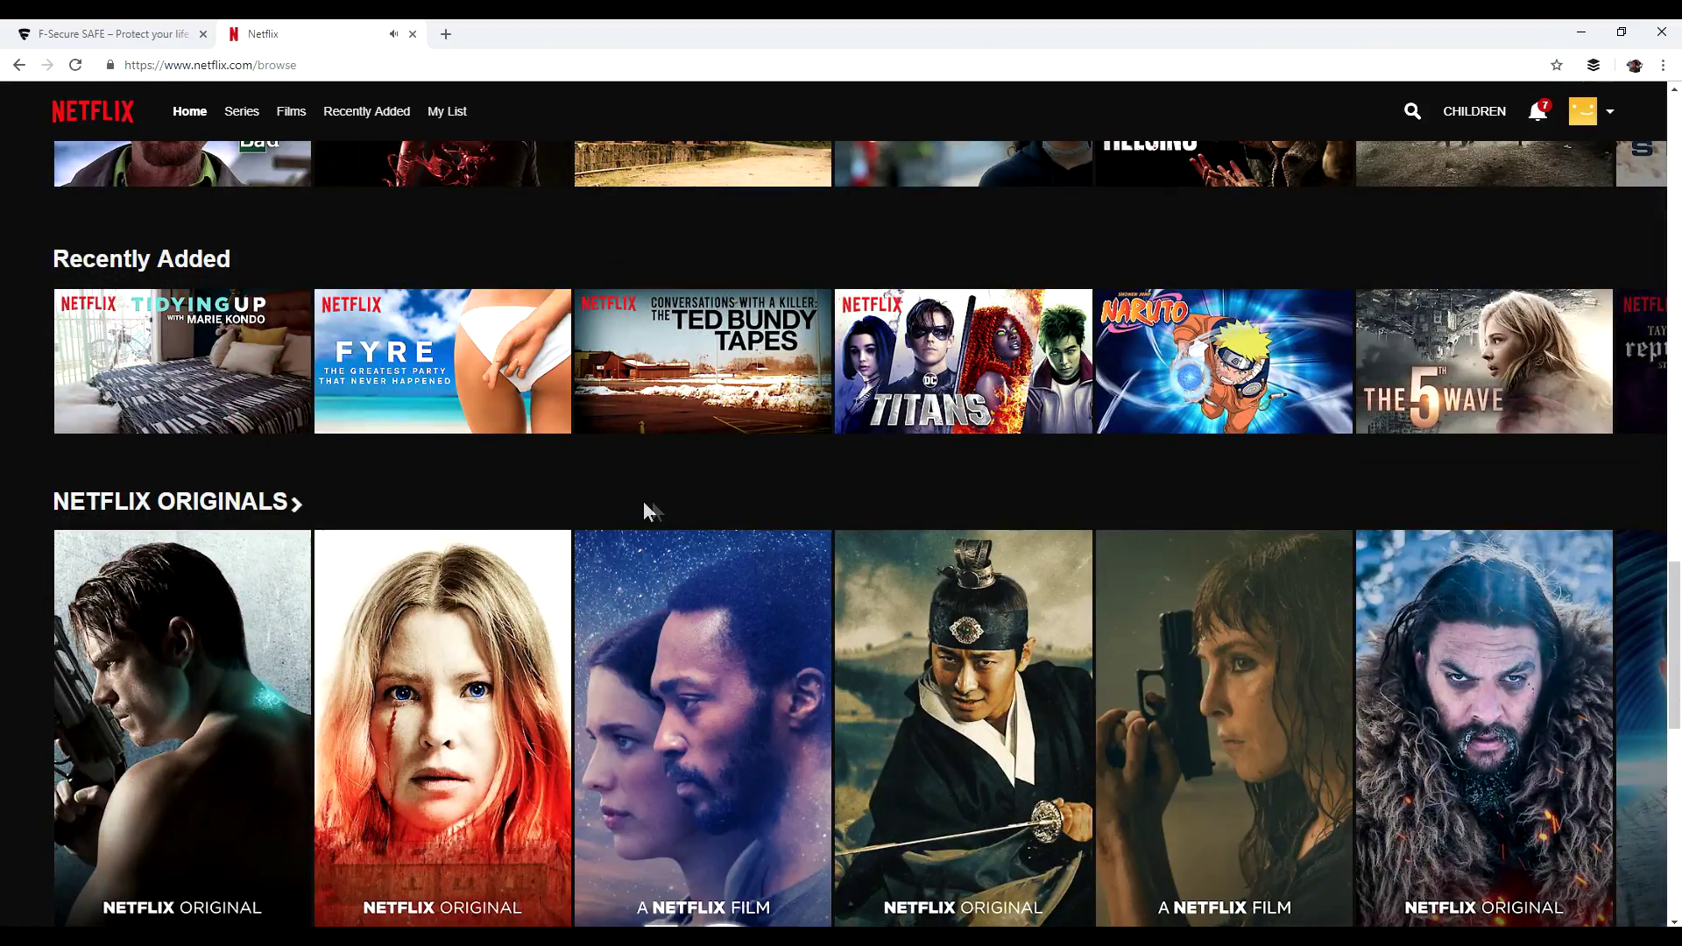
pyautogui.scroll(-8, 844, 490)
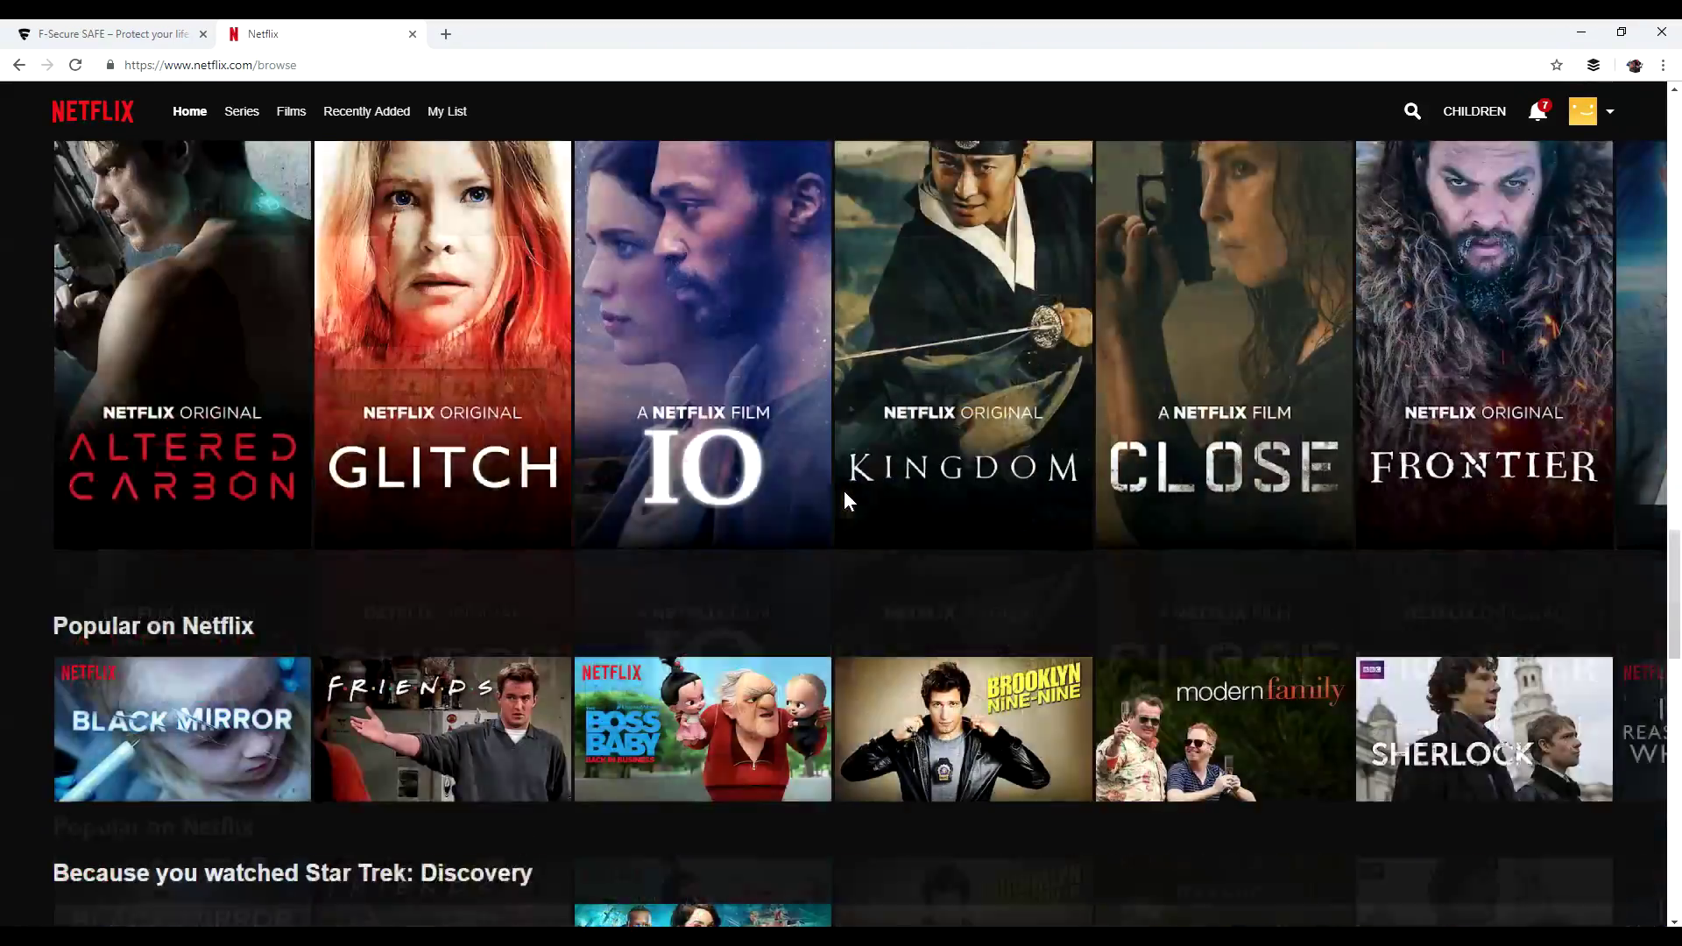
pyautogui.scroll(-3, 656, 524)
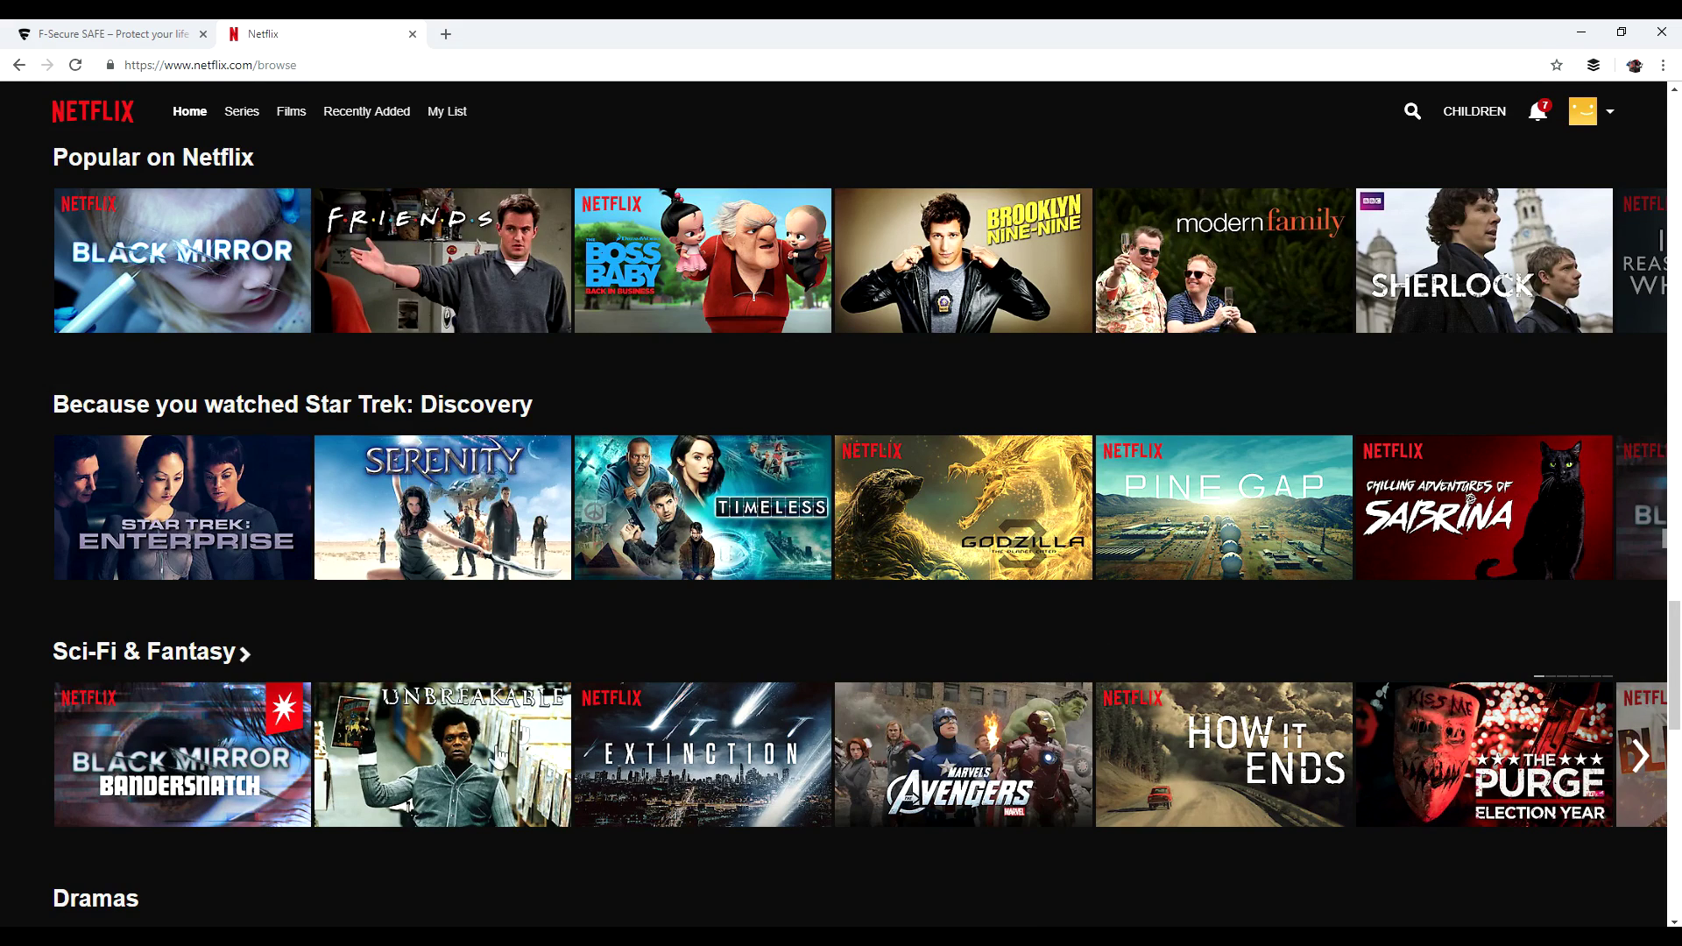
pyautogui.click(724, 767)
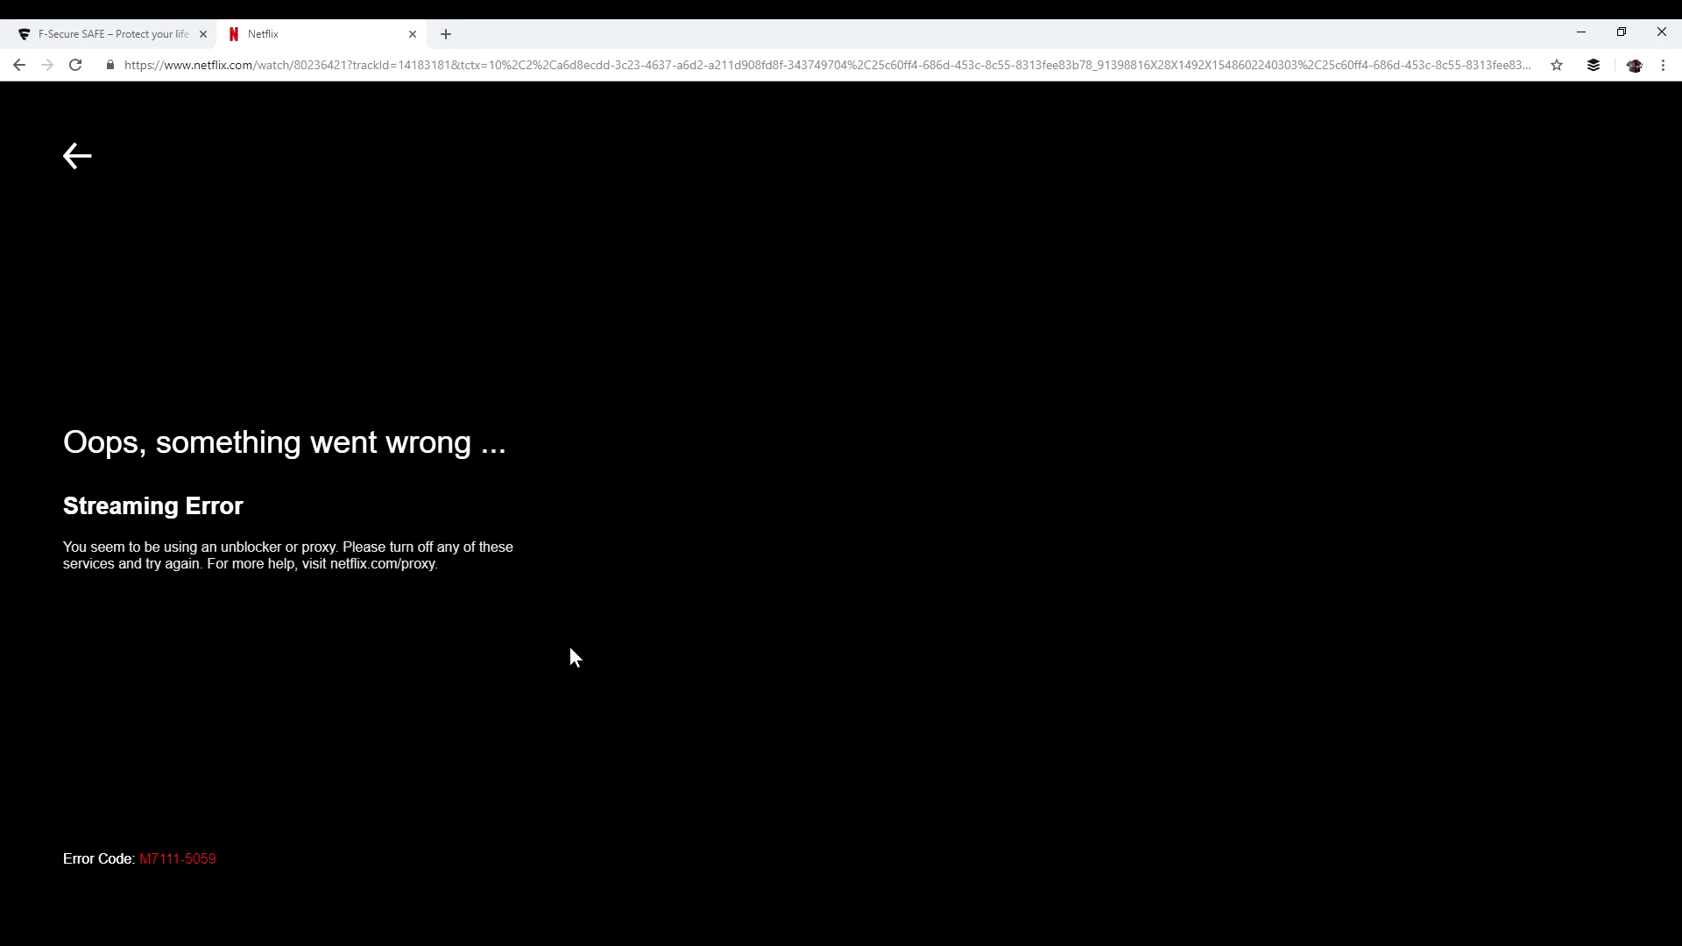
# - Bring FREEDOME to the front and change the VPN location to United States, East Coast
pyautogui.click(760, 936)
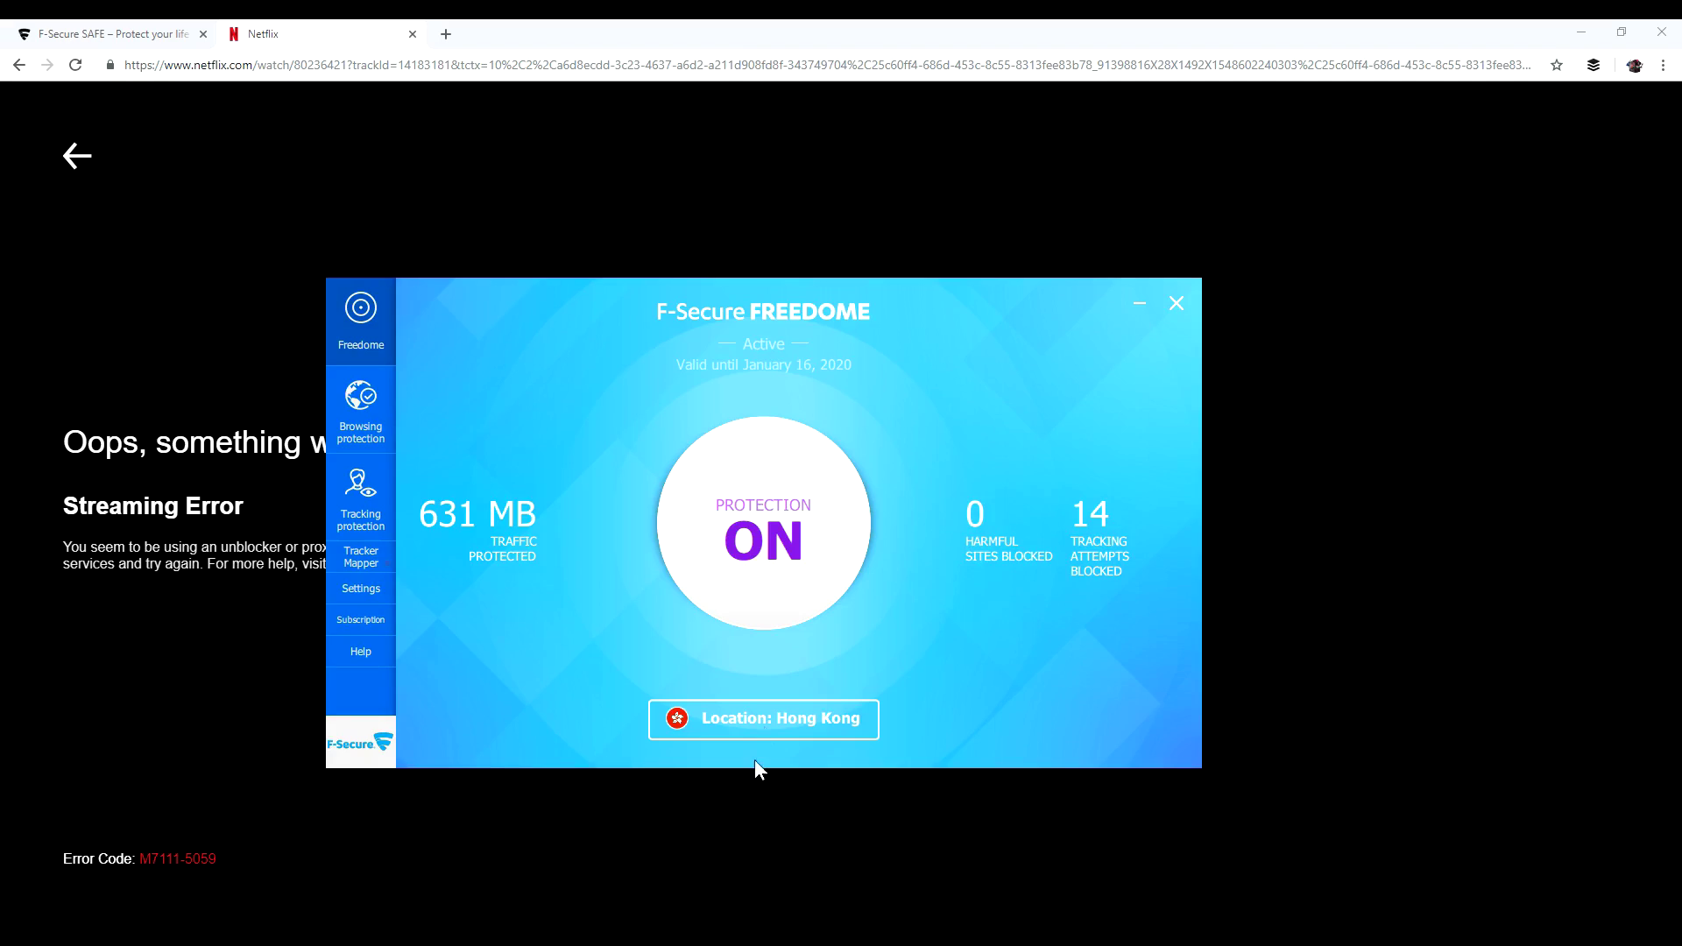
pyautogui.click(759, 722)
pyautogui.scroll(-2, 649, 638)
pyautogui.scroll(-10, 649, 638)
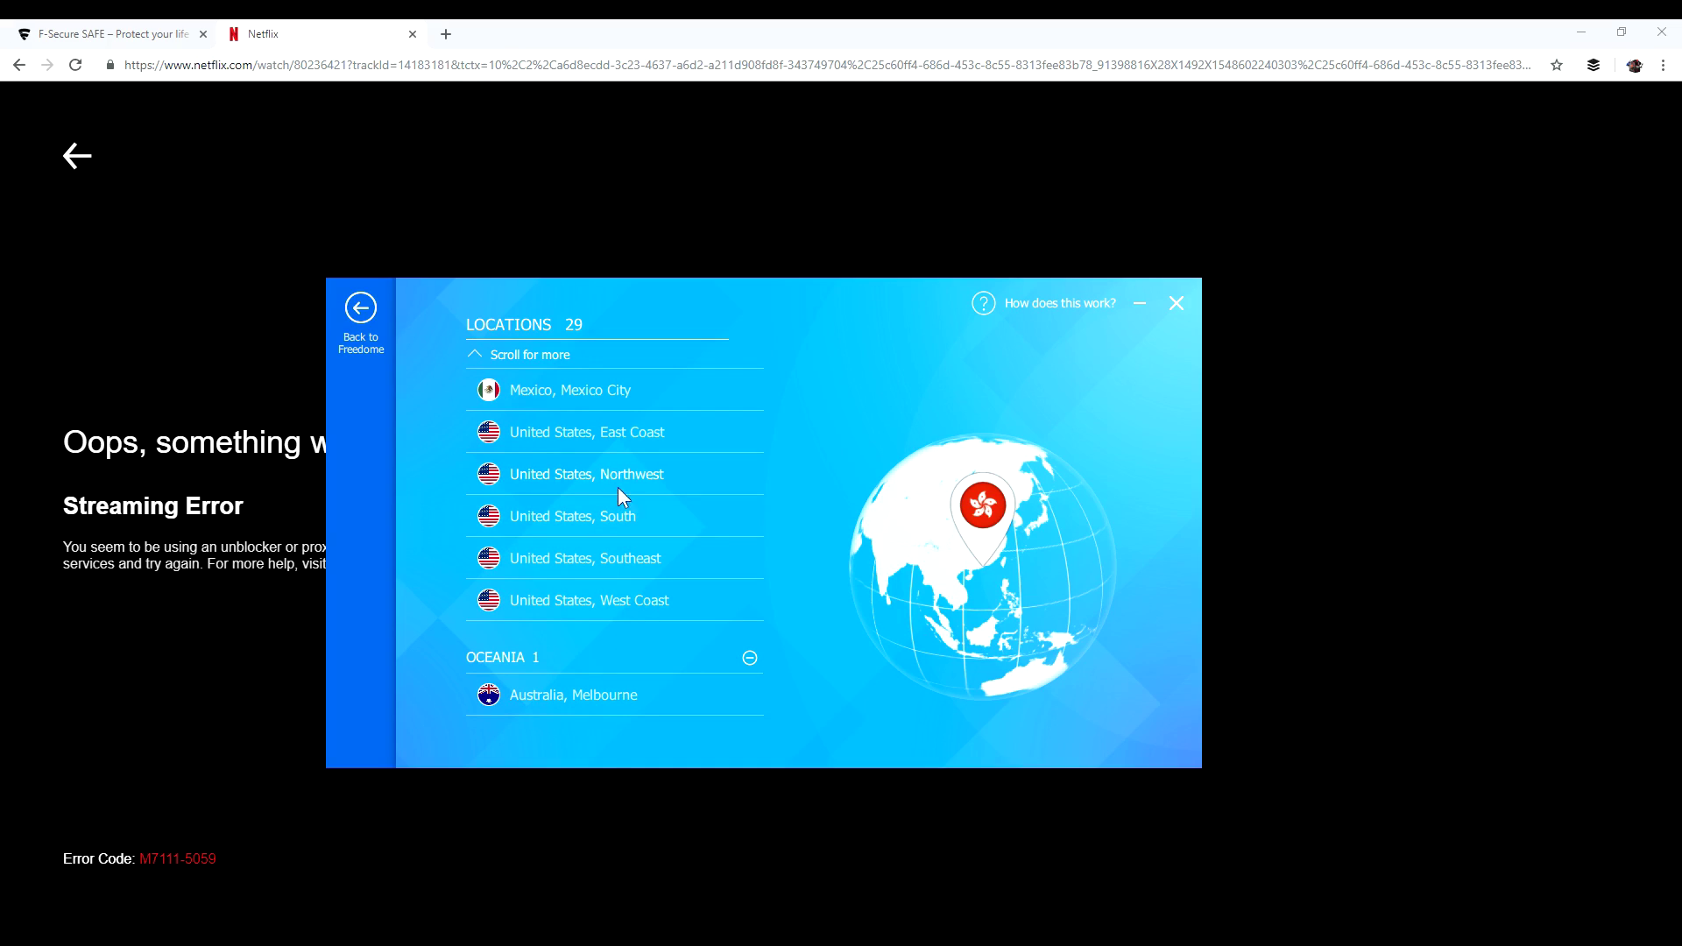
pyautogui.click(635, 434)
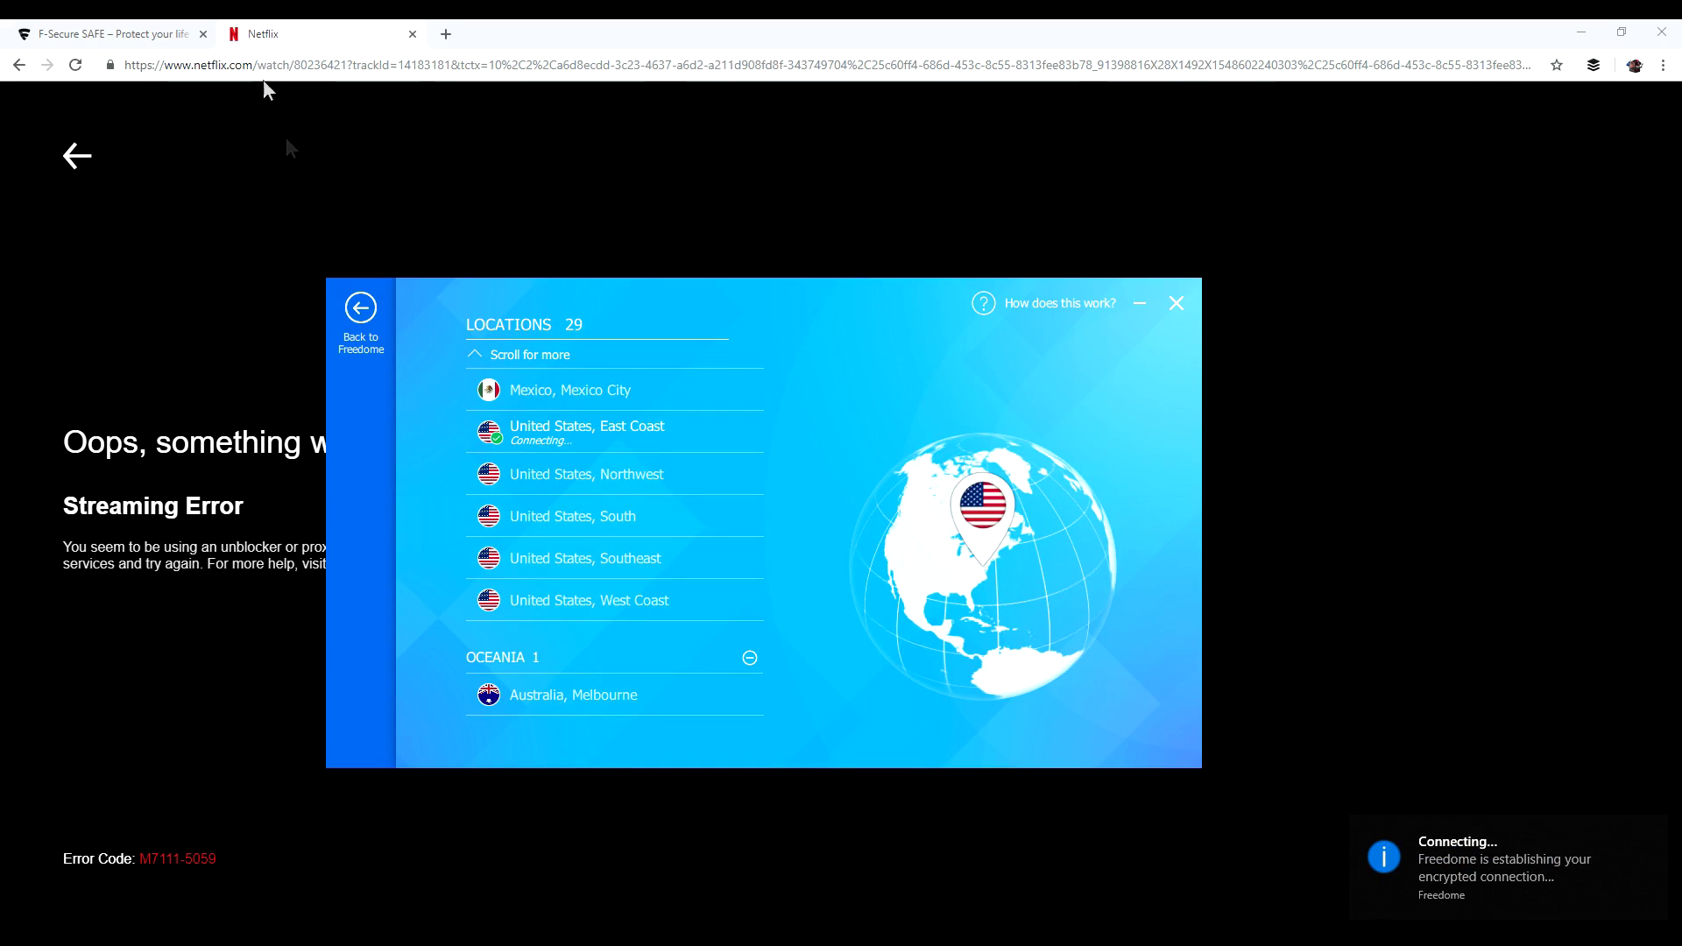
# - Switch back to the browser and load netflix.com/browse again over the new VPN connection, retrying after the interruption
pyautogui.click(266, 70)
pyautogui.write('net')
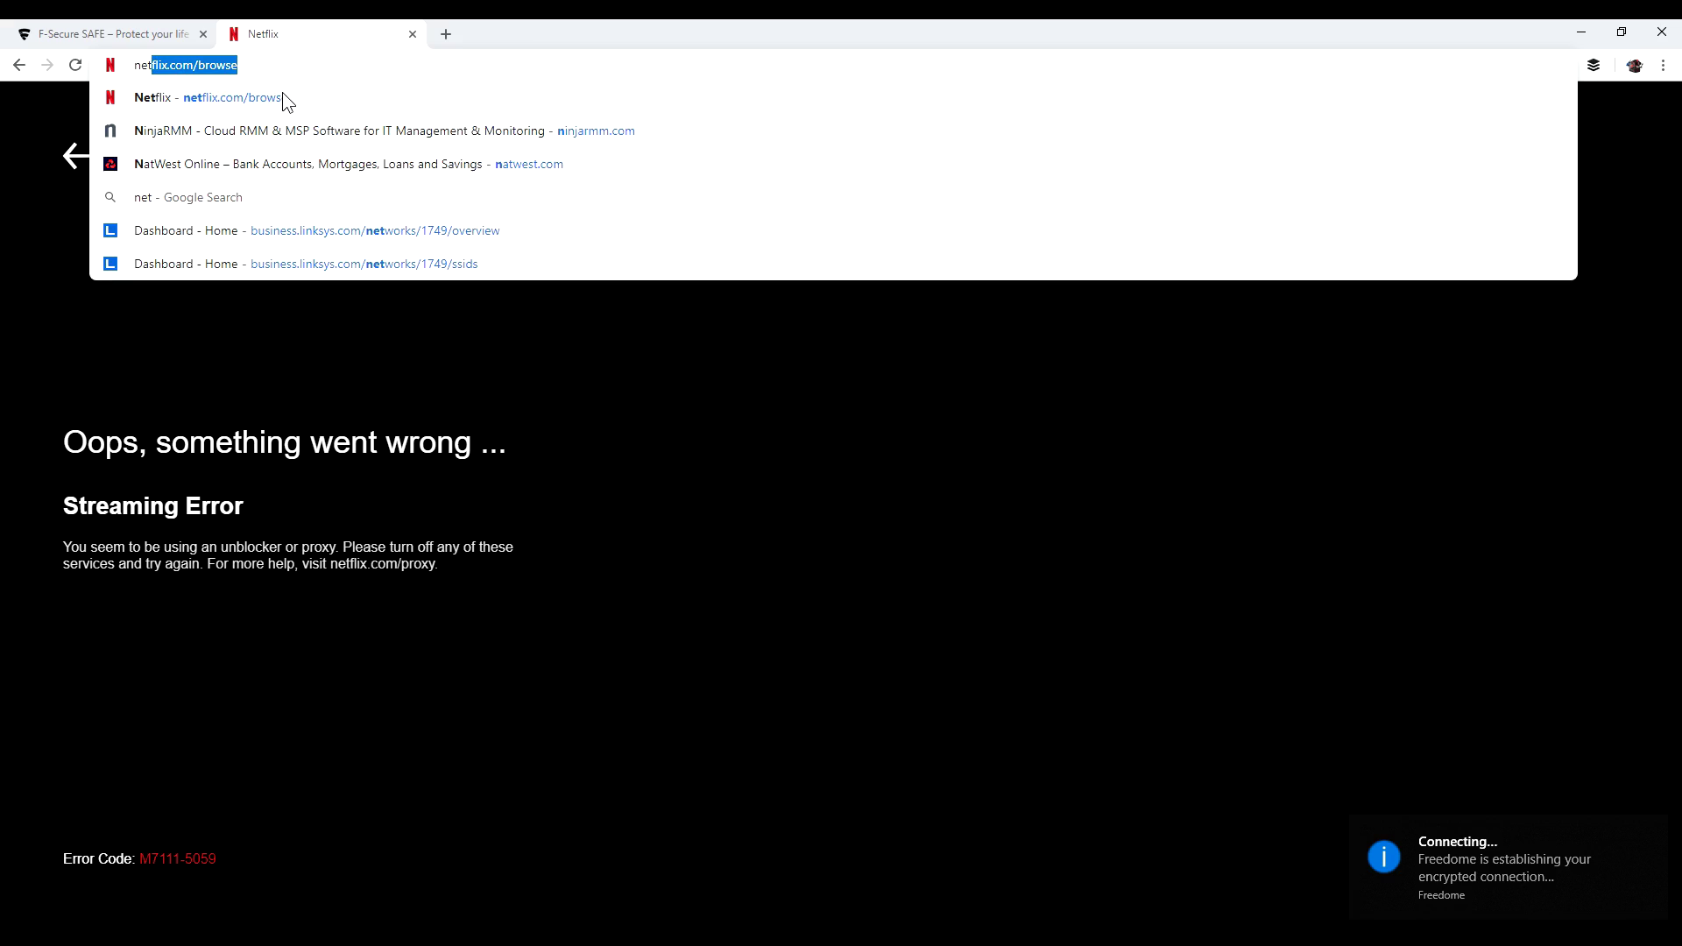
pyautogui.click(223, 103)
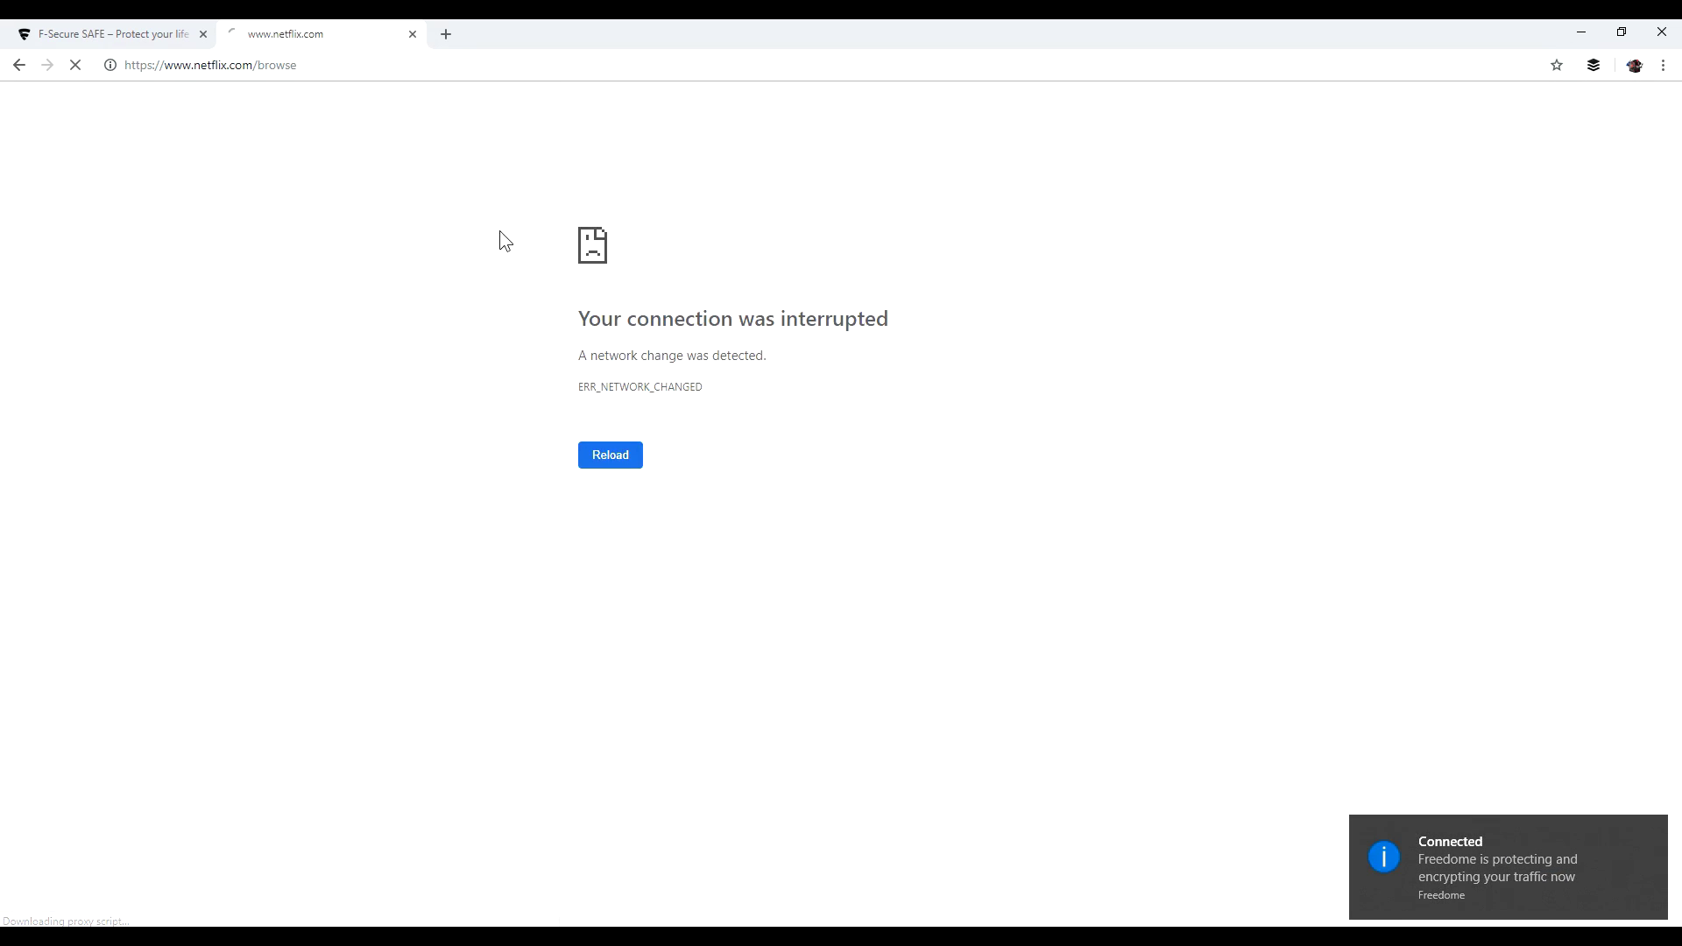
pyautogui.click(360, 76)
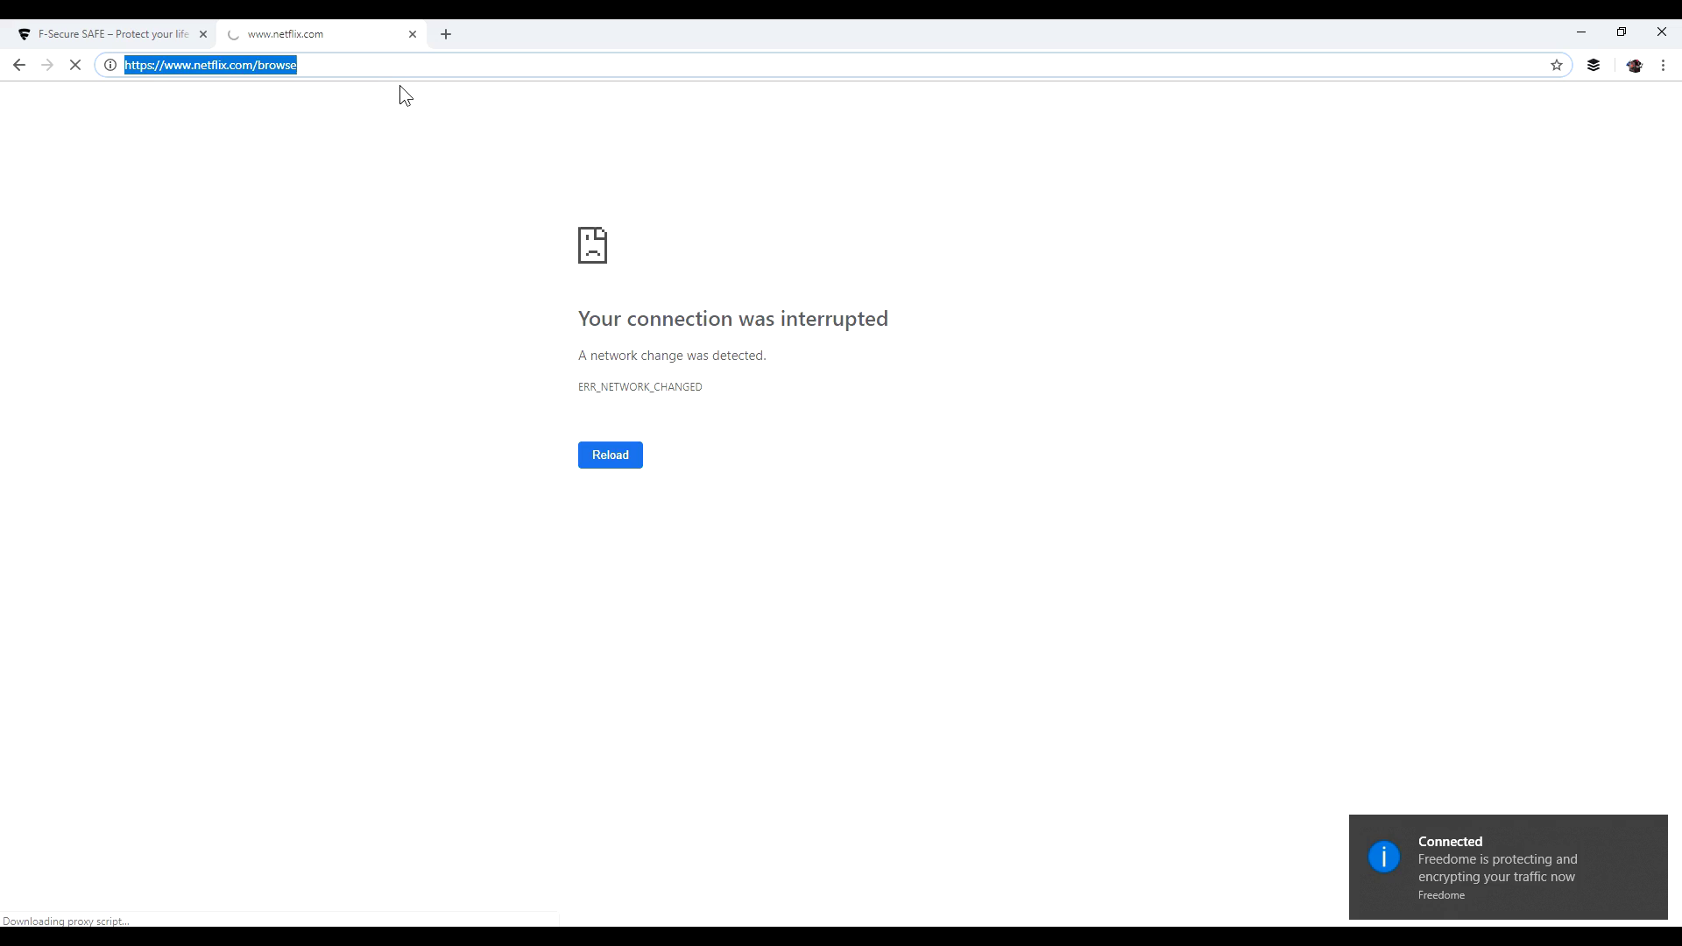
pyautogui.press('Return')
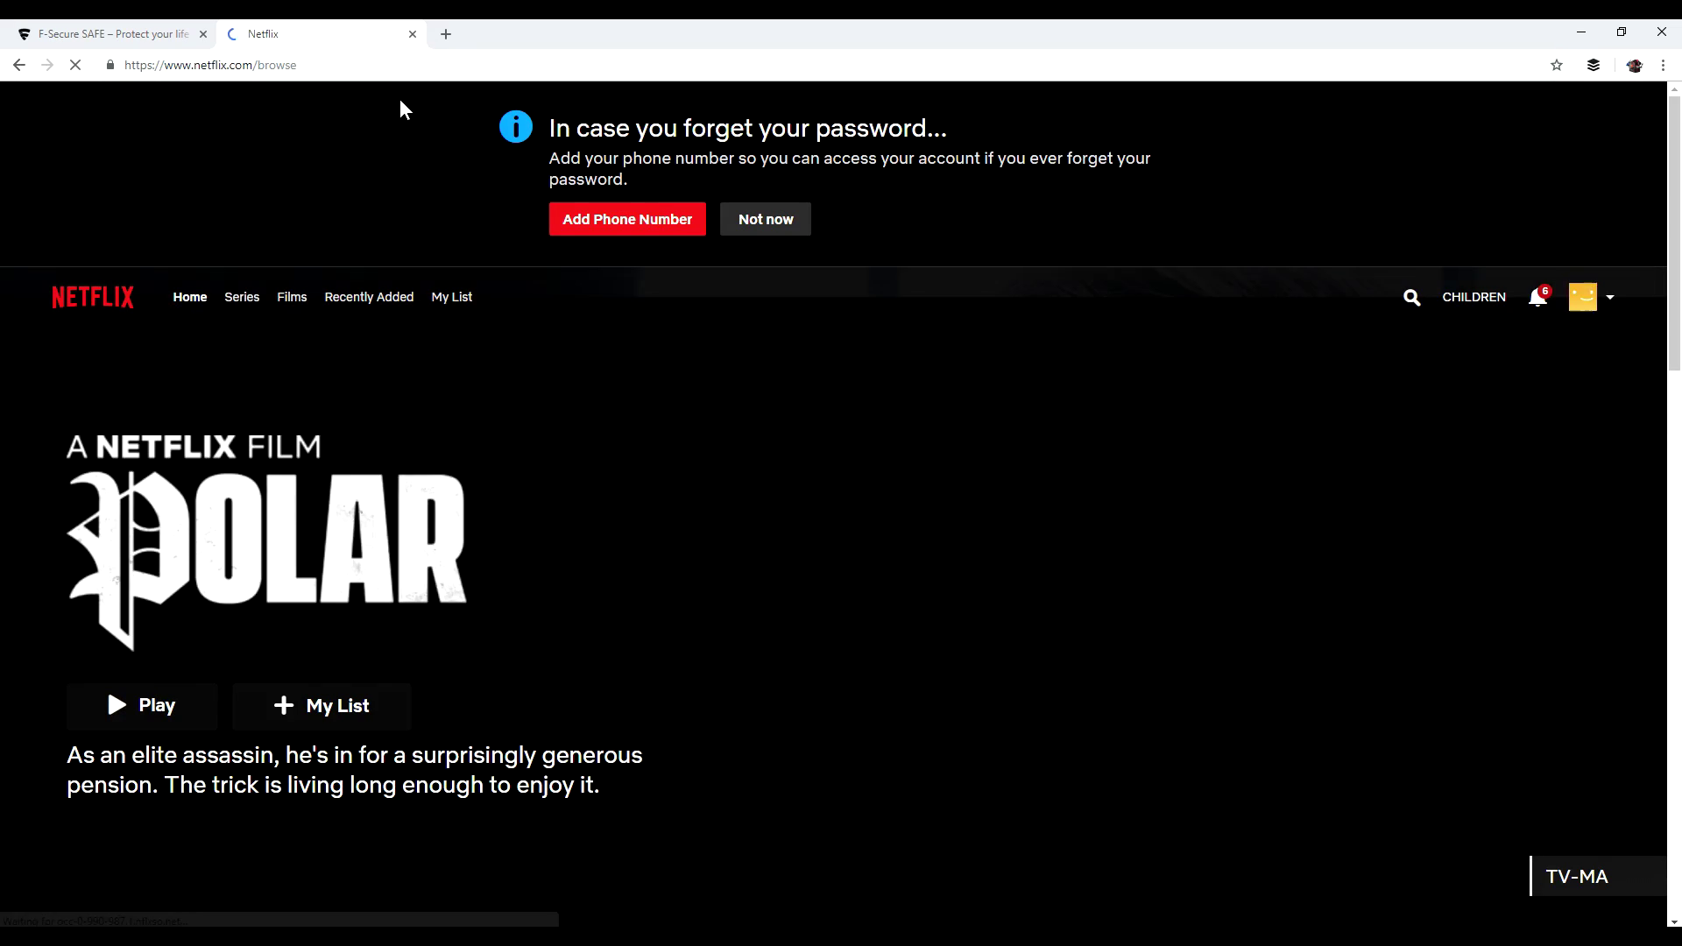
# - Browse the Netflix home page to the Recently Added row and try to play Black Earth Rising
pyautogui.scroll(-3, 438, 368)
pyautogui.scroll(-4, 460, 351)
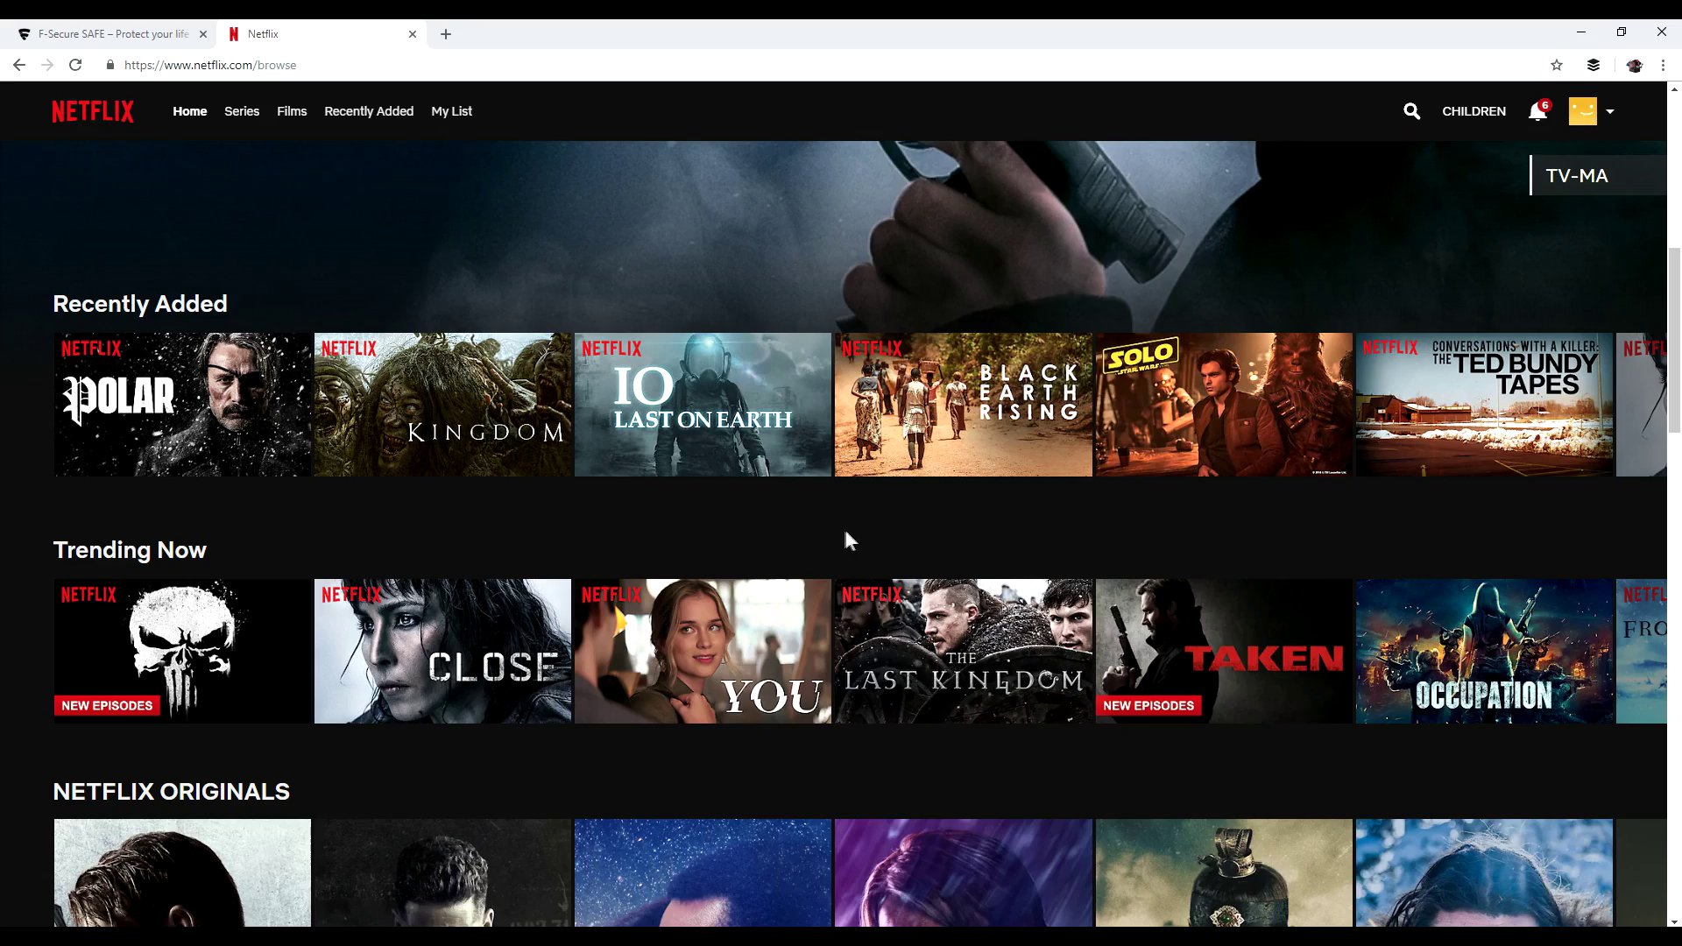
pyautogui.moveTo(1026, 741)
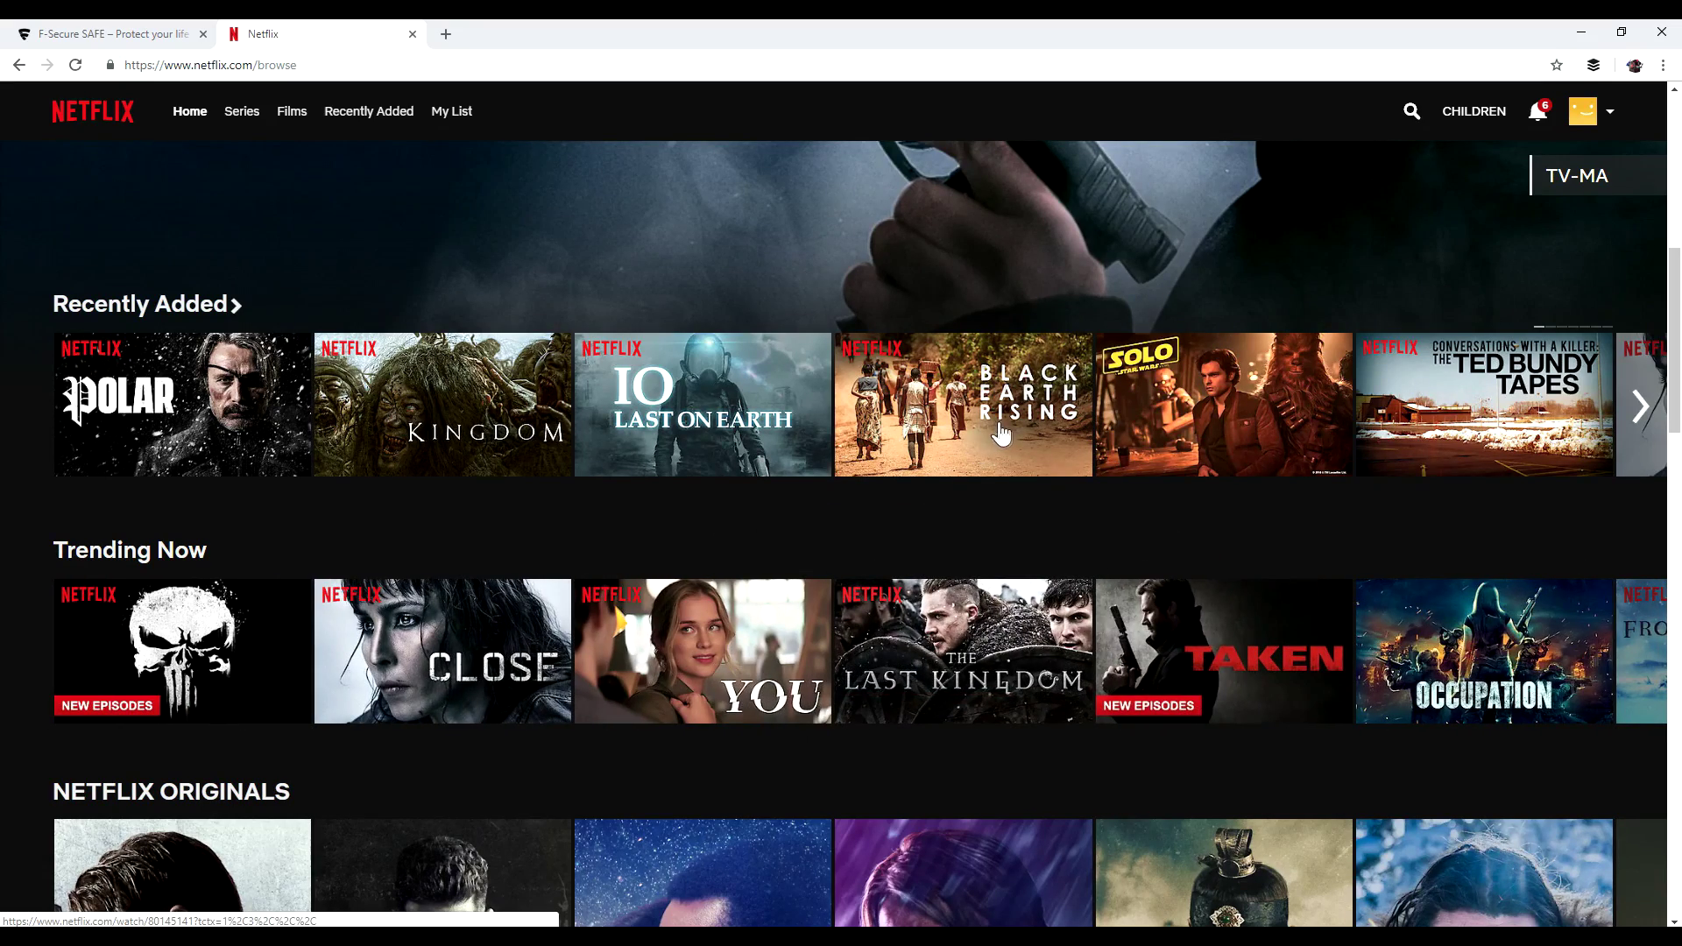
pyautogui.moveTo(1019, 399)
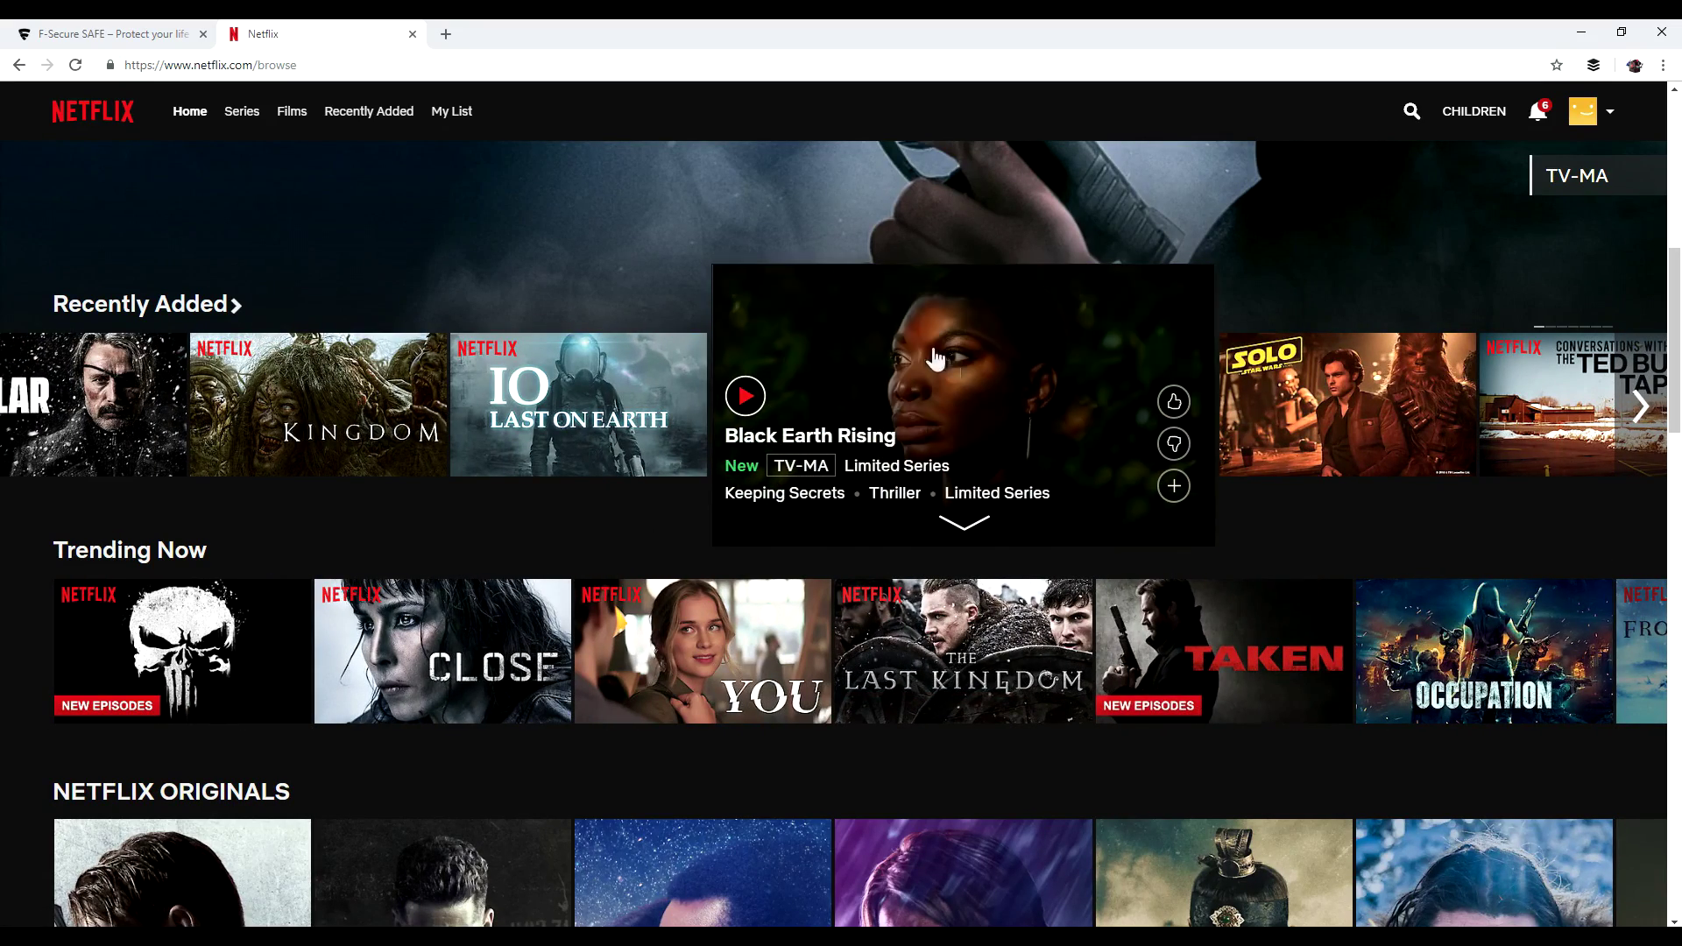
pyautogui.click(954, 383)
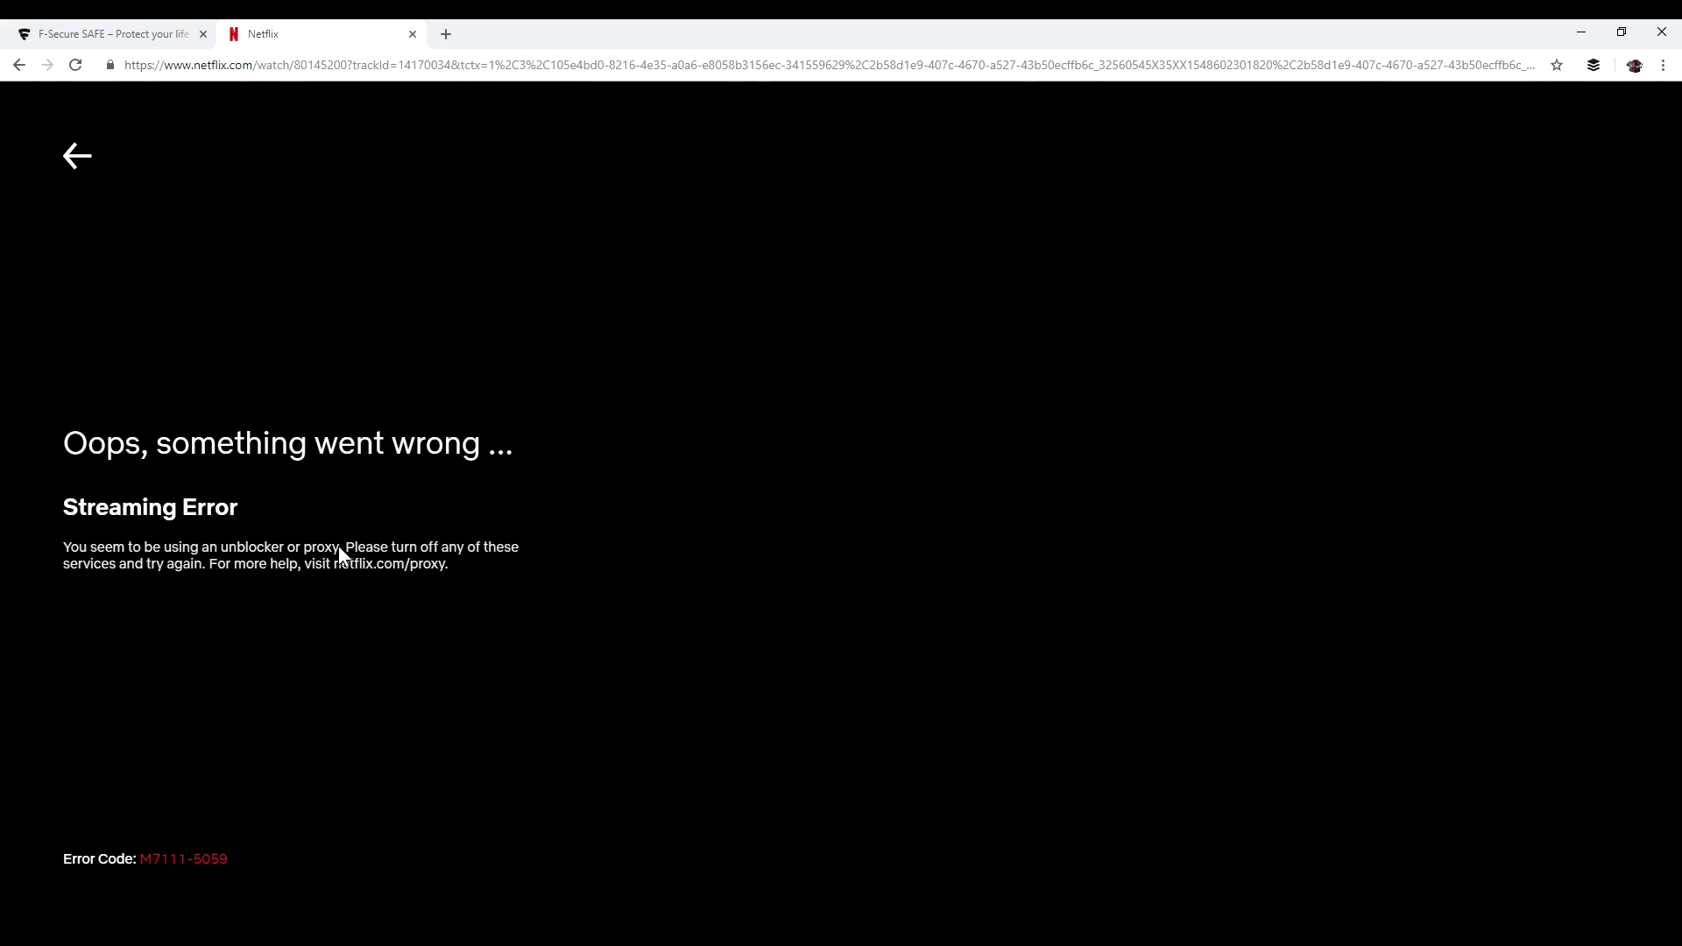
# - Switch to FREEDOME, leave its list of VPN locations and turn the VPN protection off
pyautogui.click(533, 65)
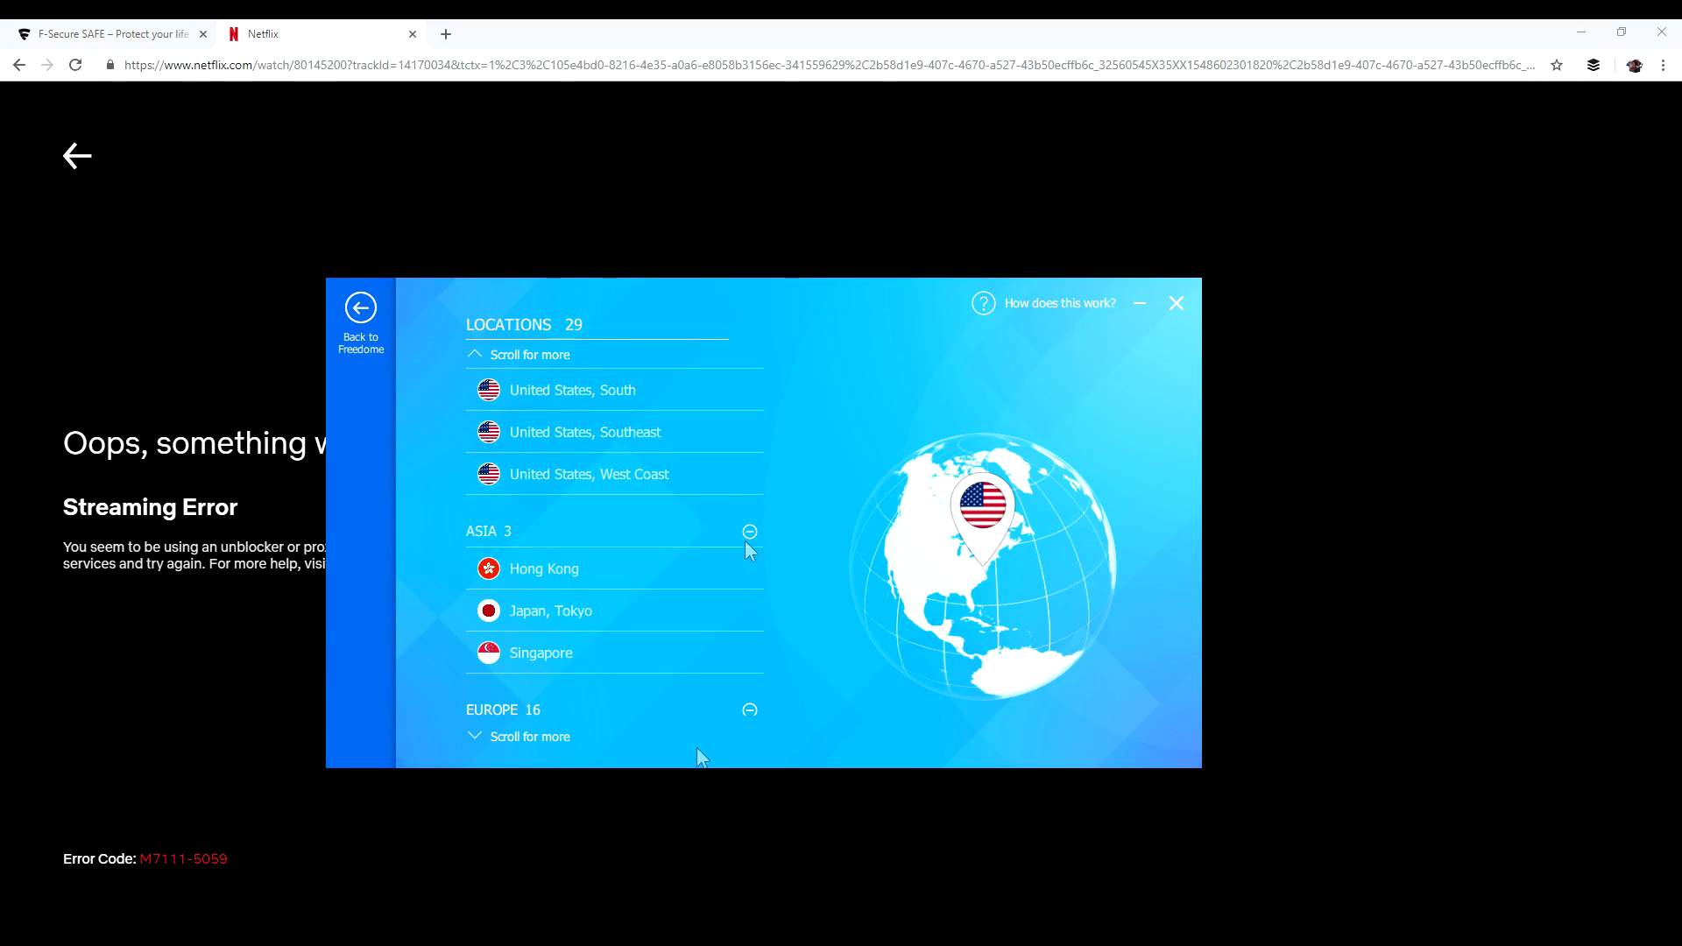
pyautogui.click(361, 315)
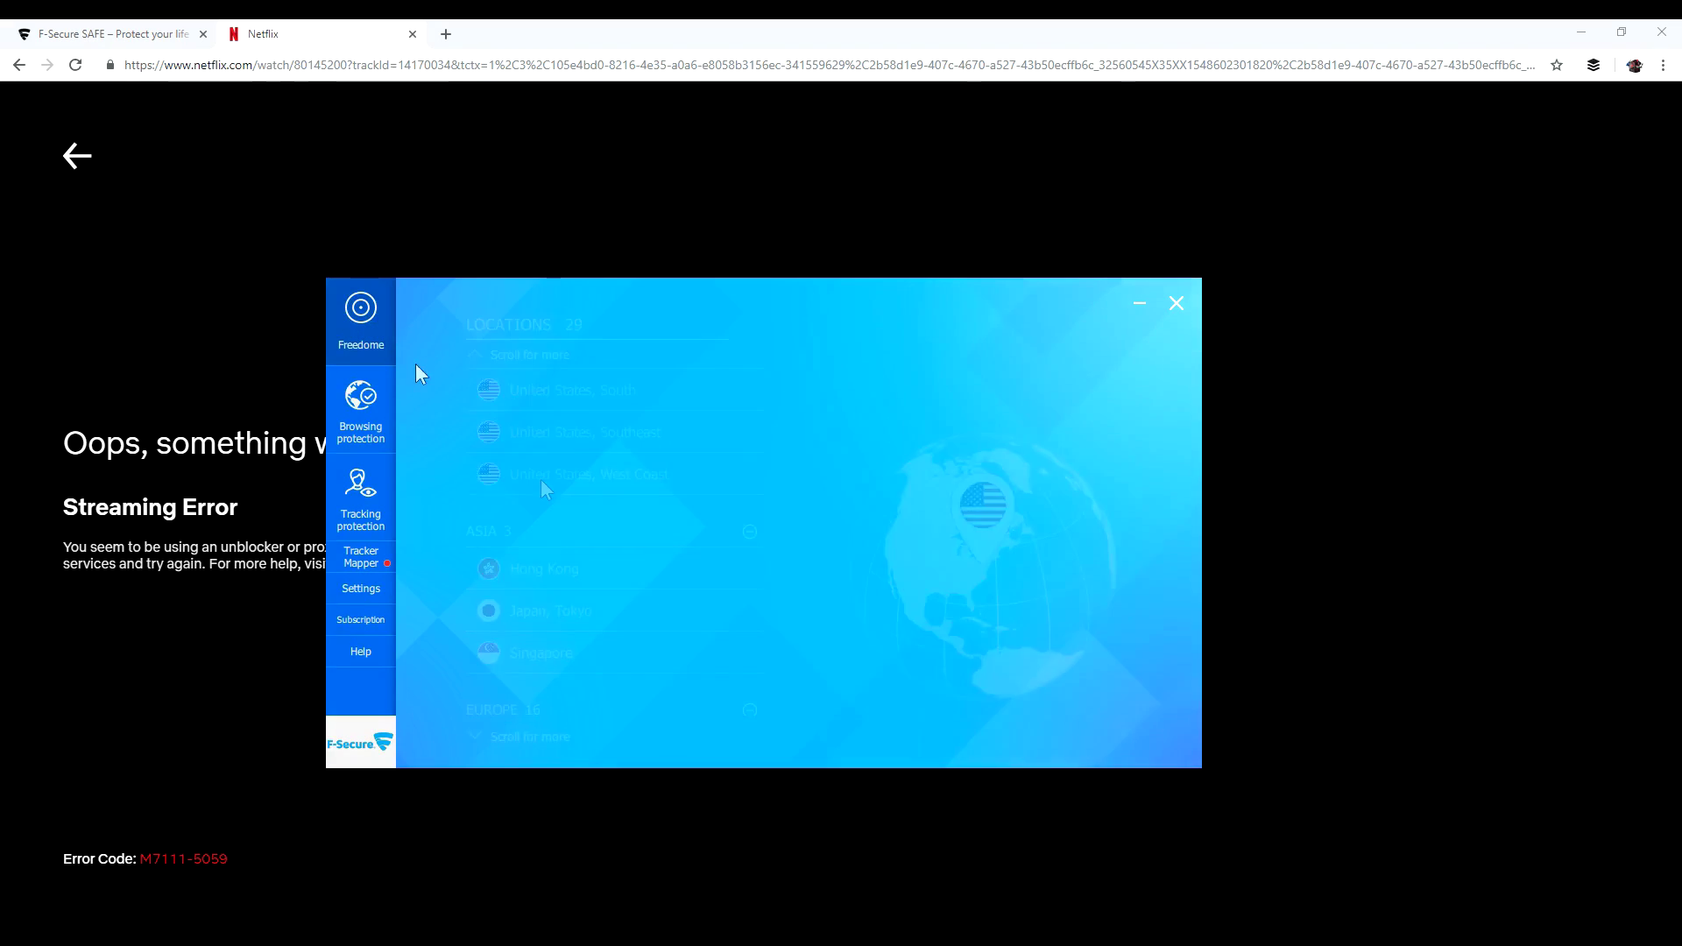
pyautogui.click(801, 597)
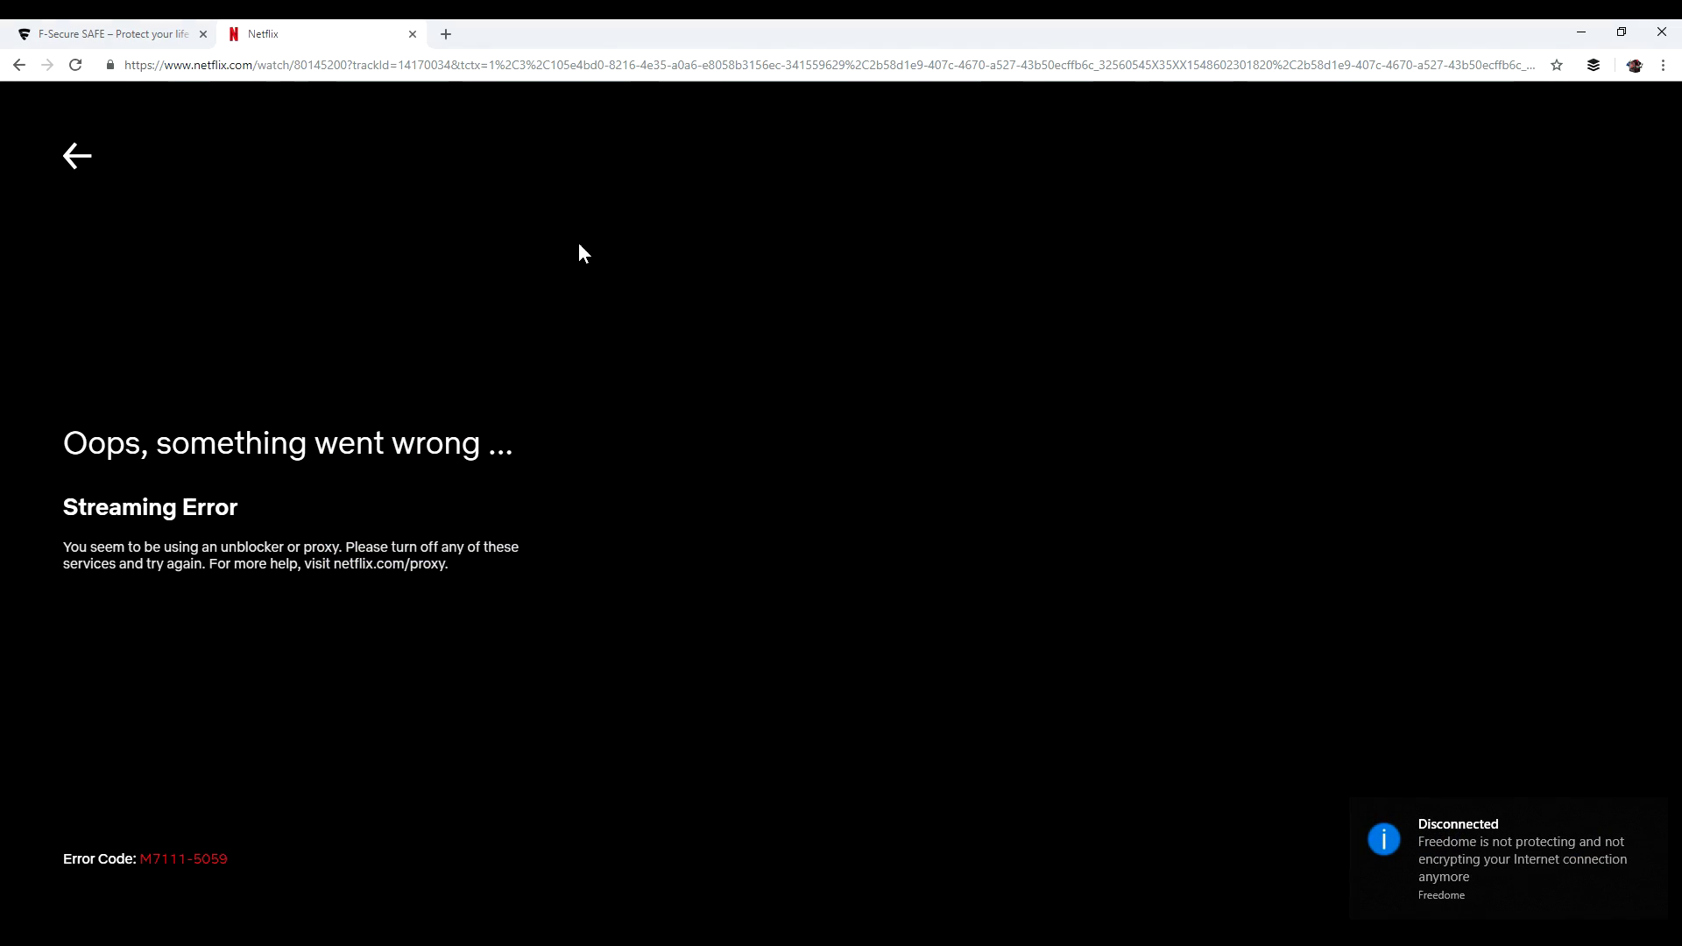
# - Return to the browser and load netflix.com/browse over the unprotected connection
pyautogui.click(474, 66)
pyautogui.write('net')
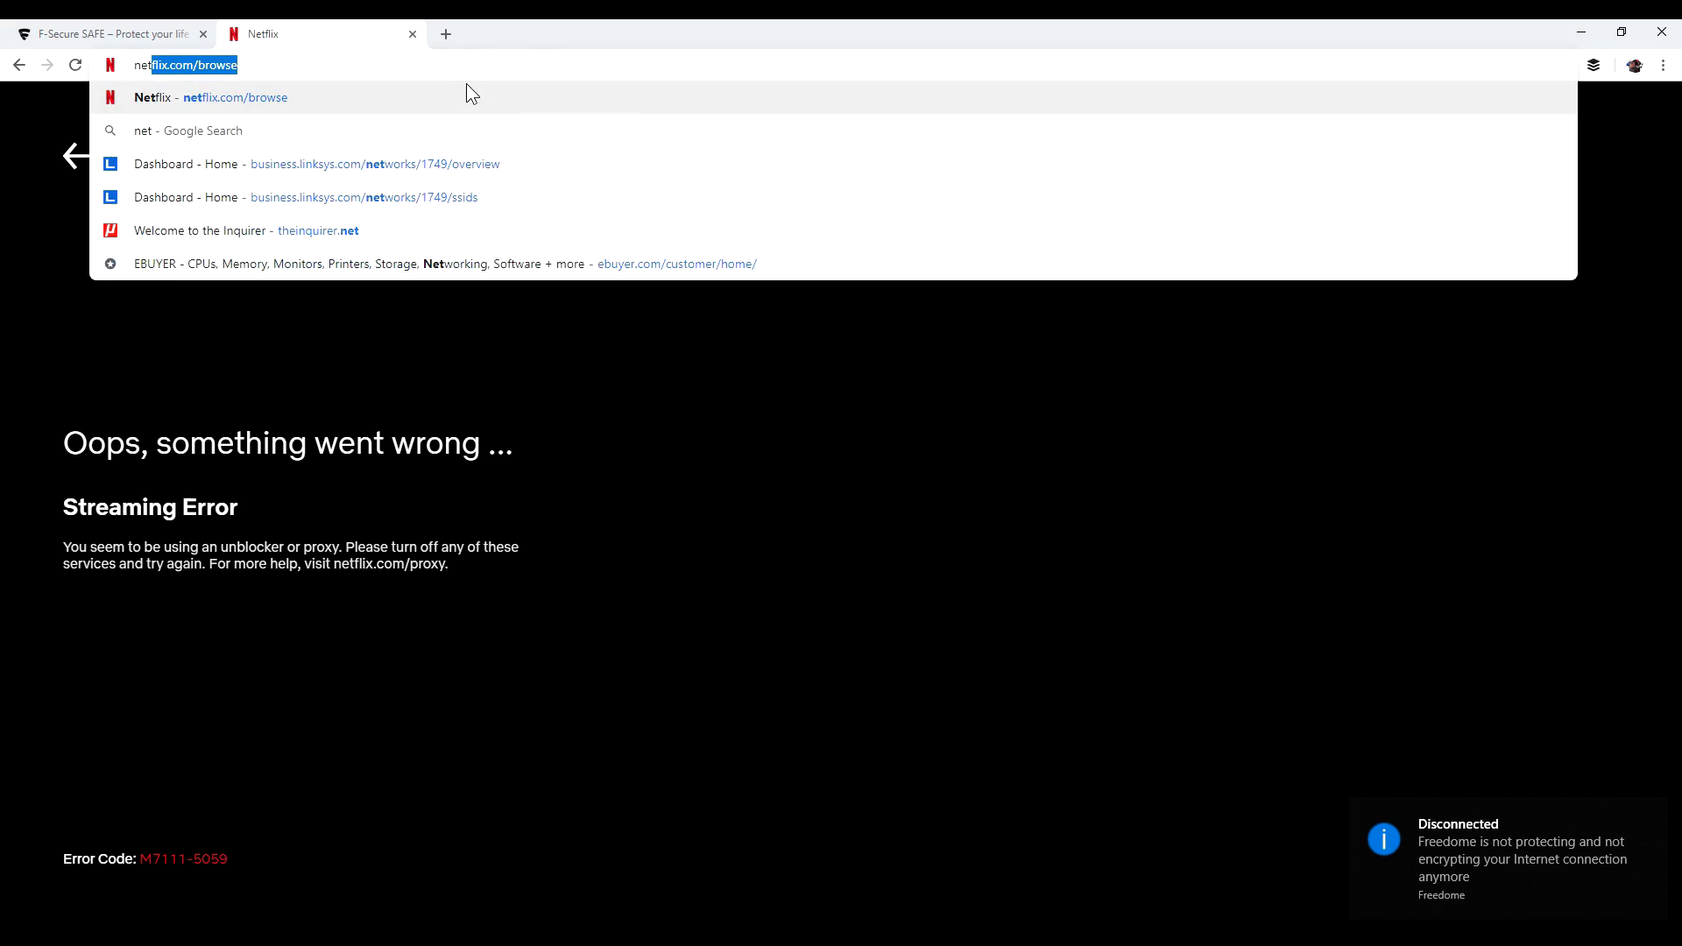
pyautogui.press('Return')
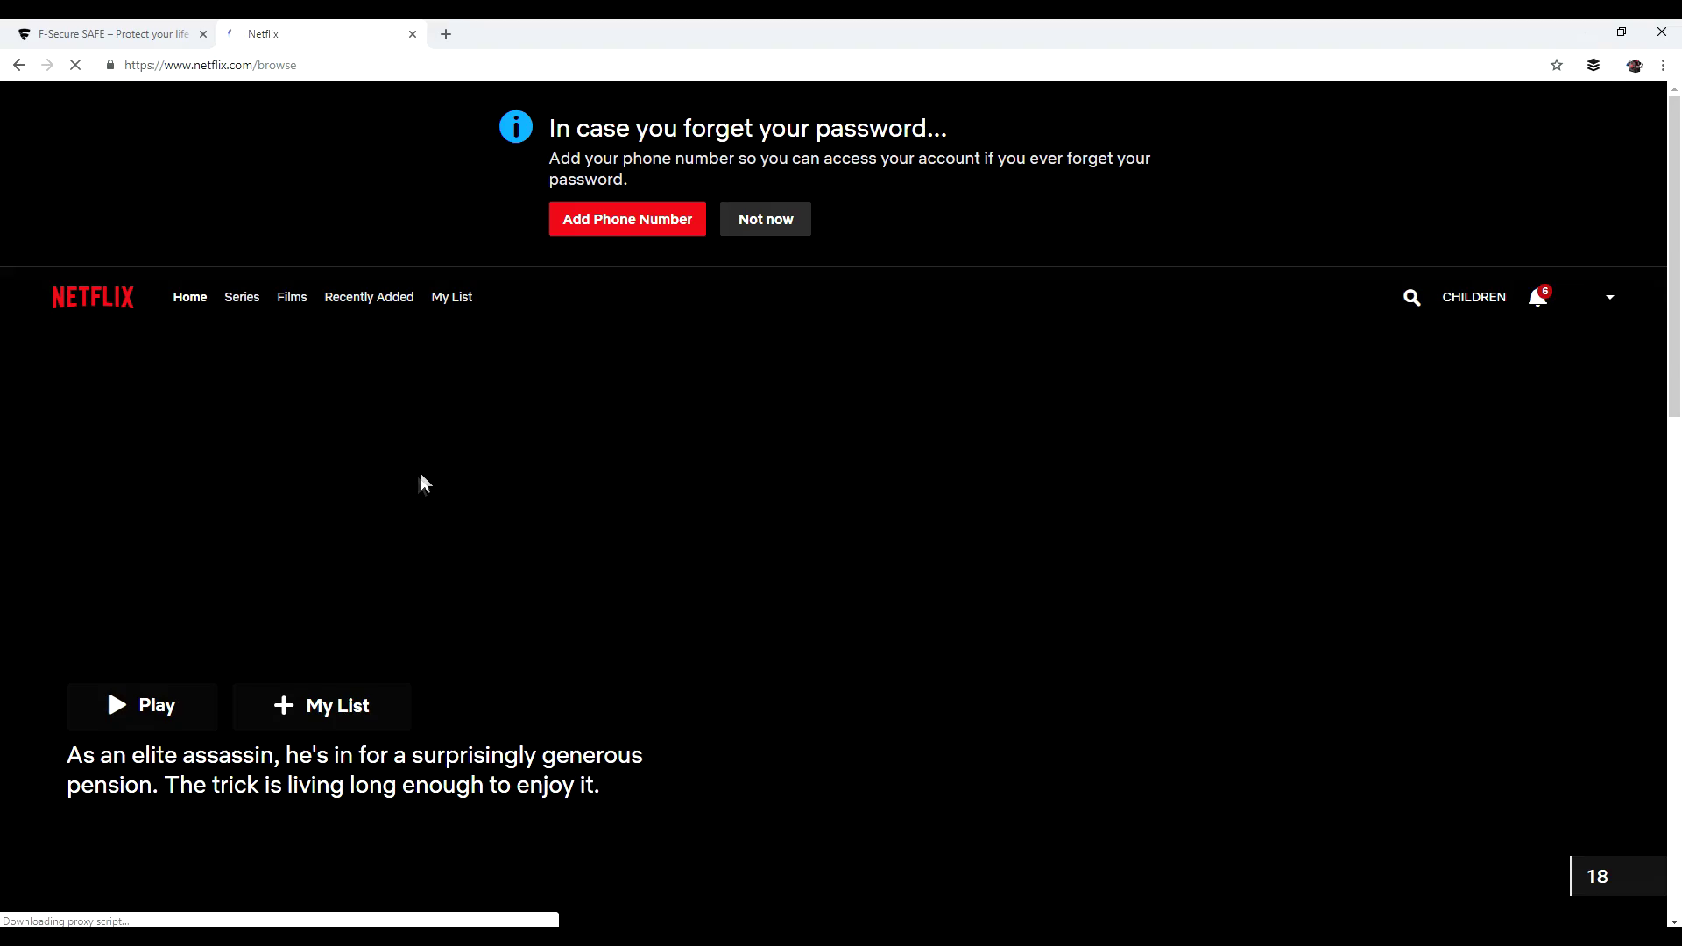
# - Find The Great Wall in the Recently Added row, start playing it and pause the playback
pyautogui.scroll(-8, 872, 526)
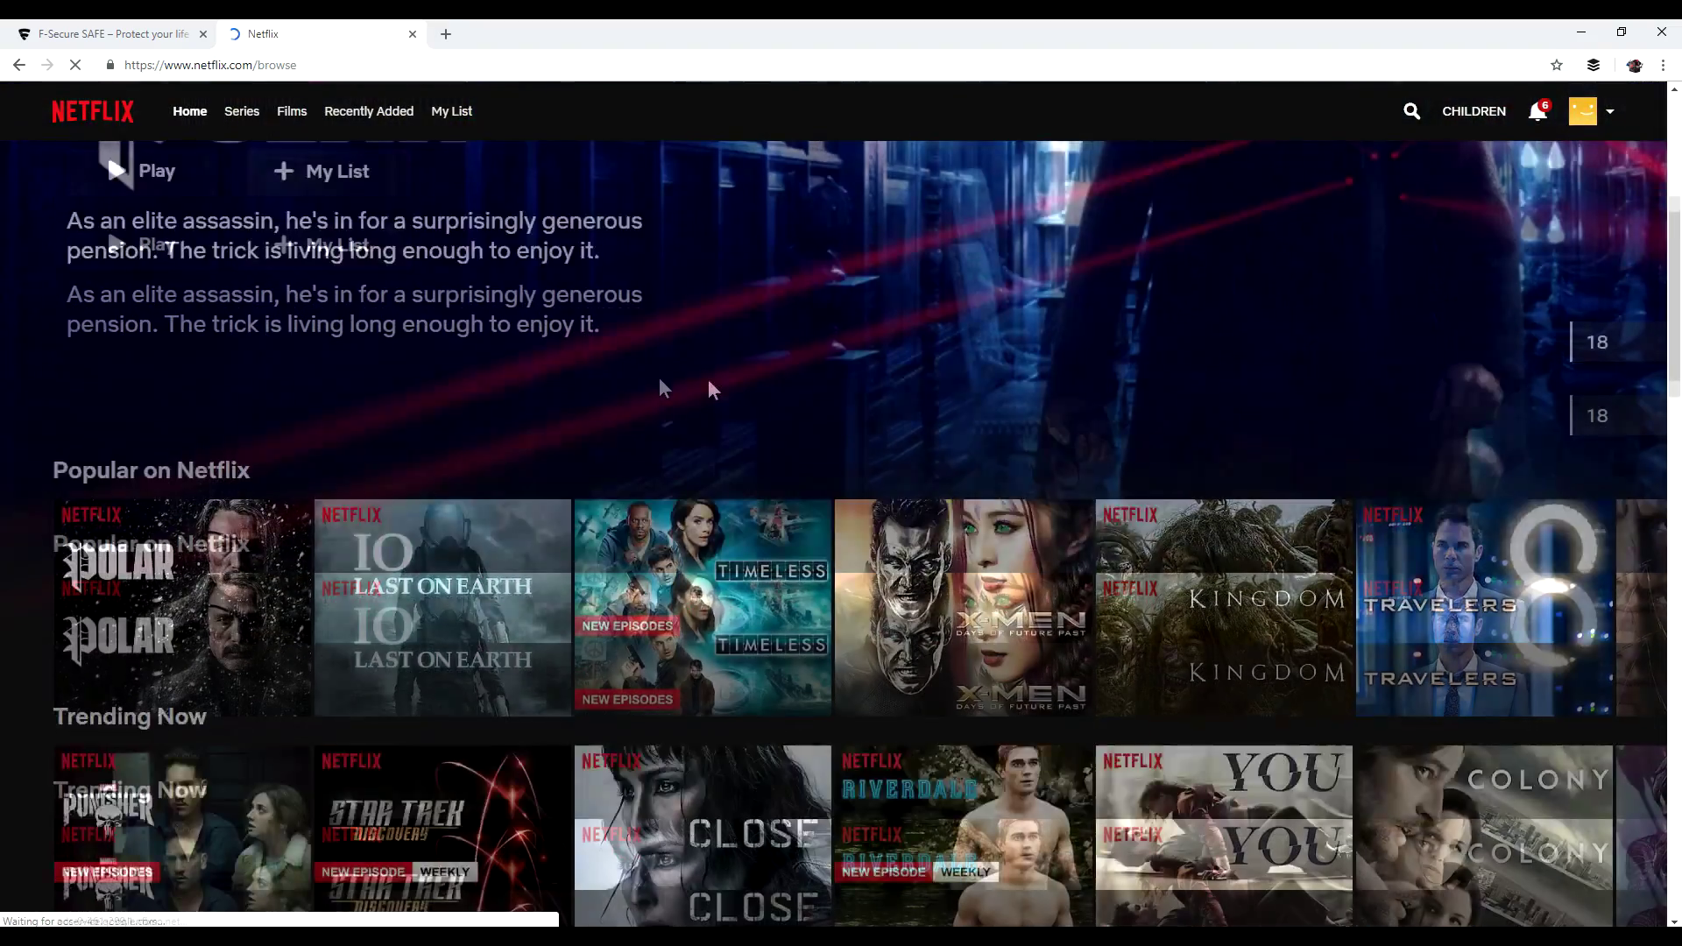
pyautogui.scroll(-5, 876, 544)
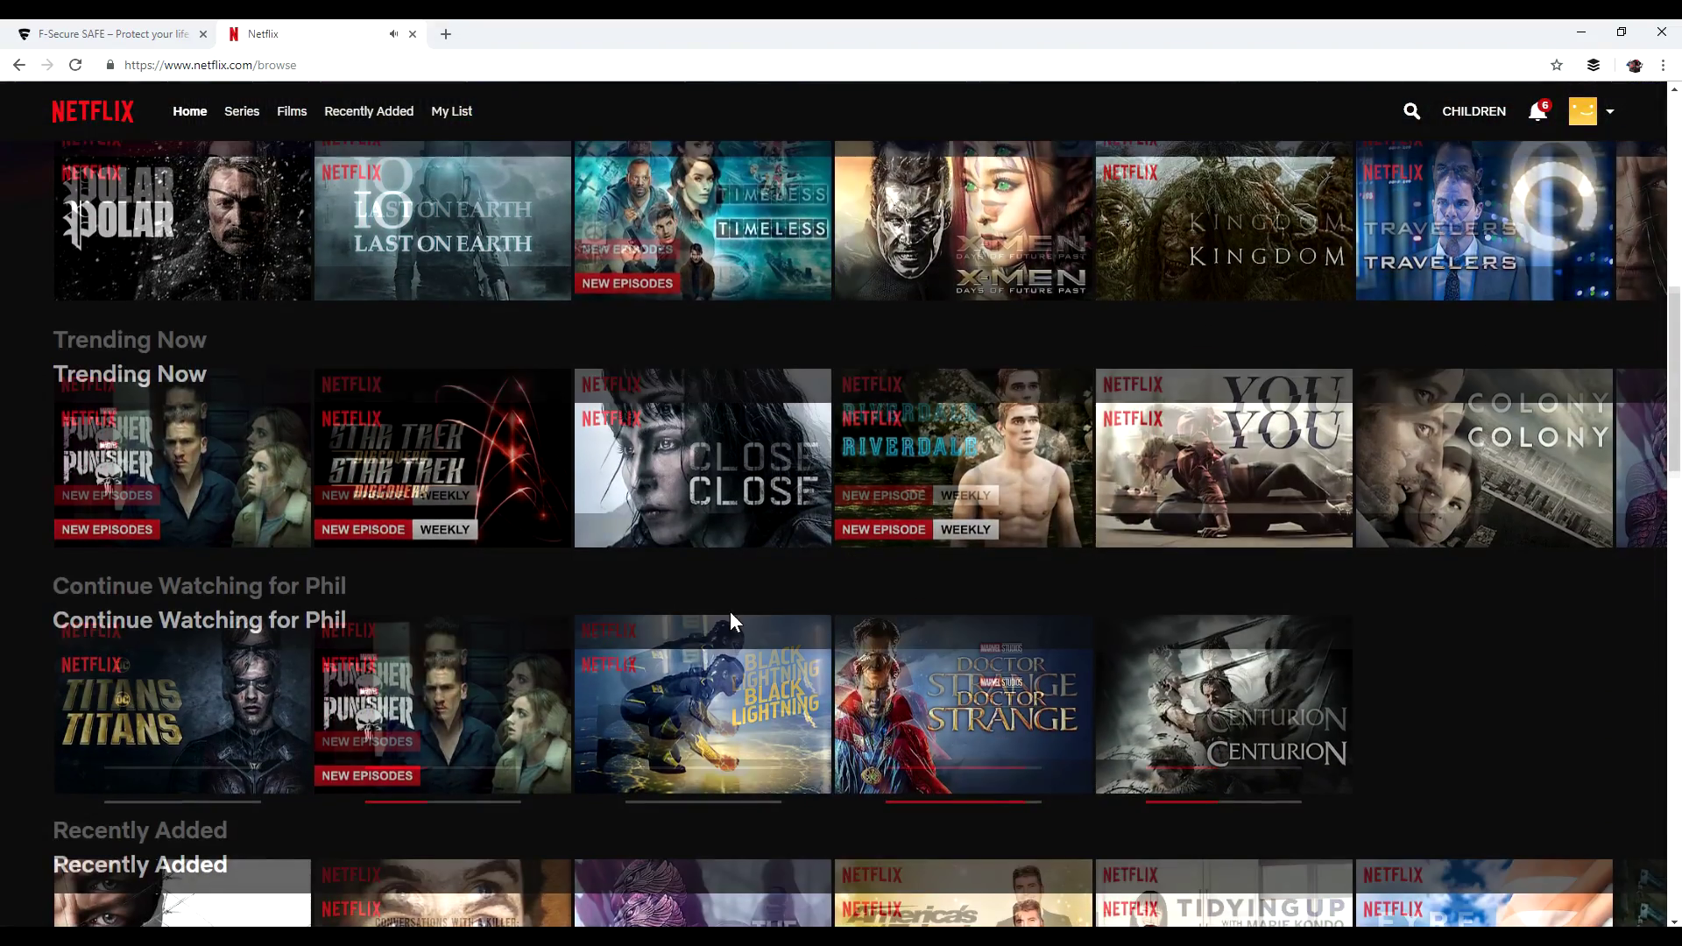
pyautogui.scroll(-5, 782, 622)
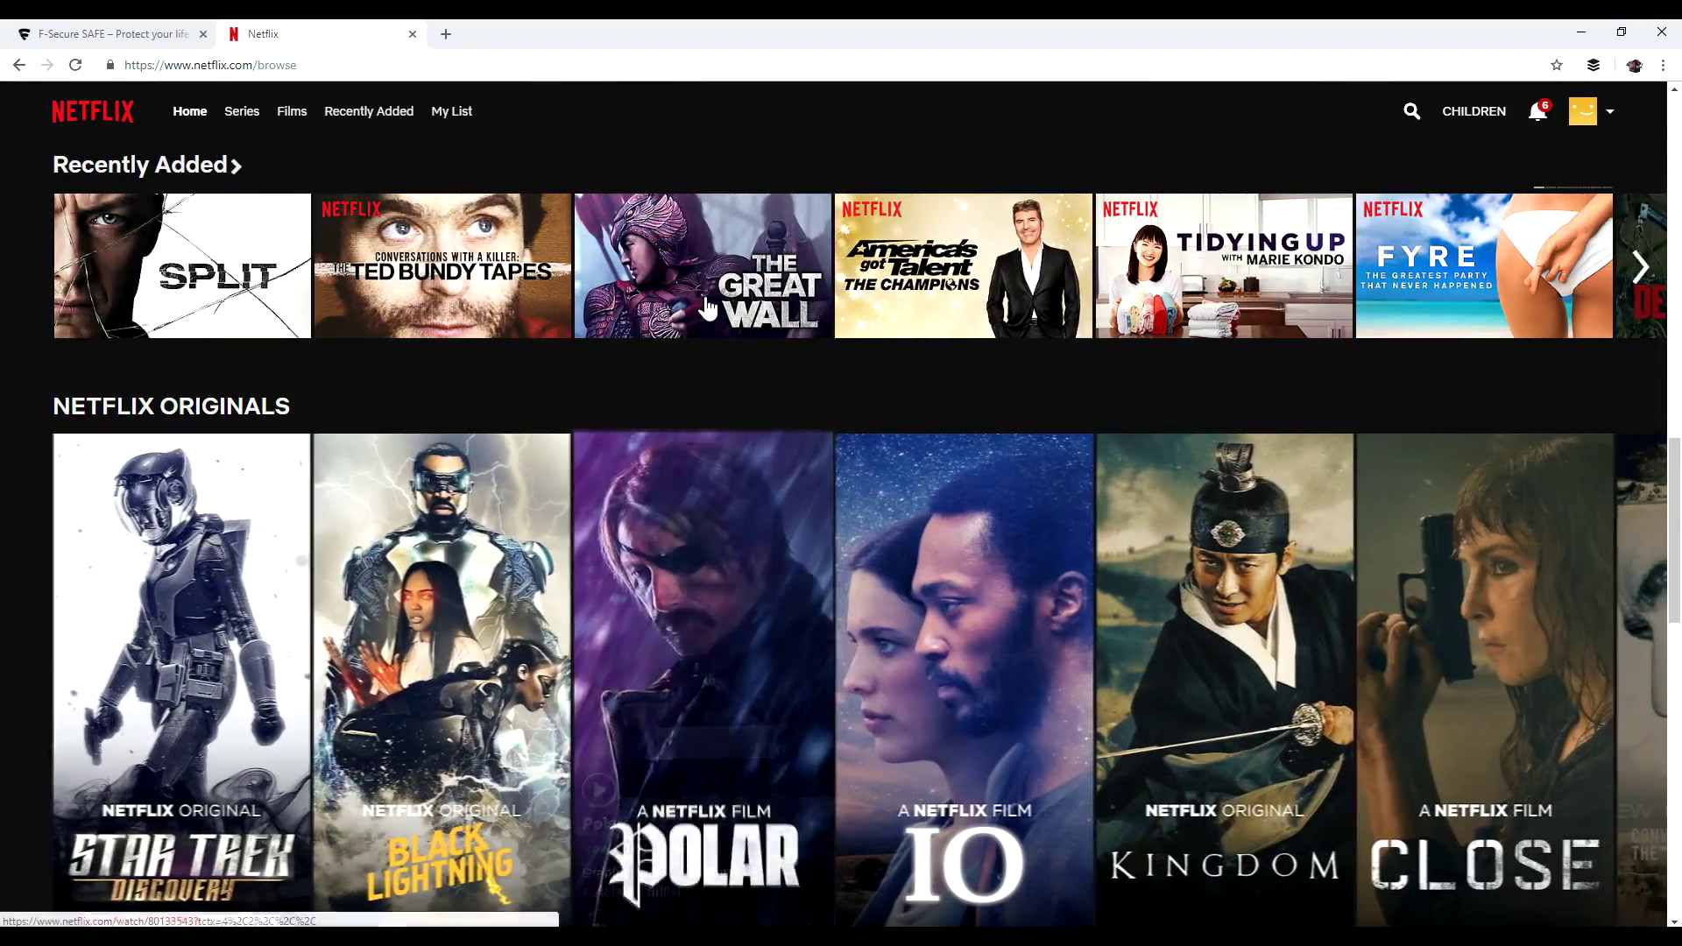
pyautogui.click(695, 298)
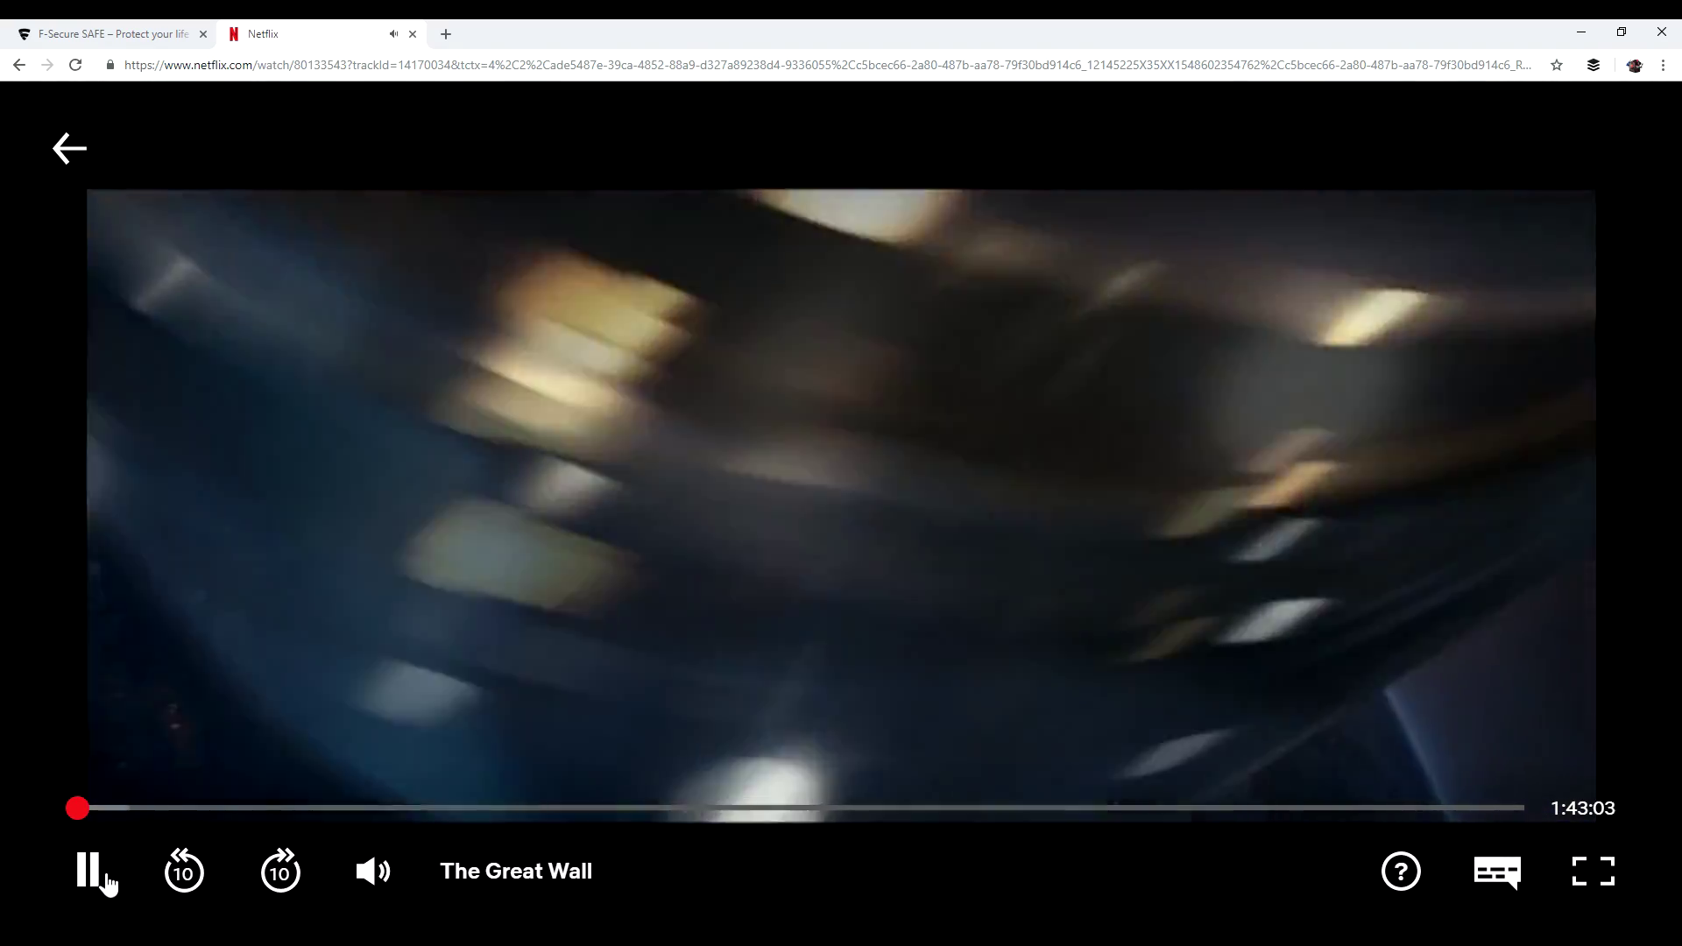
pyautogui.click(104, 880)
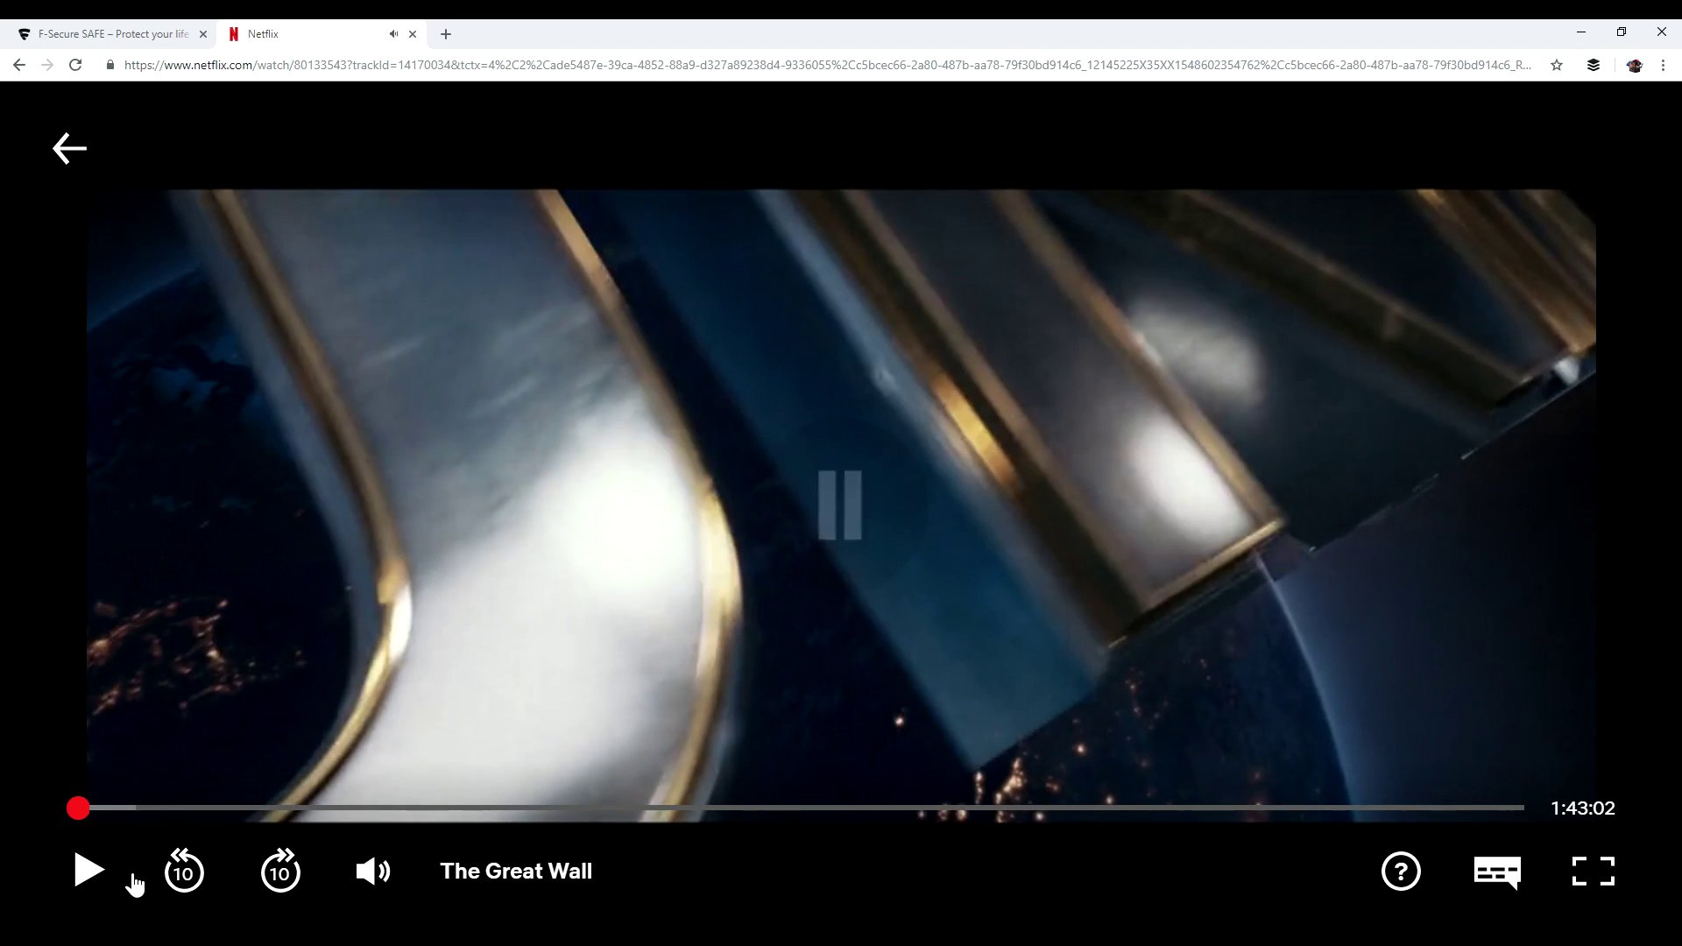